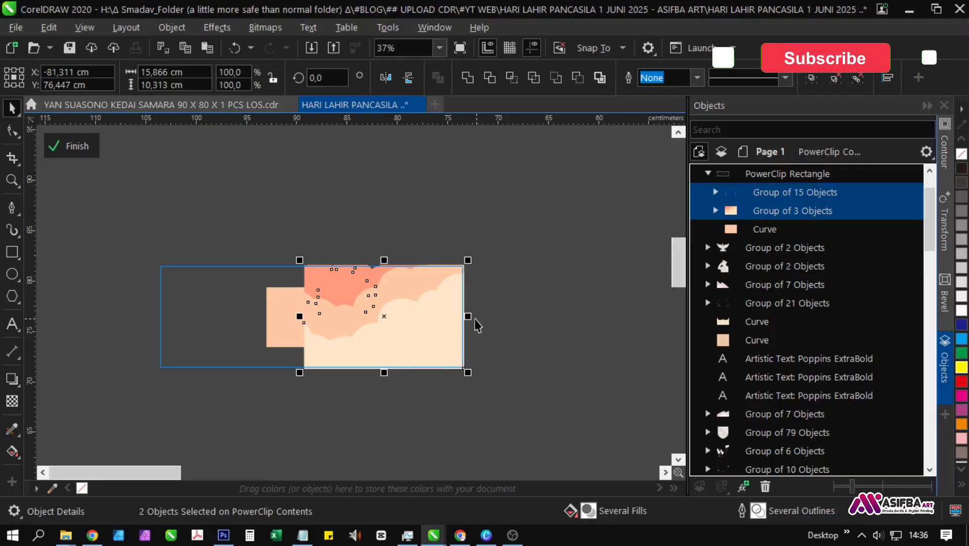
left_click_drag(489, 439, 160, 227)
left_click_drag(319, 330, 321, 428)
key("ctrl+z")
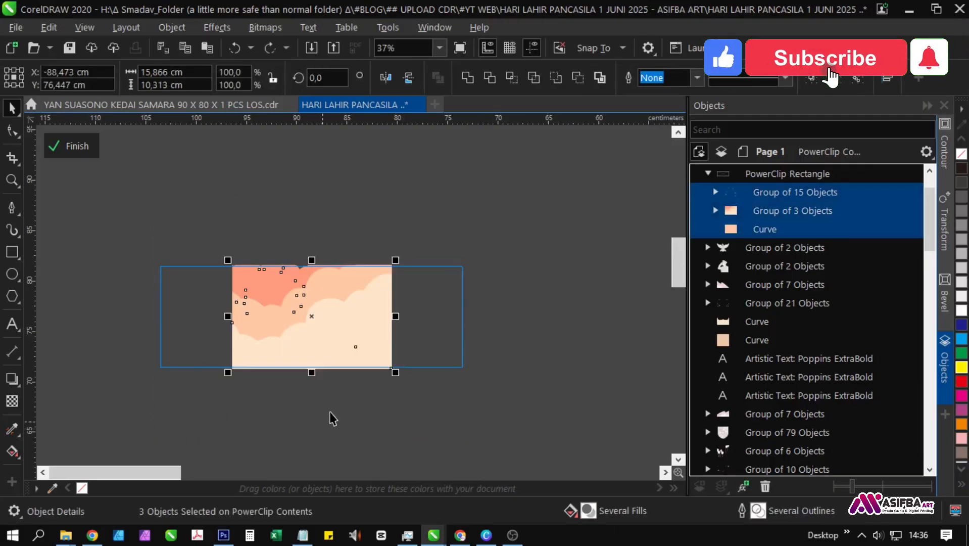
left_click(355, 404)
left_click_drag(413, 400, 226, 248)
left_click_drag(259, 321, 315, 420)
key("ctrl+z")
Step: Move the plain peach curve out of the PowerClip frame to the empty space above it
scroll(352, 314, "up", 1)
left_click_drag(318, 320, 314, 226)
left_click(774, 227)
Step: Move the cloud artwork and its star group together to the right end of the PowerClip frame
scroll(419, 317, "down", 1)
left_click(429, 431)
left_click_drag(465, 407, 263, 255)
scroll(369, 297, "up", 1)
left_click_drag(337, 318, 437, 349)
scroll(438, 349, "down", 1)
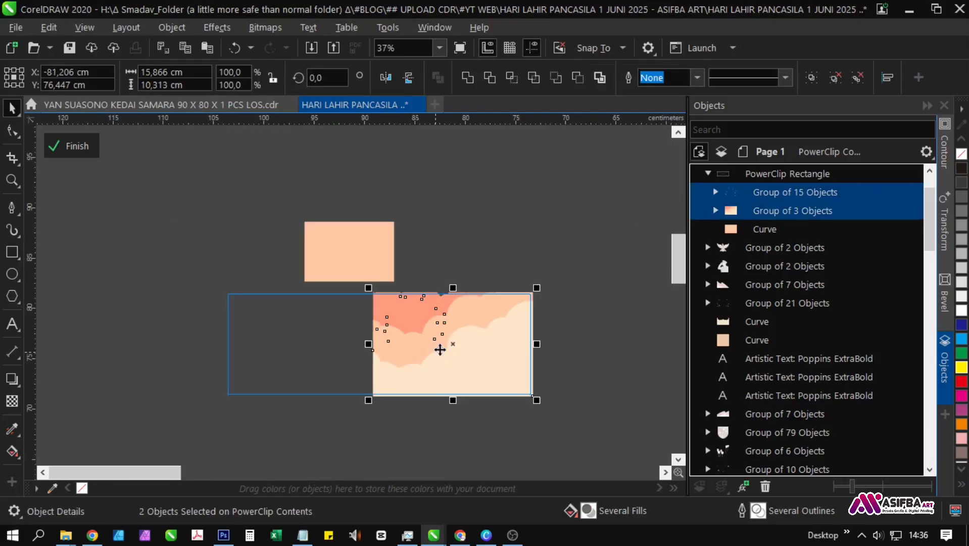
Step: Make a horizontally mirrored copy of the cloud and star groups to fill the left half of the frame
left_click_drag(536, 344, 312, 323)
key("ctrl+z")
left_click_drag(536, 344, 281, 331)
right_click(281, 332)
scroll(376, 318, "up", 3)
scroll(356, 358, "down", 2)
scroll(353, 371, "up", 2)
scroll(208, 385, "down", 2)
key("Escape")
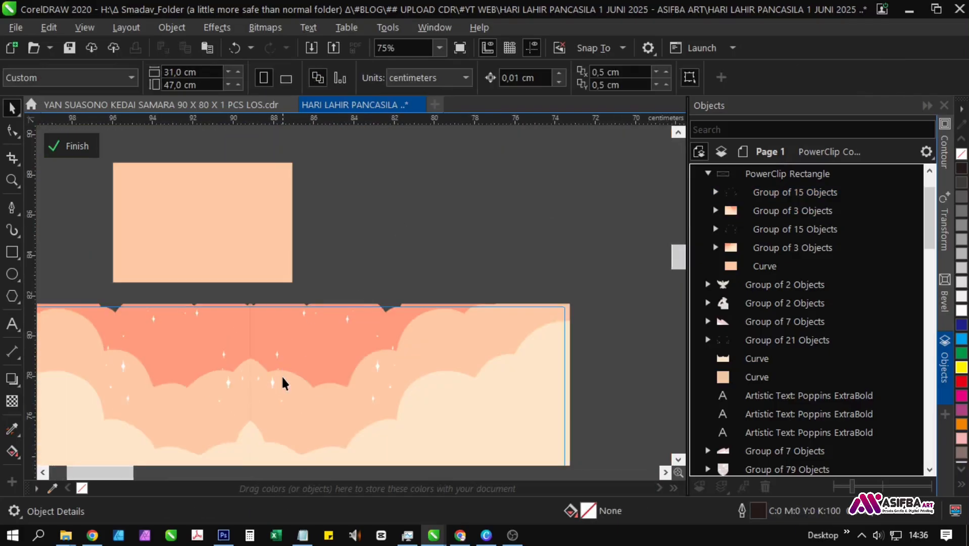
Step: Stretch the two star groups horizontally from their common centre to a total width of about 22.6 cm
left_click(273, 380)
left_click(224, 379, "shift")
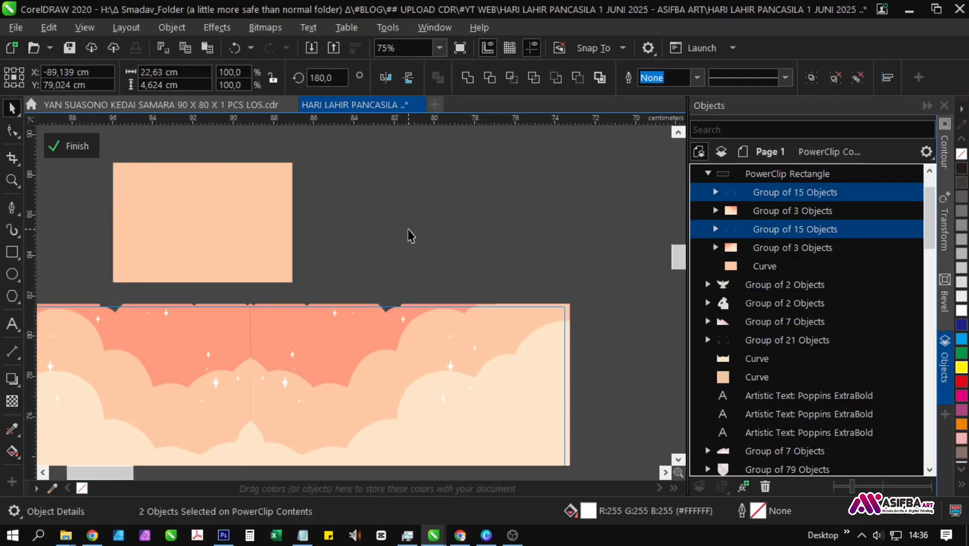
scroll(408, 235, "down", 1)
left_click(329, 275)
Step: Shift all four cloud and star groups to the frame's left edge and resize them to 30 cm wide
left_click_drag(536, 410, 134, 244)
scroll(134, 349, "up", 1)
left_click_drag(145, 342, 169, 344)
scroll(169, 344, "down", 1)
scroll(606, 333, "up", 1)
scroll(573, 301, "up", 1)
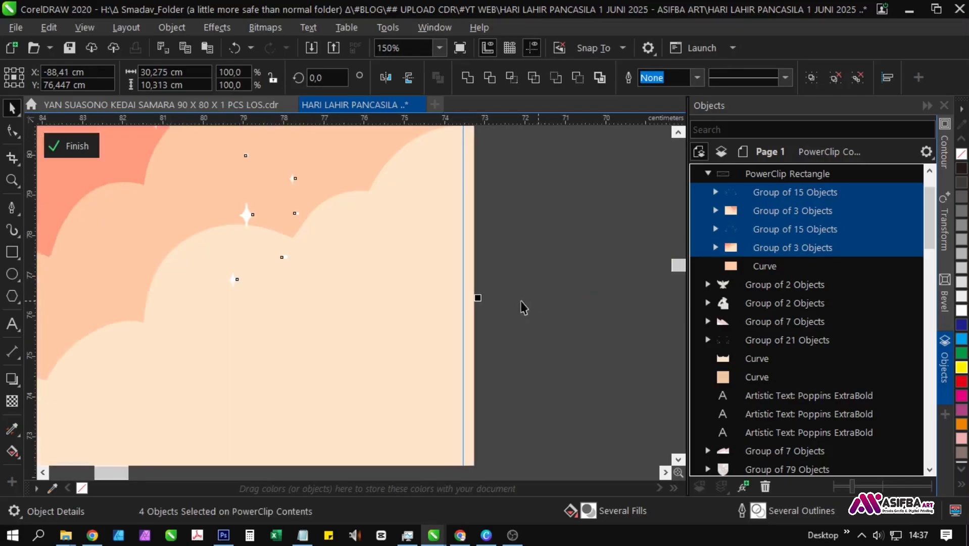
left_click_drag(477, 298, 465, 298)
scroll(469, 299, "down", 1)
Step: Resize the cloud and star groups to the frame's 10 cm height and finish editing the PowerClip contents
scroll(260, 366, "up", 1)
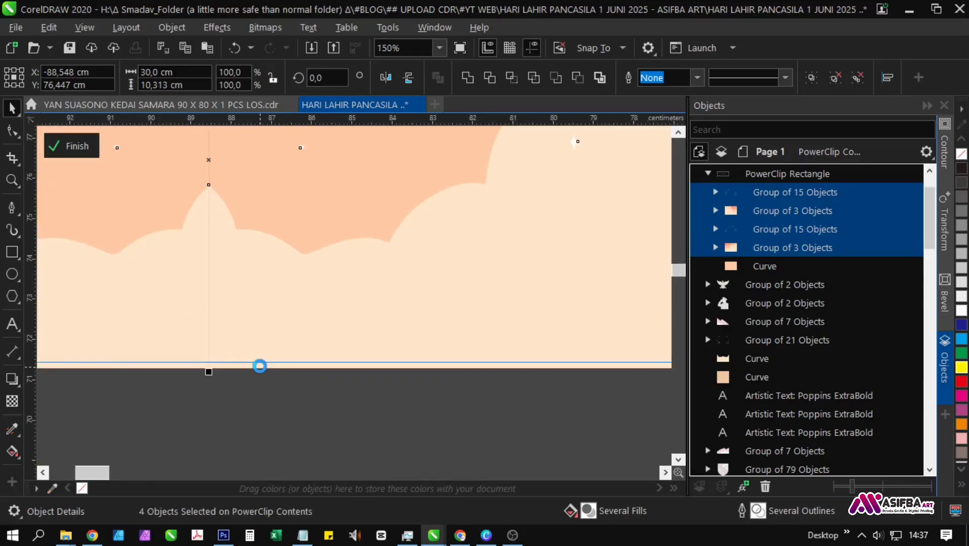
left_click_drag(211, 370, 209, 359)
scroll(214, 406, "down", 1)
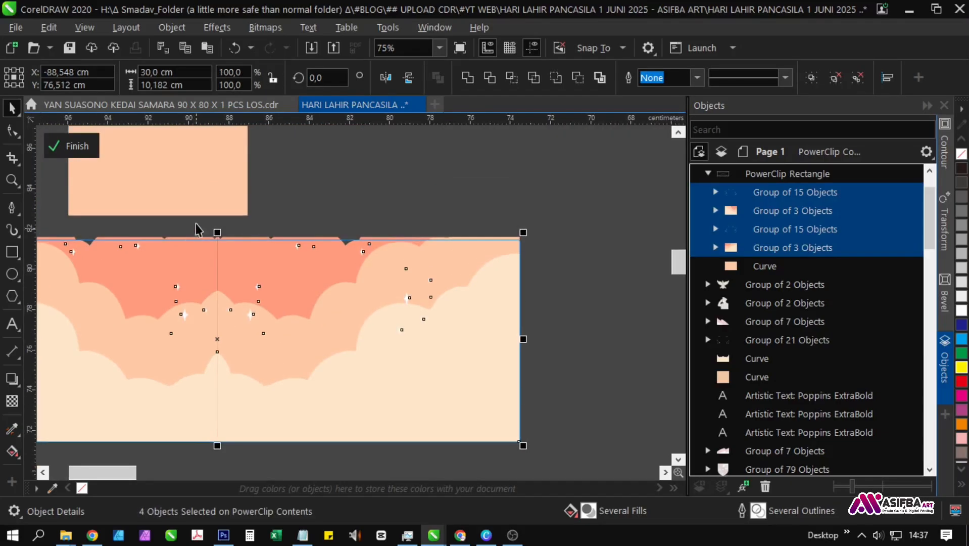
scroll(268, 286, "up", 2)
left_click_drag(273, 303, 273, 303)
scroll(273, 301, "down", 1)
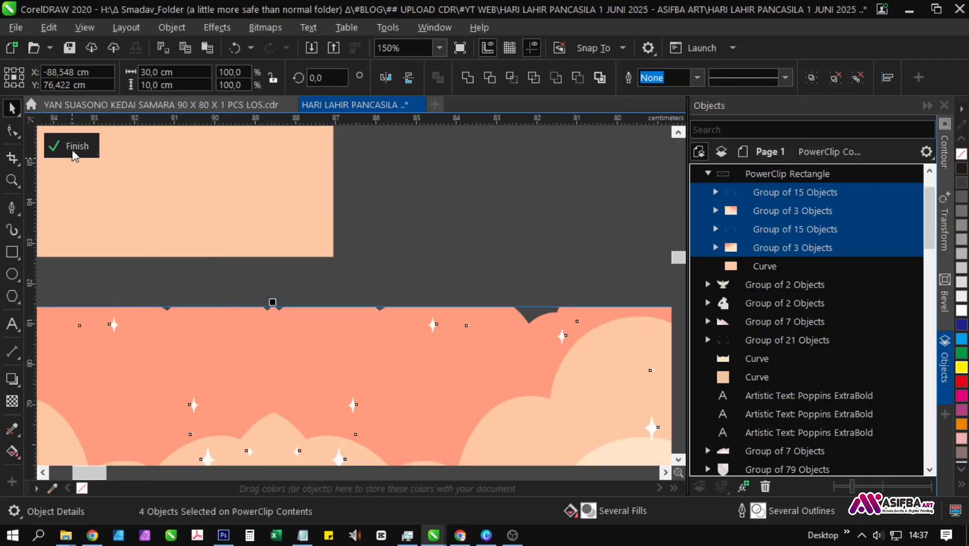
left_click(70, 151)
scroll(203, 313, "down", 2)
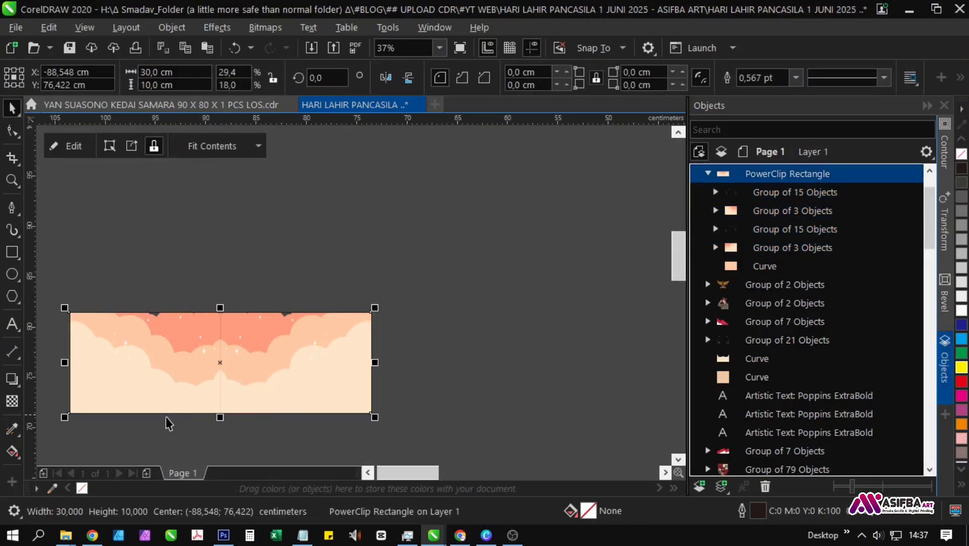
Step: Fill the PowerClip rectangle with light cream so the gaps along the upper cloud edge are covered
scroll(176, 415, "up", 1)
scroll(155, 335, "up", 1)
scroll(188, 368, "down", 1)
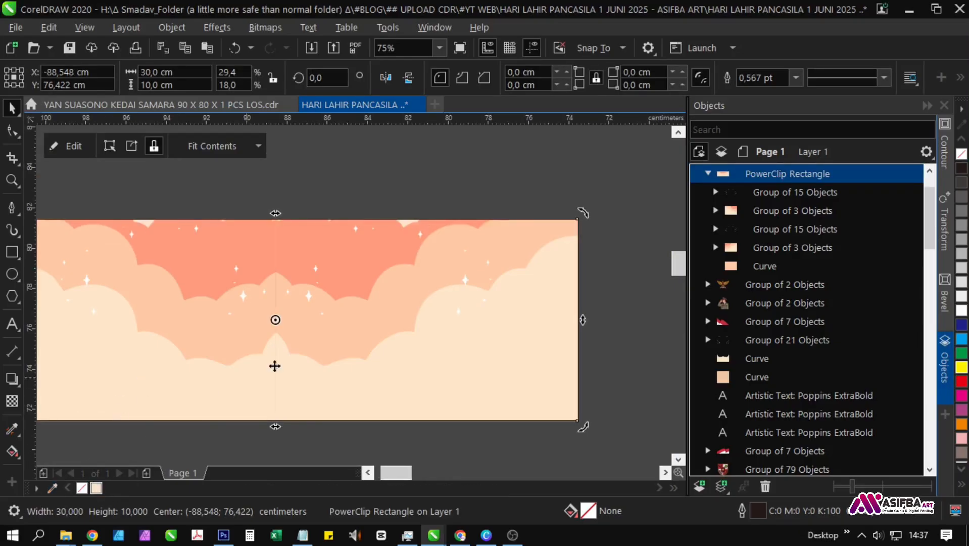
scroll(242, 319, "down", 1)
left_click(309, 372)
Step: Bring the red-and-white flag group from the source artwork to the empty area beside the cloud banner
scroll(270, 346, "down", 2)
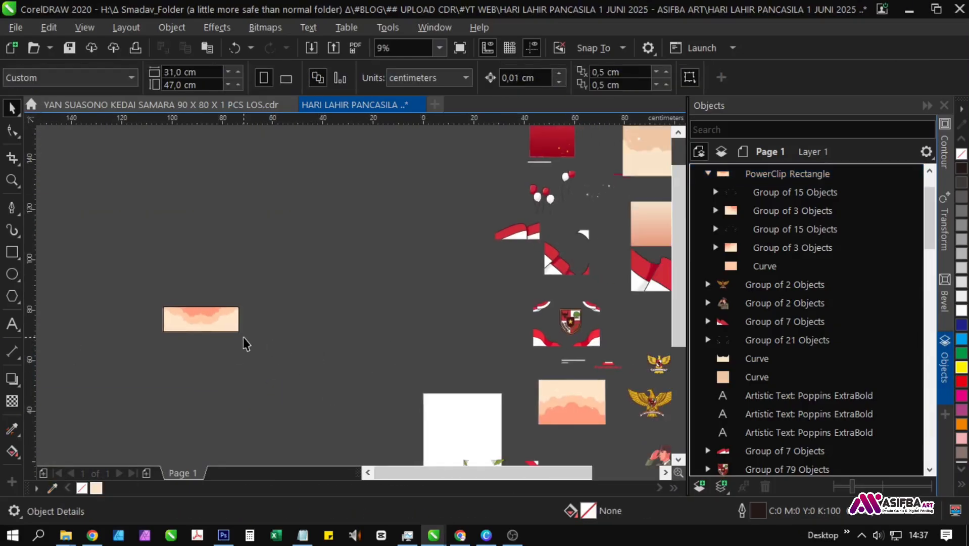
scroll(238, 299, "down", 1)
scroll(443, 281, "up", 3)
scroll(444, 282, "down", 3)
scroll(456, 322, "up", 1)
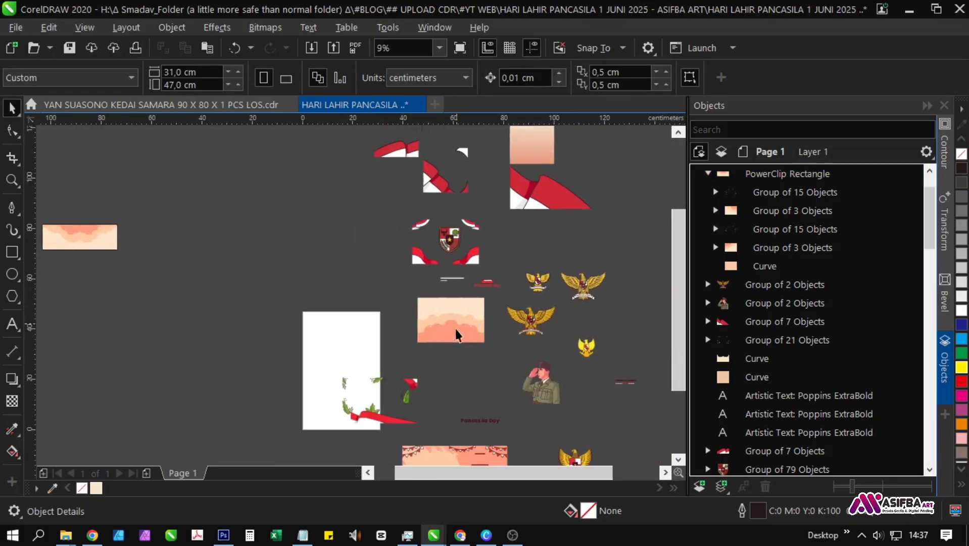
left_click(410, 385)
left_click_drag(411, 385, 186, 244)
scroll(329, 311, "up", 1)
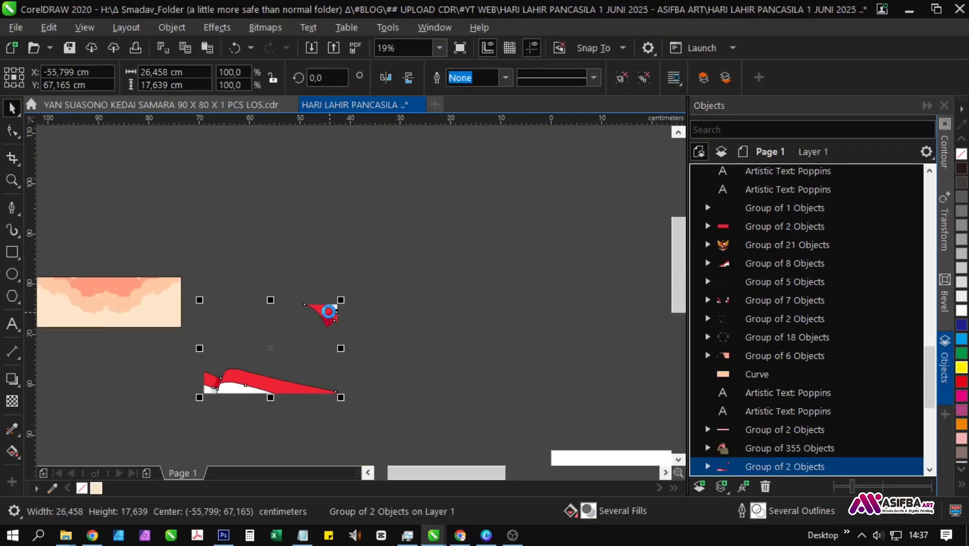
Step: Ungroup the two flag pieces and move the long ribbon piece below the cloud banner
left_click(621, 80)
left_click(344, 350)
scroll(344, 350, "up", 1)
left_click(353, 351)
left_click_drag(352, 351, 201, 372)
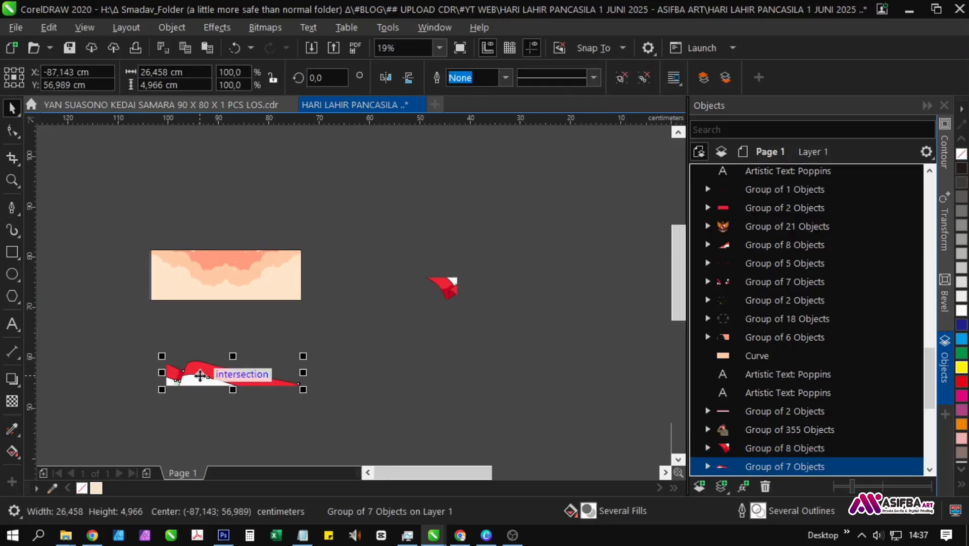
Step: Align the long flag ribbon with the banner's lower-right corner
scroll(169, 228, "up", 1)
left_click(168, 220, "shift")
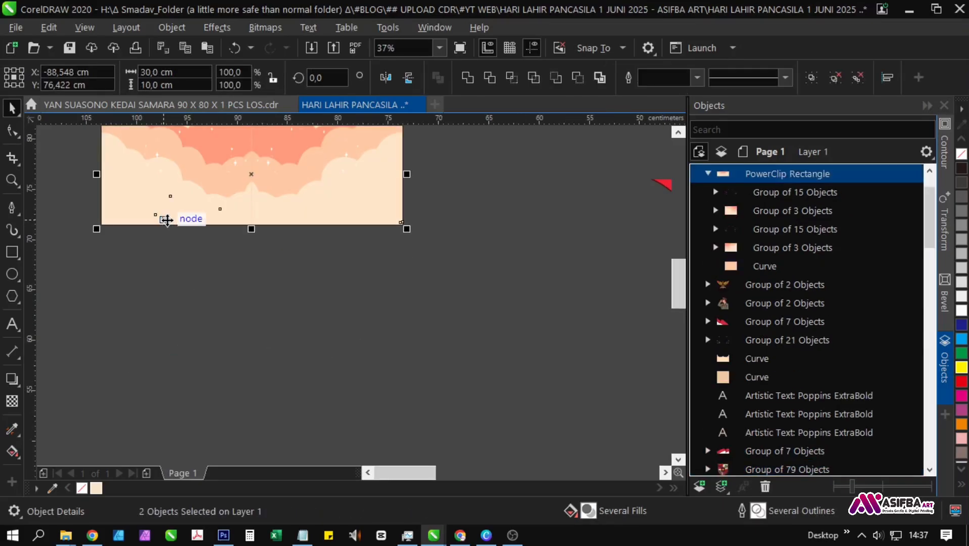
left_click(168, 220)
Step: Enable Scale with object in the outline settings of the long flag ribbon
left_click(302, 271)
key("F12")
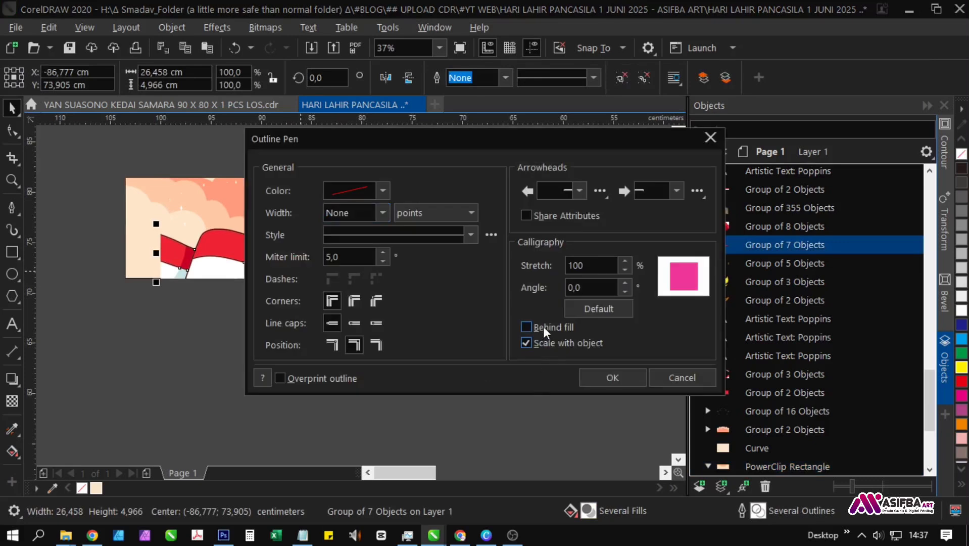
left_click(608, 378)
left_click(303, 304)
left_click(400, 318)
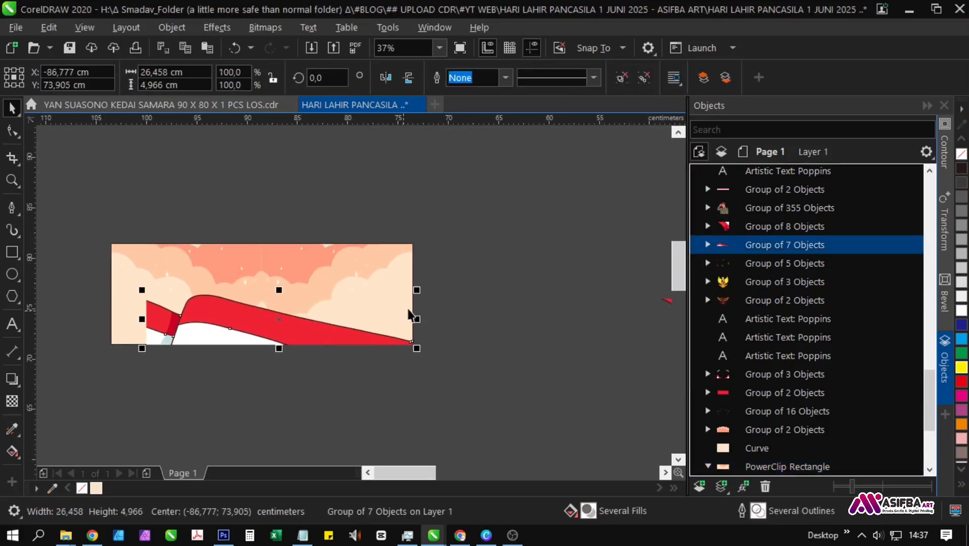
Step: Scale the long flag ribbon down to about half the banner's width and align it with the lower-left corner
left_click_drag(408, 292, 321, 321)
left_click(337, 323, "shift")
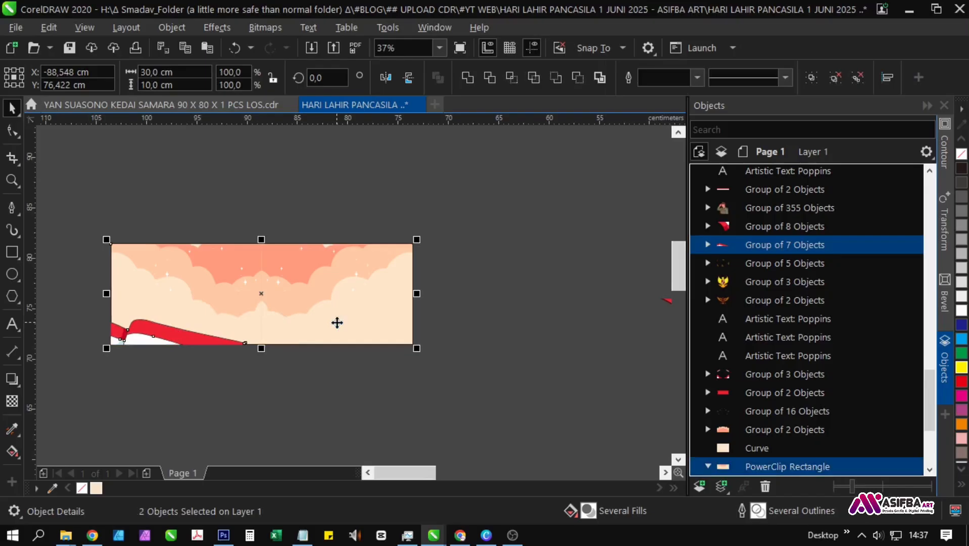
left_click(195, 376)
Step: Make the outlines of the small folded flag piece scale with the object
scroll(195, 376, "right", 3)
left_click(486, 309)
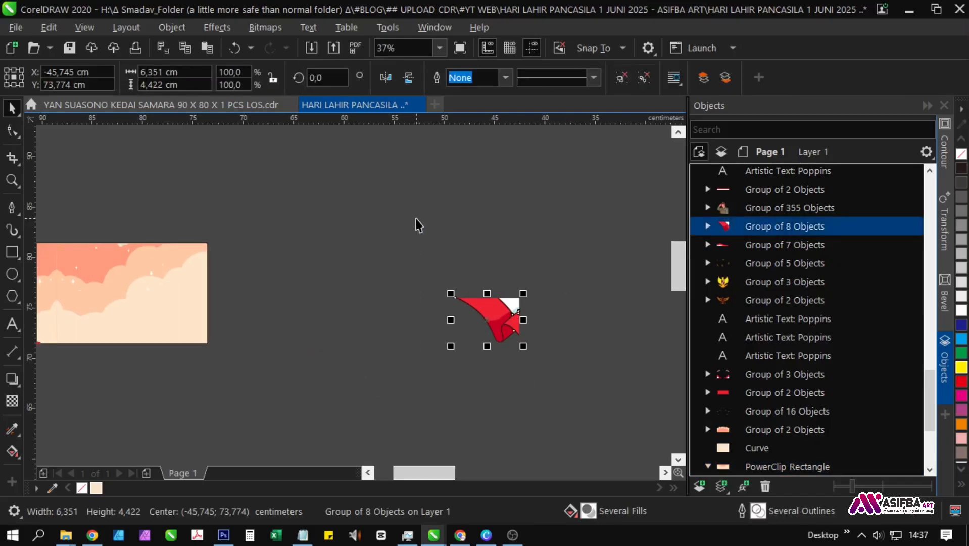
key("F12")
left_click(605, 380)
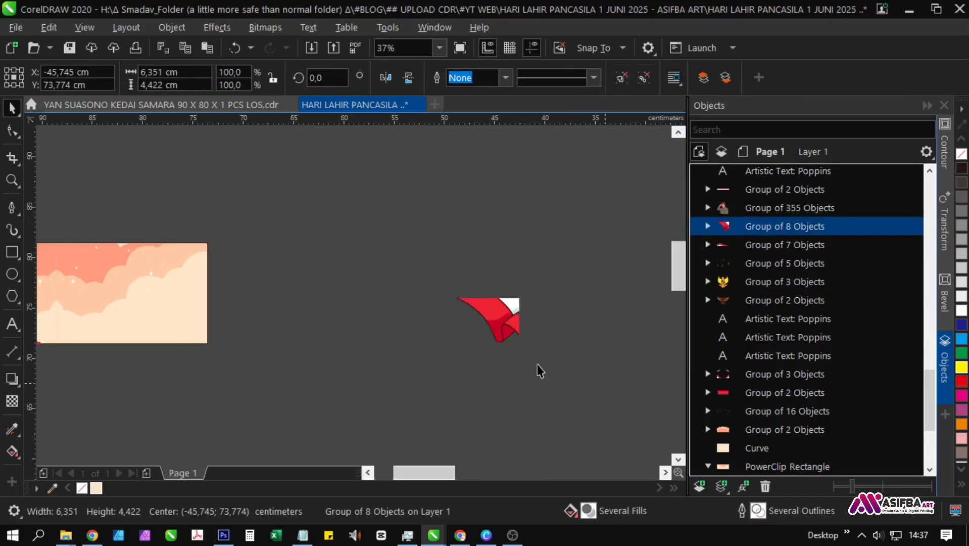
Step: Align the folded flag piece with the banner's right and top edges
left_click(193, 317, "shift")
key("r")
key("t")
left_click(283, 401)
scroll(253, 359, "left", 3)
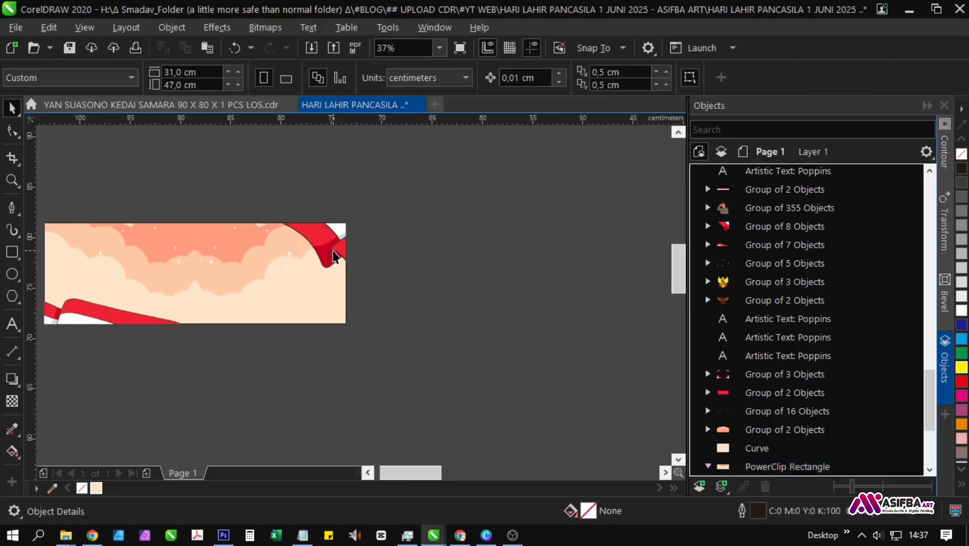
Step: Scale the folded flag piece down to about 4.5 × 3.2 cm in the banner's upper-right corner
left_click(333, 249)
scroll(333, 249, "up", 1)
left_click_drag(226, 293, 255, 268)
left_click_drag(194, 347, 367, 303)
scroll(437, 295, "down", 1)
left_click(281, 314)
scroll(309, 295, "up", 1)
scroll(238, 292, "down", 2)
Step: Bring the saluting man in uniform from the source artwork to the area below the banner
left_click(499, 351)
left_click_drag(498, 351, 226, 298)
scroll(226, 298, "down", 1)
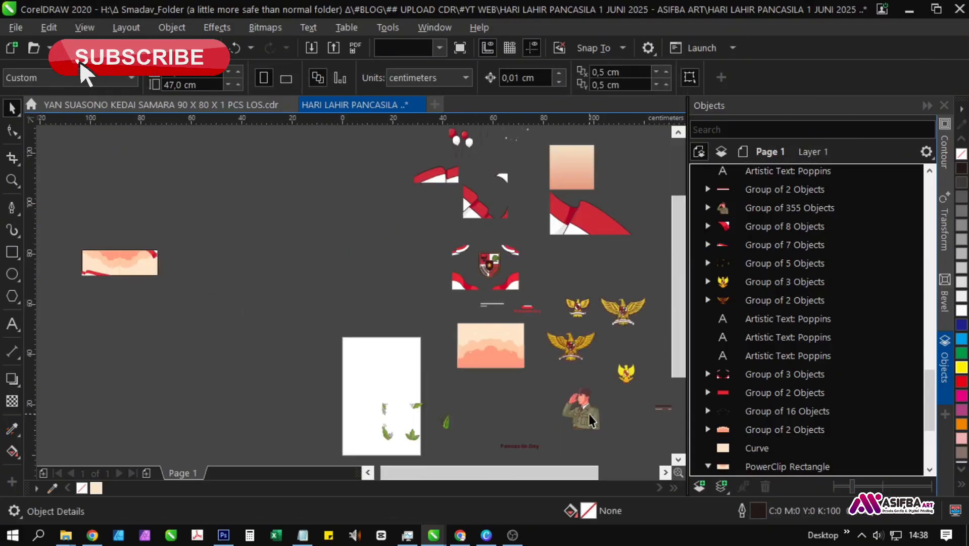
left_click_drag(591, 420, 150, 314)
scroll(150, 311, "up", 2)
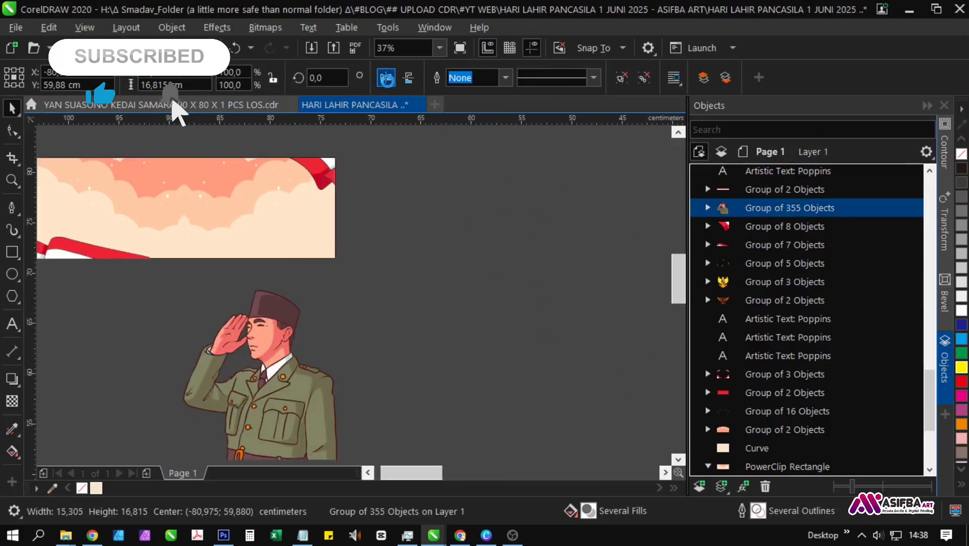
Step: Try mirroring the saluting man horizontally
left_click(386, 78)
scroll(320, 297, "down", 1)
scroll(300, 311, "up", 1)
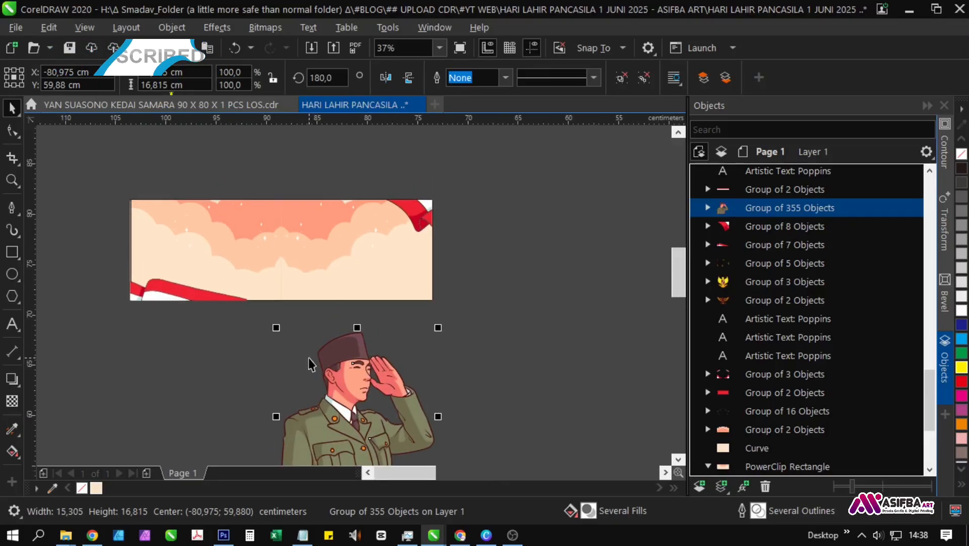
Step: Align the saluting man with the banner's lower-right corner and scale him down to about 7.6 × 8.3 cm
left_click(261, 241, "shift")
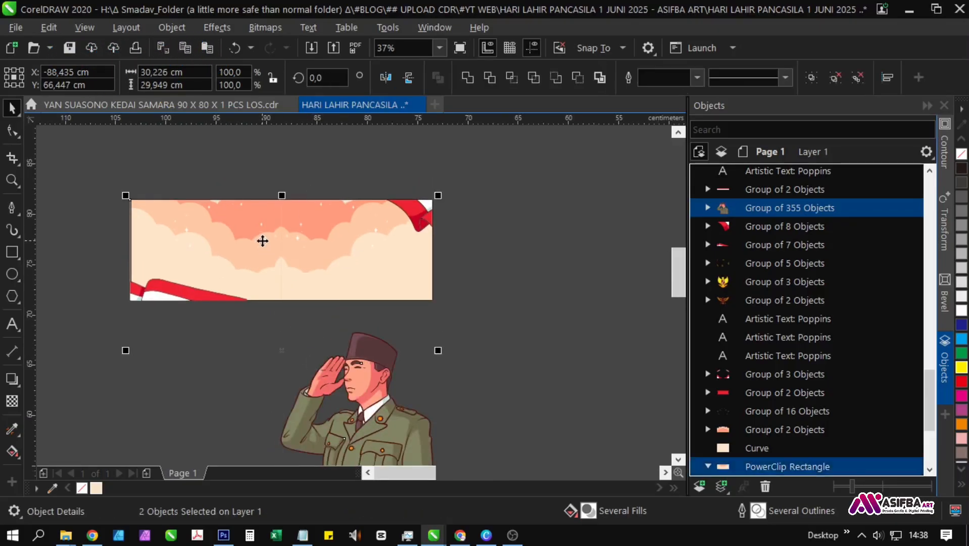
key("b")
key("Escape")
left_click(393, 271)
left_click_drag(393, 271, 383, 334)
left_click_drag(277, 223, 351, 280)
scroll(413, 301, "up", 1)
Step: Scale the folded flag piece down further in the upper-right corner, clear of the man's cap
left_click(423, 253)
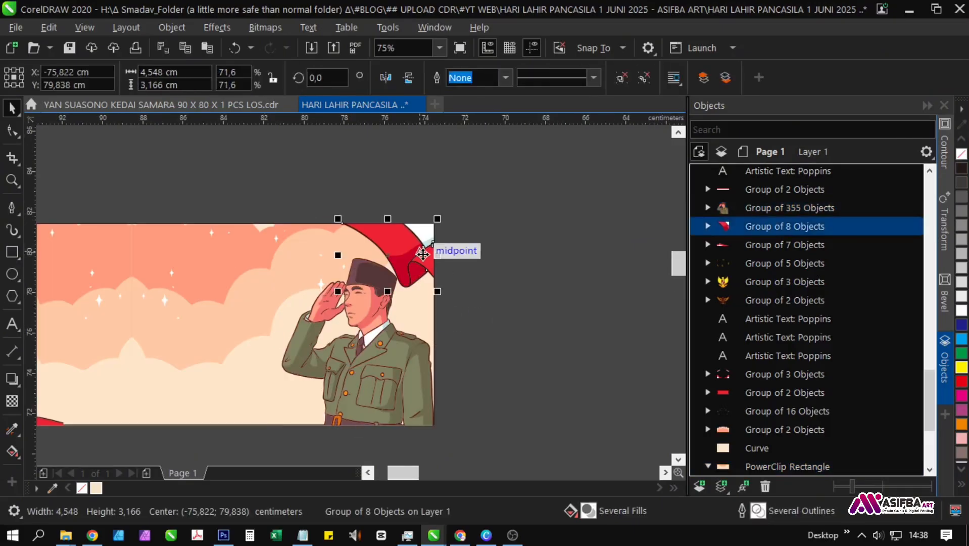
scroll(423, 252, "up", 1)
left_click(345, 254)
Step: Bring the leaf artwork from the source page to the area below the banner and ungroup it
scroll(391, 299, "down", 4)
left_click(404, 427)
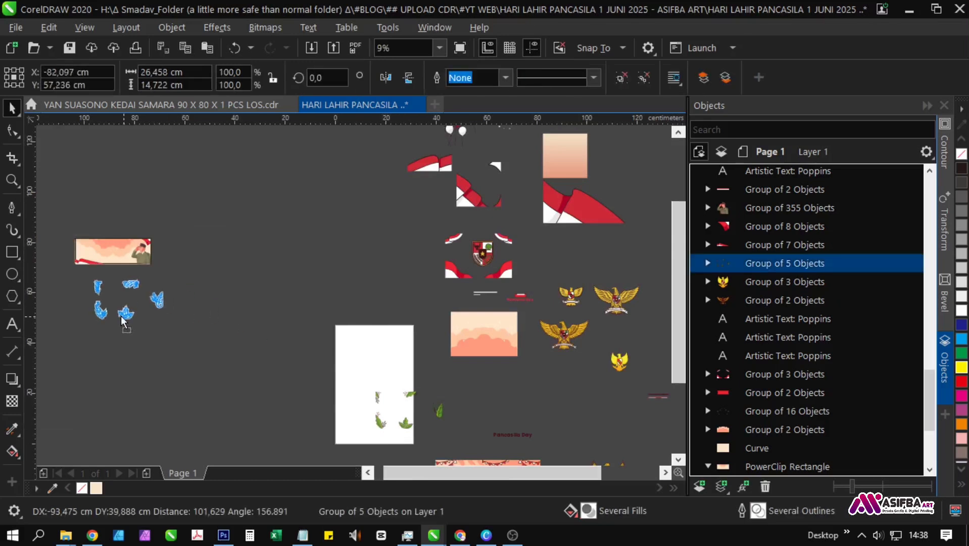
scroll(218, 333, "up", 2)
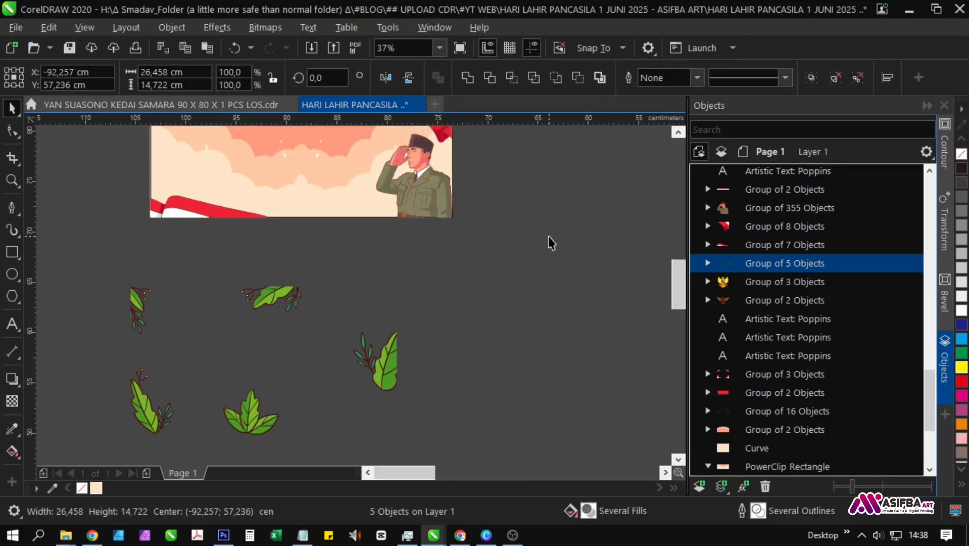
key("ctrl+u")
left_click(549, 236)
Step: Align the small upright leaf sprig with the banner's upper-left corner
left_click_drag(355, 247, 368, 297)
left_click_drag(220, 433, 221, 429)
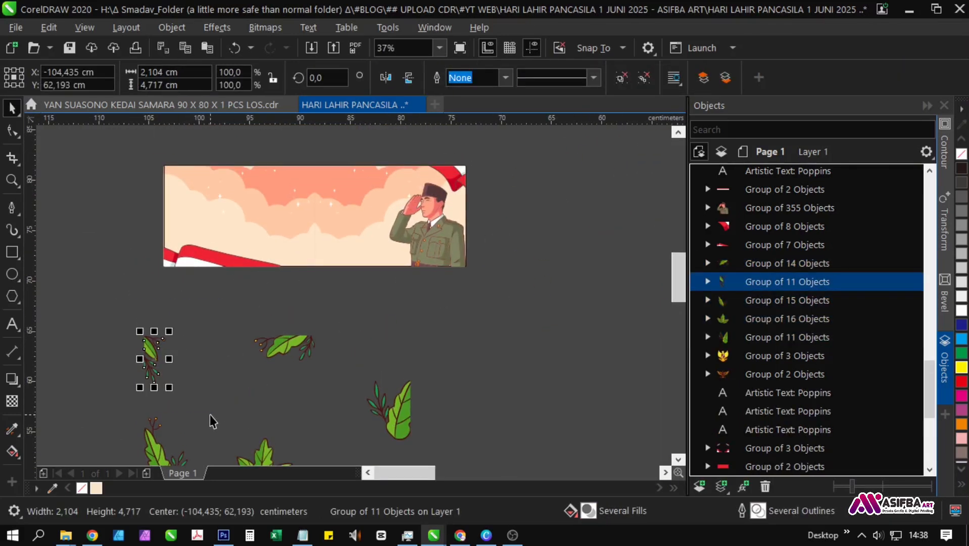
left_click(205, 226, "shift")
left_click(238, 342)
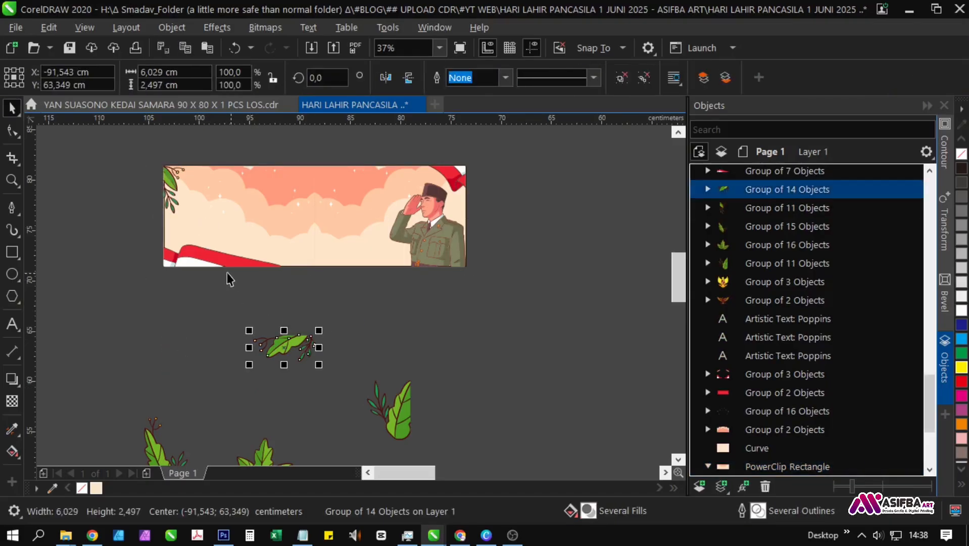
Step: Select all five leaf clusters and enable Scale with object in their outline settings
left_click(166, 185, "shift")
left_click(396, 421, "shift")
left_click_drag(397, 420, 439, 311)
left_click(312, 364, "shift")
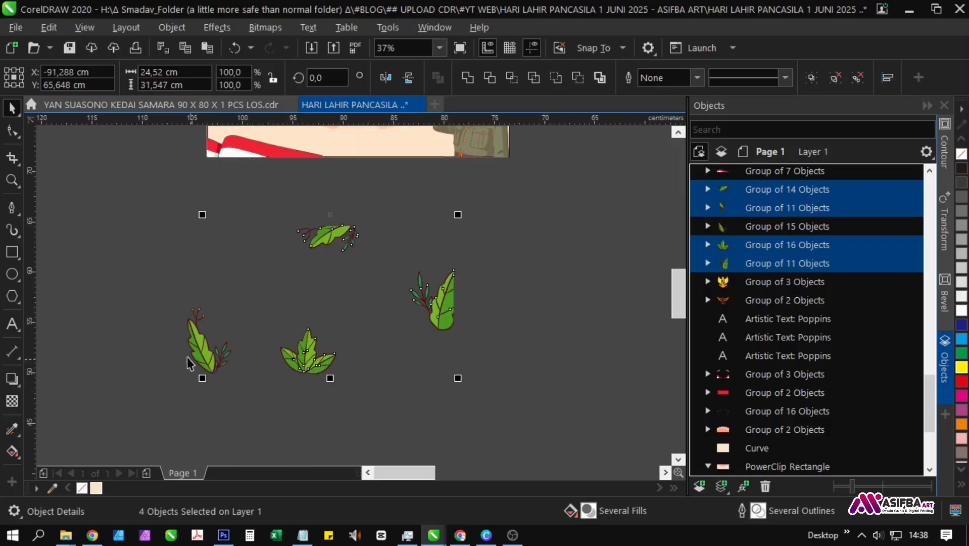
left_click(203, 363, "shift")
key("F12")
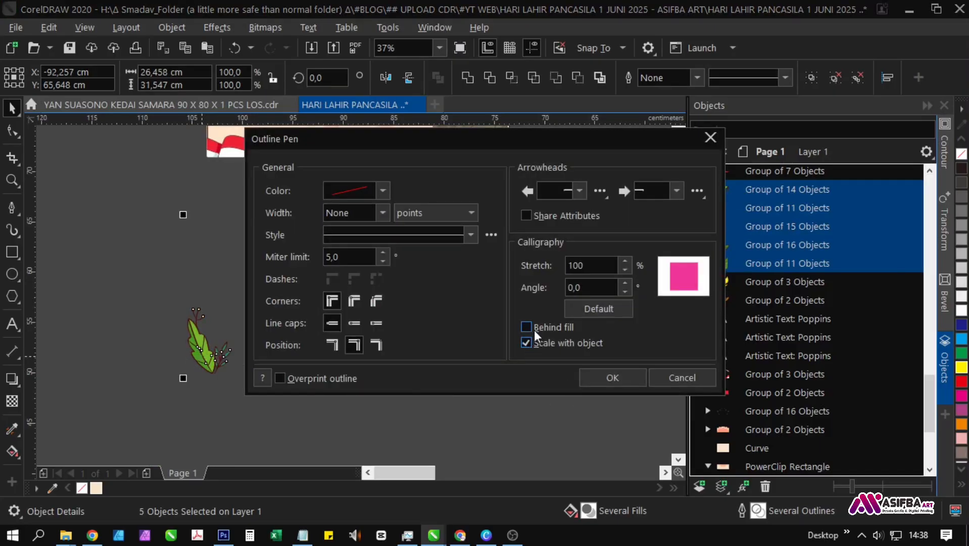
left_click(599, 381)
left_click(536, 389)
Step: Align the horizontal leaf sprig with the banner's upper-right corner, behind the flag piece
left_click_drag(370, 253, 337, 407)
left_click(305, 386)
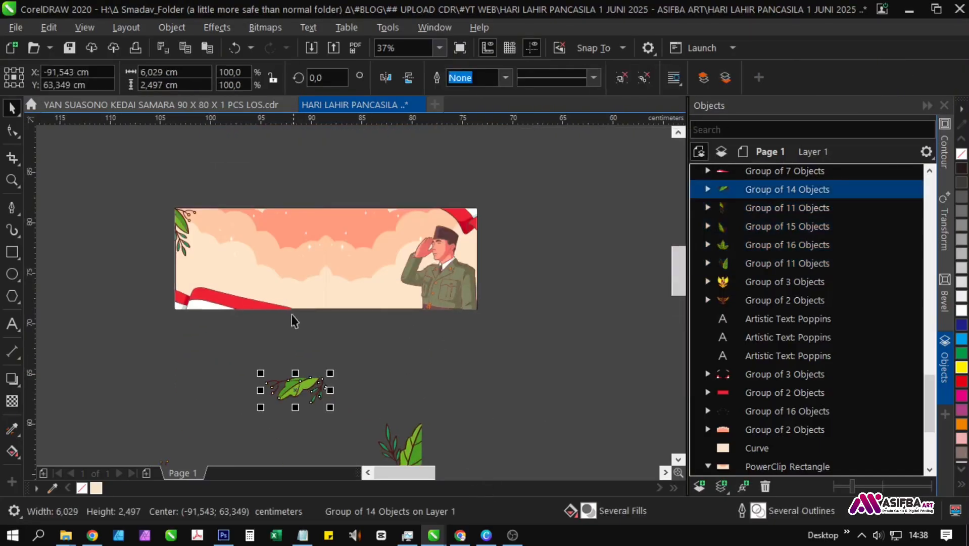
left_click(288, 285, "shift")
left_click(497, 307)
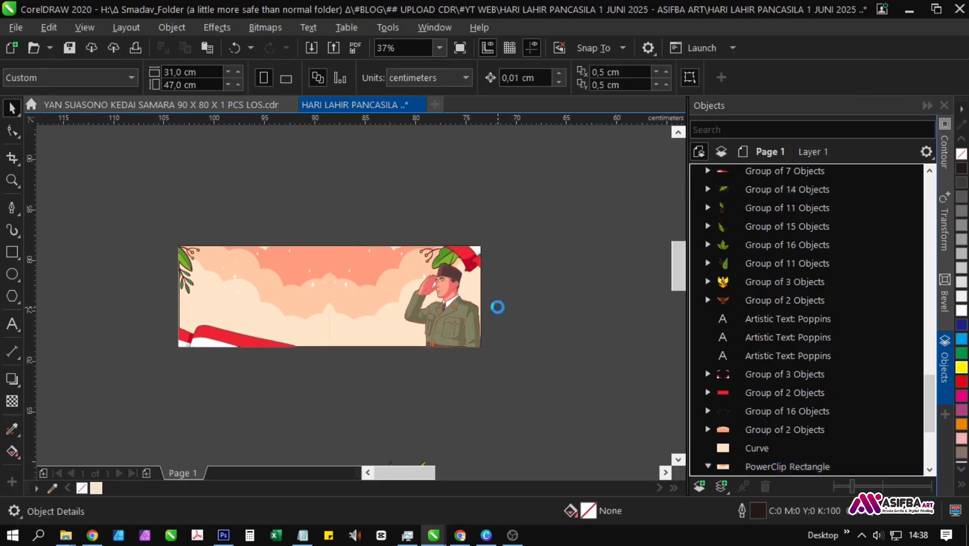
Step: Align the broad single-leaf cluster with the banner's lower-right corner, in front of the saluting man, and scale it down to about 49%
scroll(441, 240, "up", 2)
left_click(409, 288)
scroll(410, 288, "down", 2)
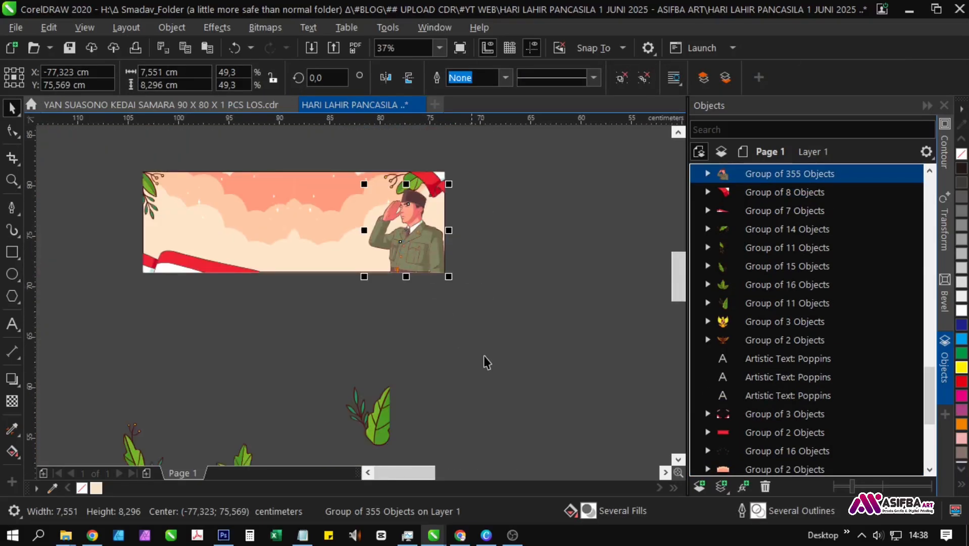
left_click(459, 338)
left_click(383, 417)
left_click(288, 252, "shift")
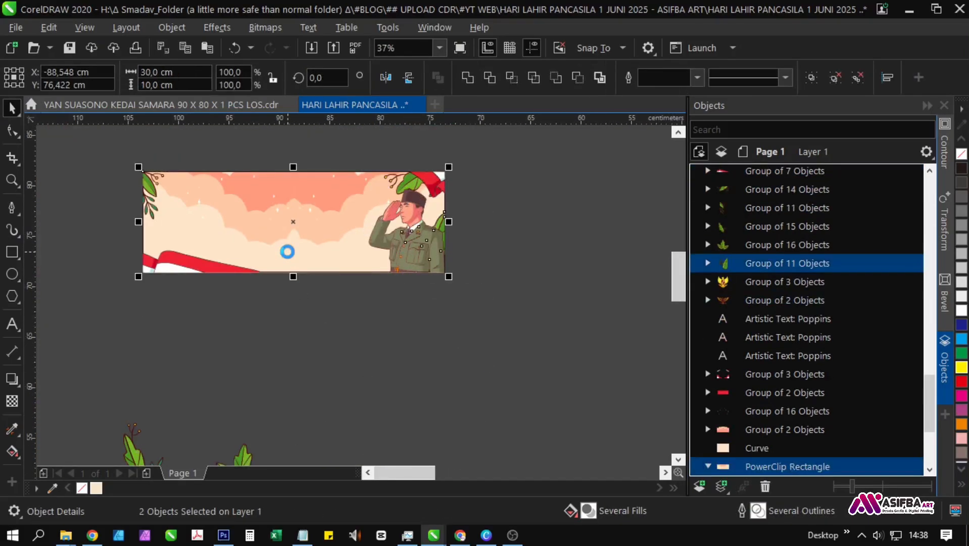
left_click(466, 236)
scroll(466, 235, "up", 2)
left_click(419, 208)
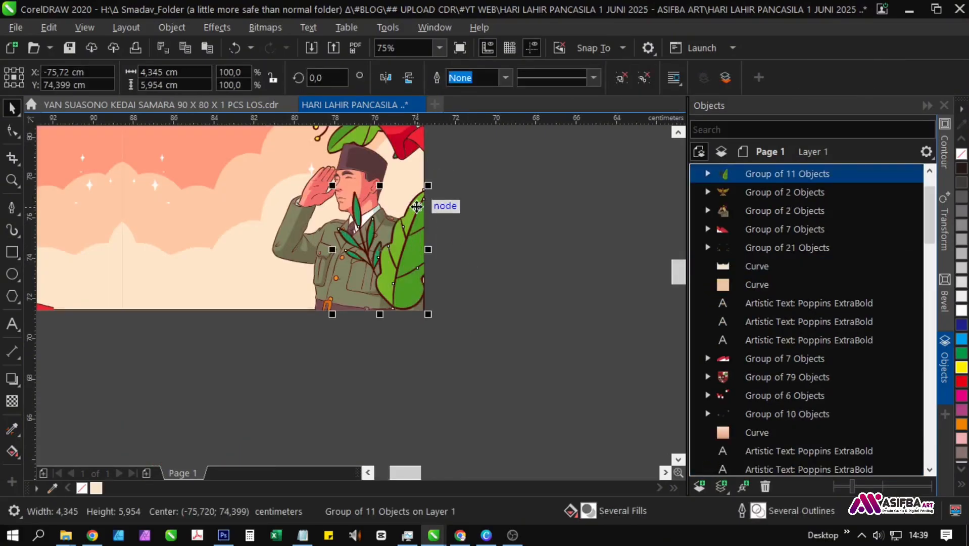
left_click_drag(330, 185, 361, 246)
left_click(444, 258)
Step: Align the pointed leaf sprig with the banner's lower-left corner, behind the flag piece
scroll(444, 257, "down", 2)
left_click(242, 434)
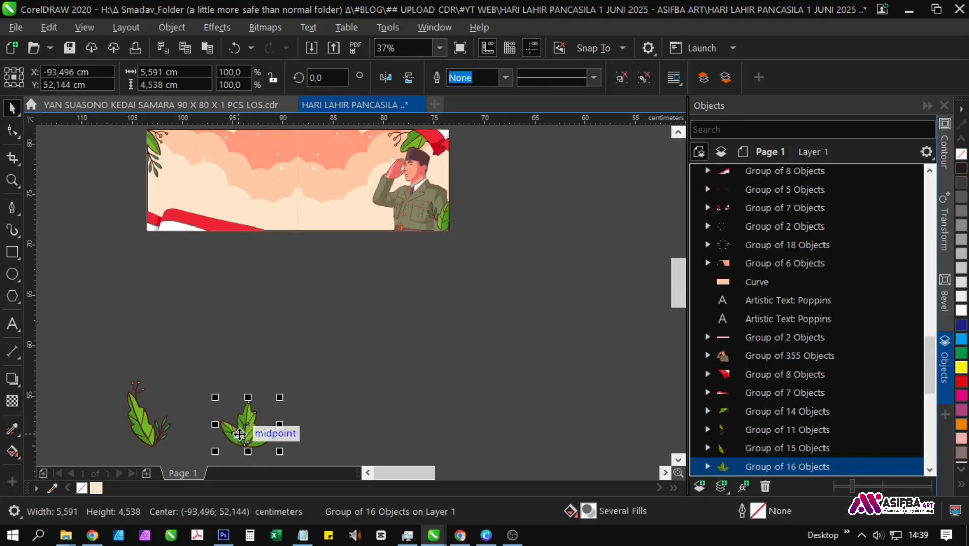
left_click(152, 448)
left_click_drag(228, 294, 223, 356)
left_click(207, 271, "shift")
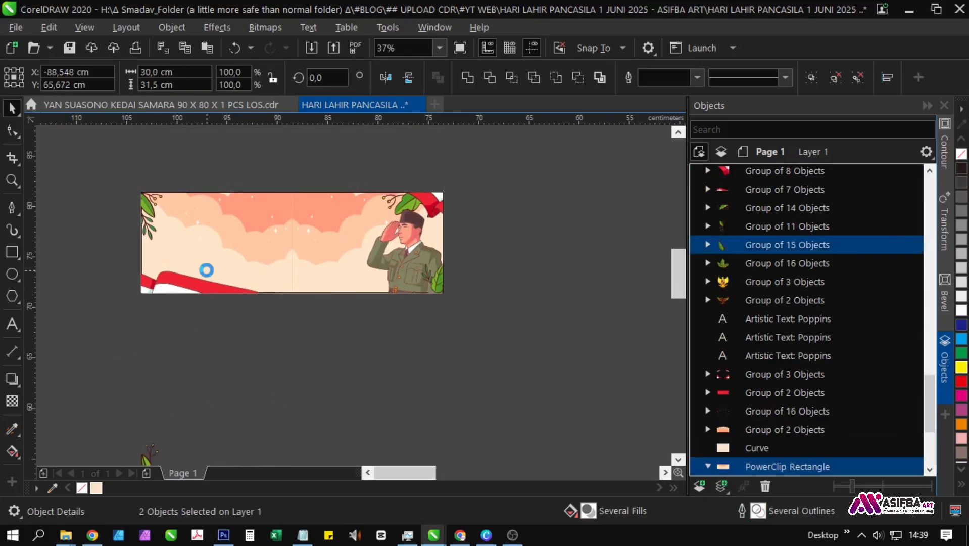
left_click(187, 373)
scroll(163, 257, "up", 1)
left_click(152, 269)
scroll(127, 278, "down", 1)
left_click_drag(158, 271, 123, 228)
scroll(126, 279, "up", 1)
scroll(102, 236, "down", 1)
Step: Place the three-leaf cluster behind the man's elbow side, scaled down, and nudge the broad leaf cluster slightly past the banner's right edge
left_click_drag(191, 456, 217, 355)
scroll(218, 309, "up", 1)
left_click_drag(216, 354, 446, 229)
left_click_drag(446, 229, 321, 311)
scroll(388, 247, "up", 1)
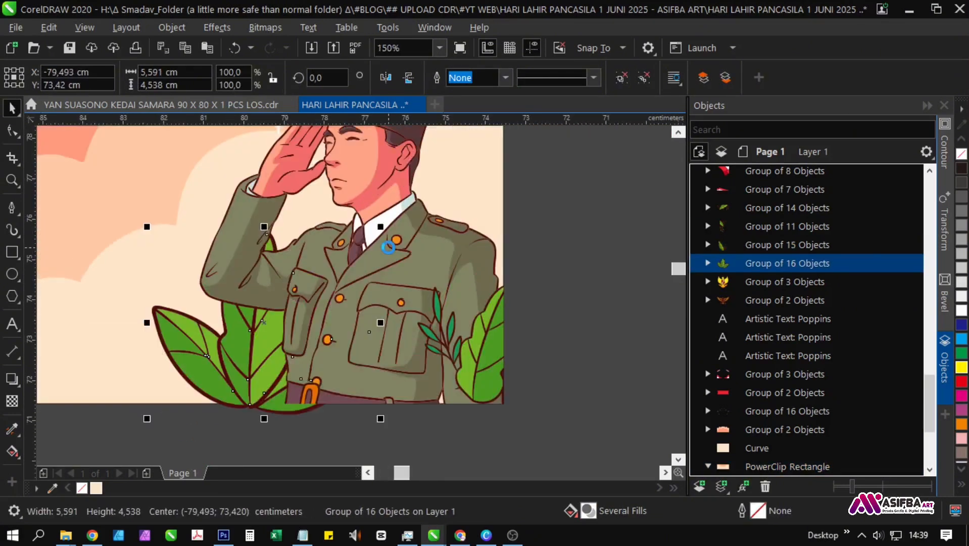
left_click_drag(383, 226, 294, 298)
left_click_drag(190, 392, 238, 384)
left_click_drag(482, 380, 501, 389)
scroll(495, 398, "down", 2)
key("Escape")
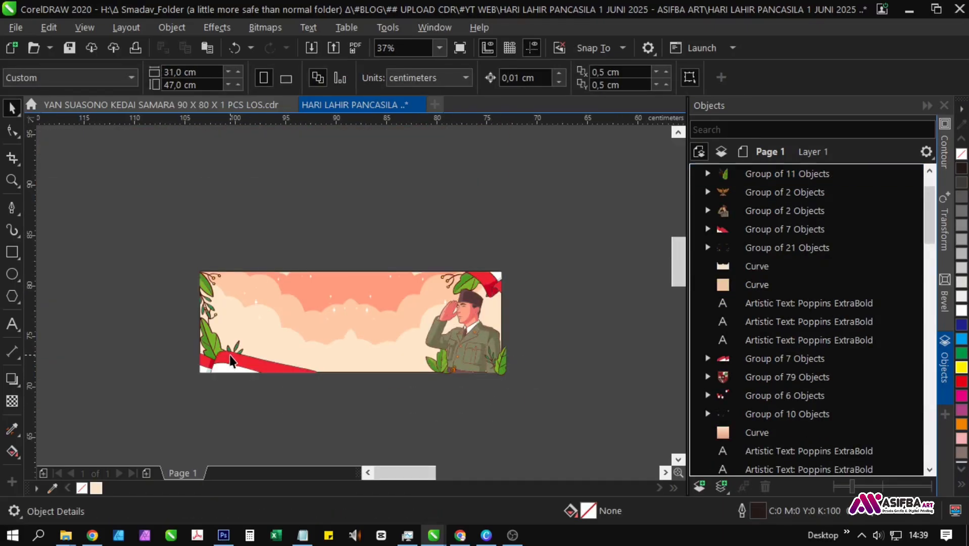
Step: Scale the pointed leaf sprig in the banner's lower-left corner down to about 74%
scroll(229, 360, "up", 2)
left_click(209, 250)
left_click_drag(235, 216, 210, 221)
key("shift+Page_Up")
key("ctrl+z")
left_click(218, 394)
Step: Move the three-leaf cluster to the tapered end of the flag along the banner's bottom edge
left_click_drag(294, 362, 205, 344)
left_click_drag(521, 321, 284, 321)
left_click_drag(333, 274, 309, 276)
left_click(353, 348)
scroll(290, 342, "down", 2)
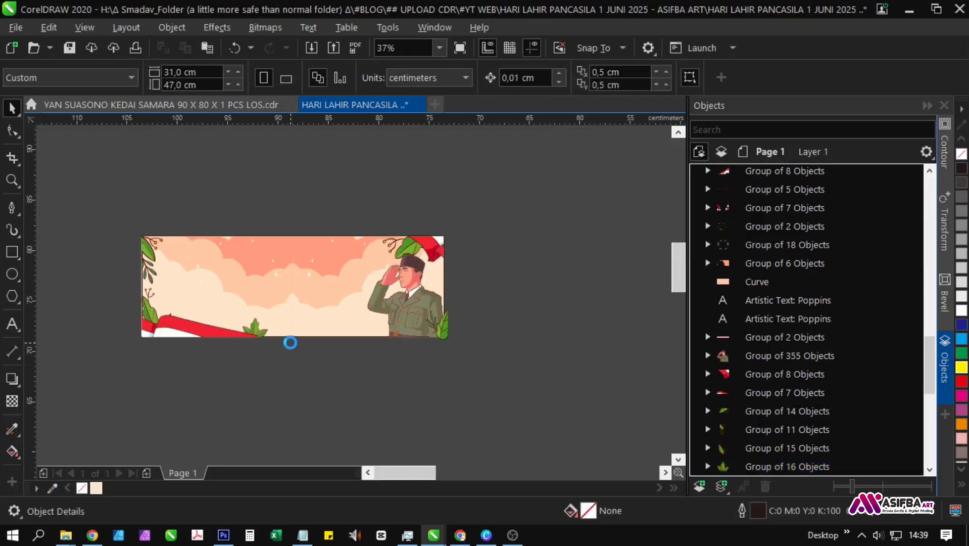
Step: Try to mirror the broad leaf cluster horizontally and move it to the man's elbow side
scroll(444, 325, "up", 2)
left_click(443, 327)
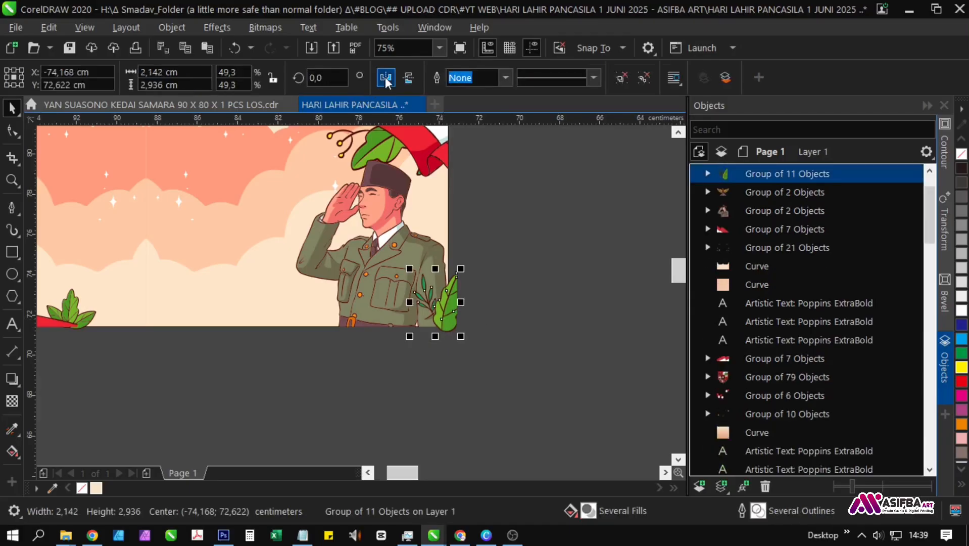
left_click_drag(424, 305, 293, 347)
key("ctrl+z")
key("ctrl+z")
Step: Move the broad leaf cluster straight across to the man's elbow side at the banner's bottom edge and scale it down further
left_click(270, 394)
left_click_drag(440, 309, 324, 301)
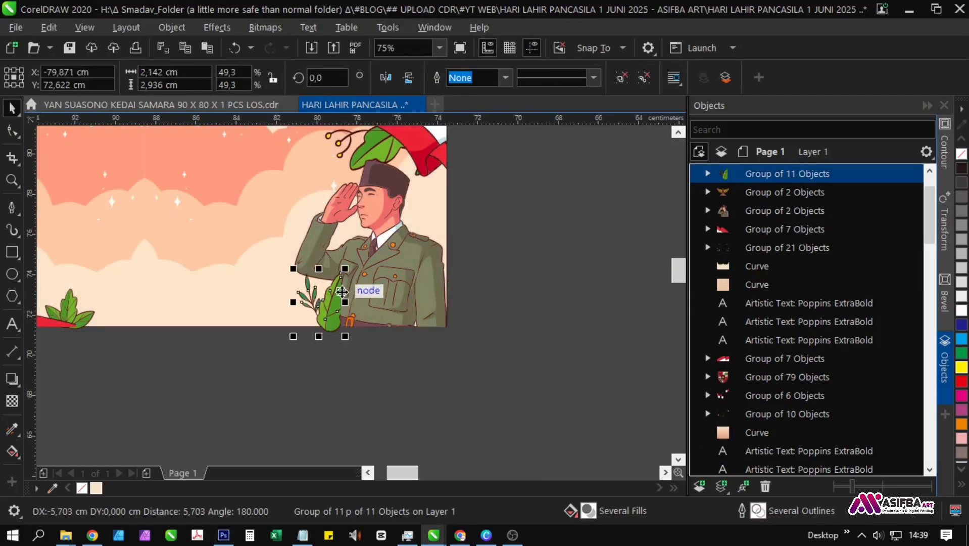
scroll(293, 283, "up", 2)
left_click_drag(249, 249, 276, 275)
left_click_drag(323, 318, 345, 338)
scroll(335, 396, "down", 2)
scroll(377, 367, "down", 2)
left_click(301, 394)
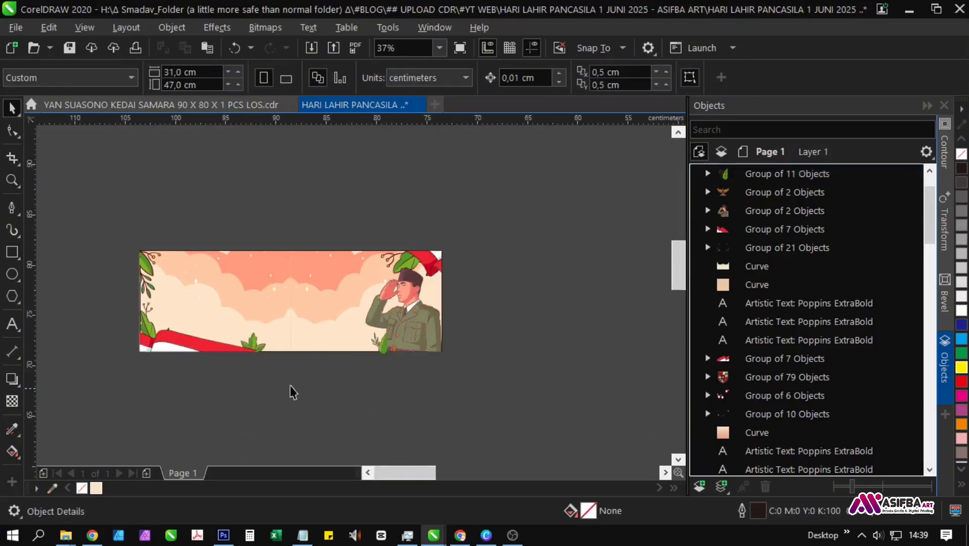
Step: Move the pointed leaf sprig from the banner's lower-left corner out onto the empty area
scroll(136, 268, "up", 4)
scroll(136, 268, "down", 2)
left_click(182, 429)
scroll(181, 429, "down", 3)
left_click_drag(190, 373, 84, 394)
scroll(85, 394, "up", 2)
left_click(507, 399)
scroll(350, 370, "down", 2)
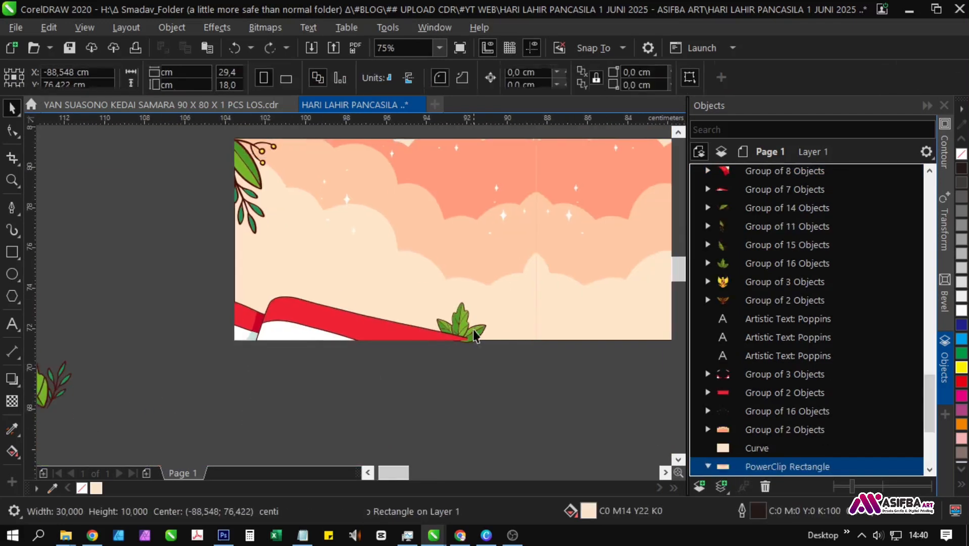
Step: Place the three-leaf cluster behind the flag at the banner's lower-left corner, enlarged to about 84% and overlapping the left edge
left_click(450, 331)
left_click(534, 326, "shift")
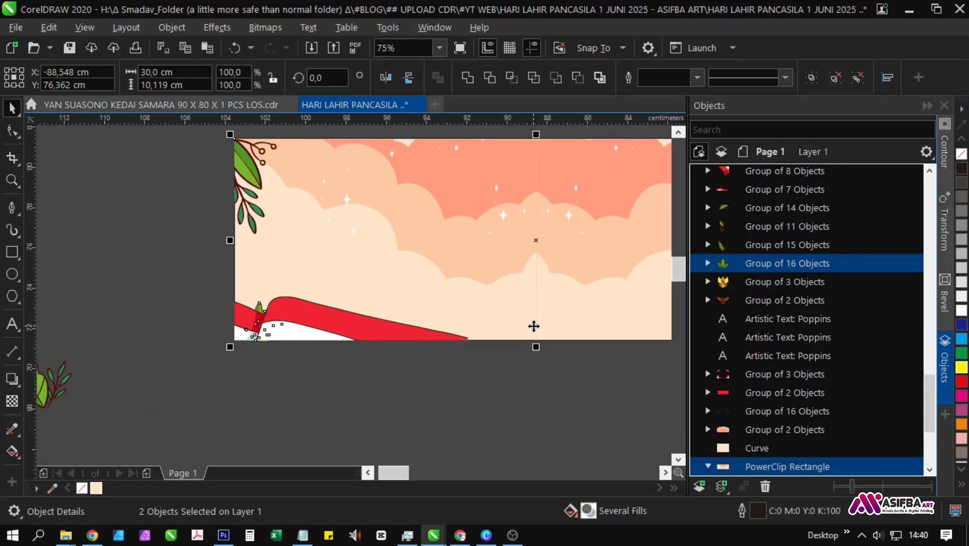
left_click(322, 343)
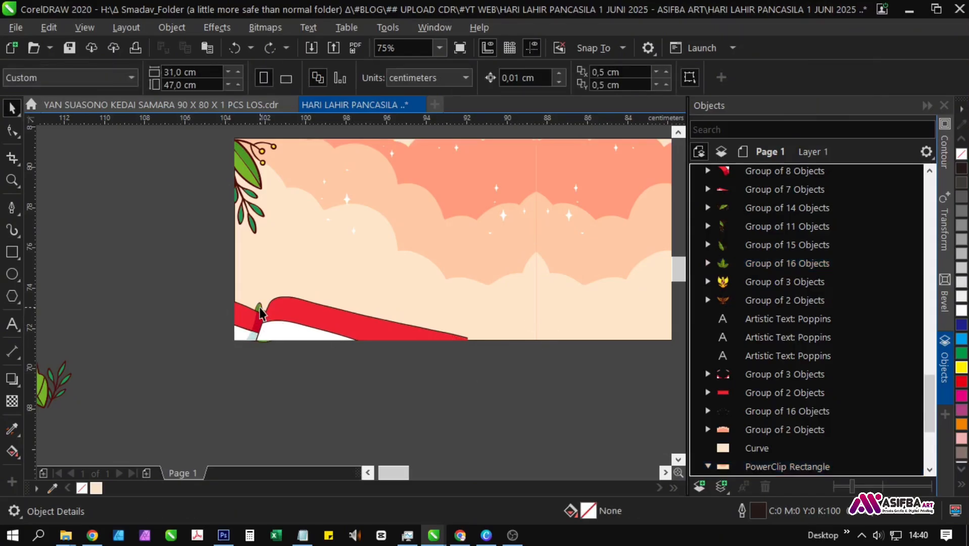
left_click(265, 313)
scroll(281, 284, "up", 2)
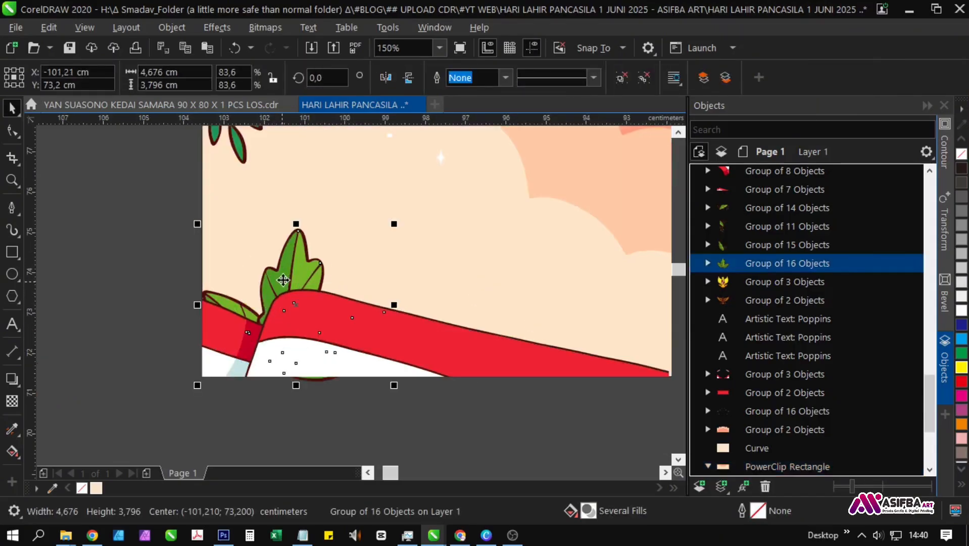
left_click_drag(287, 272, 188, 247)
scroll(198, 245, "up", 2)
scroll(217, 396, "down", 6)
left_click(237, 322)
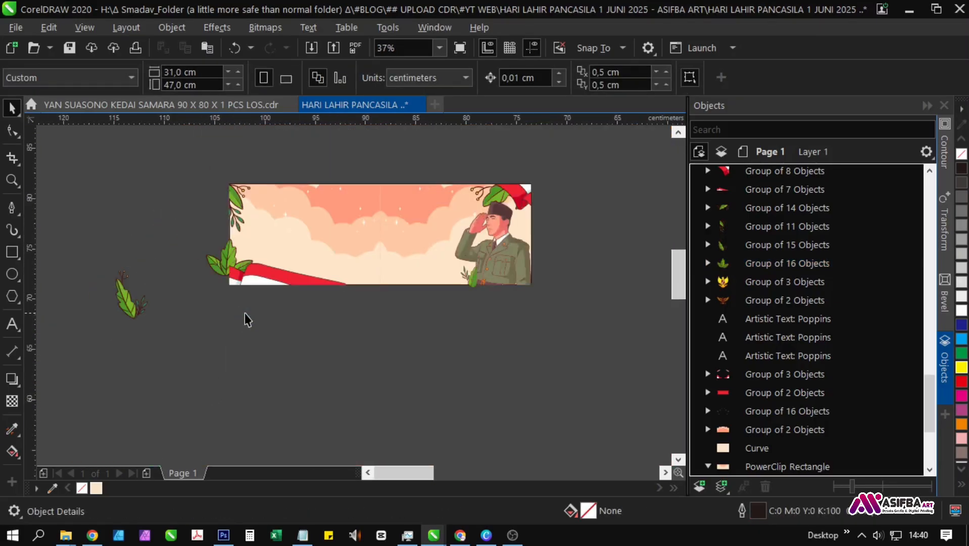
Step: Move the pointed leaf sprig to the empty area right of the banner and mirror it vertically and horizontally
left_click(128, 315)
left_click_drag(88, 357, 534, 278)
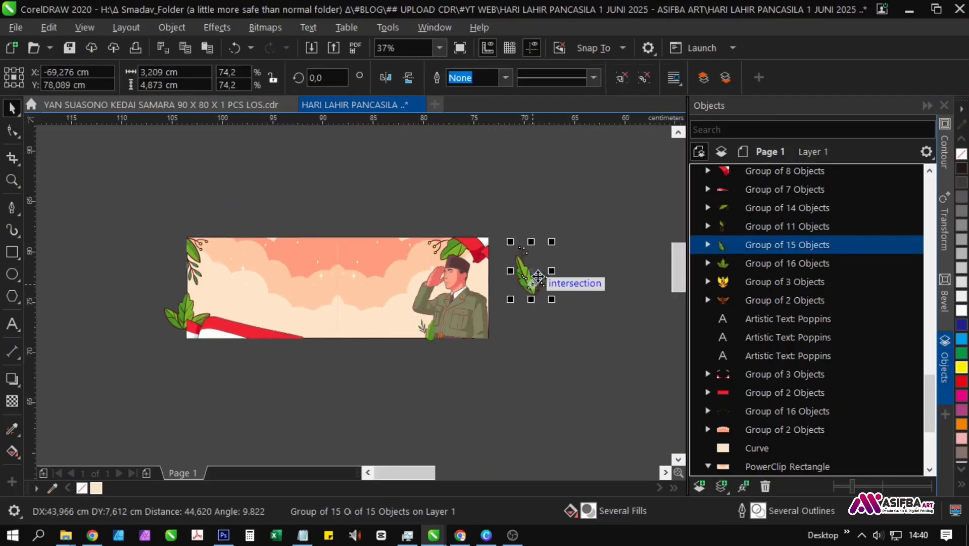
scroll(537, 275, "up", 1)
left_click(408, 79)
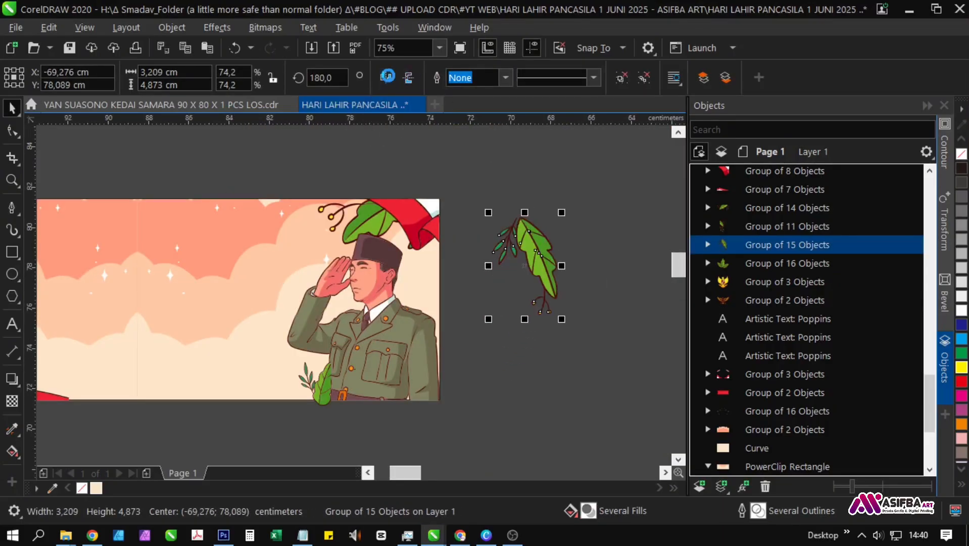
left_click(386, 78)
Step: Try to align the mirrored leaf sprig with the banner's upper-right corner
left_click(419, 251, "shift")
key("r")
key("t")
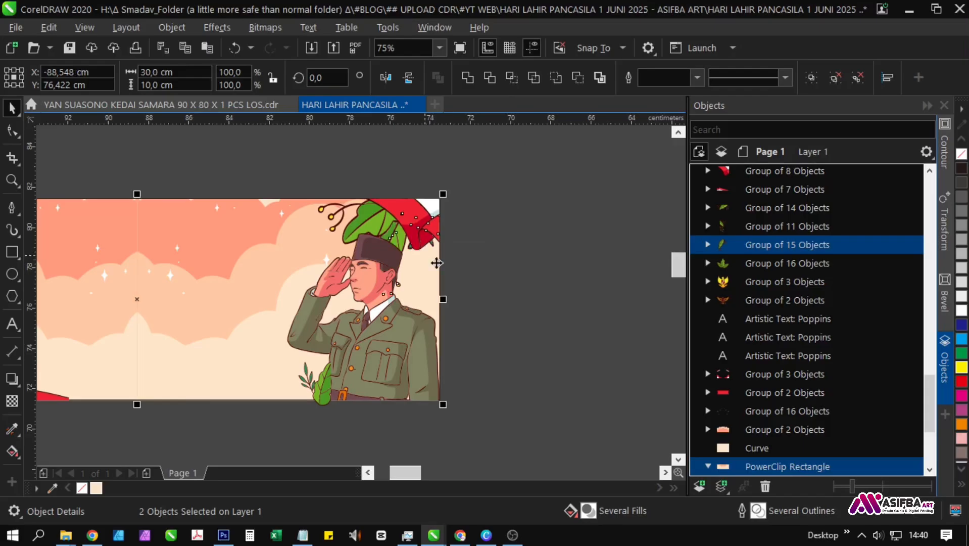
left_click(520, 309)
scroll(520, 309, "down", 1)
scroll(177, 301, "up", 1)
key("ctrl+z")
scroll(119, 310, "down", 1)
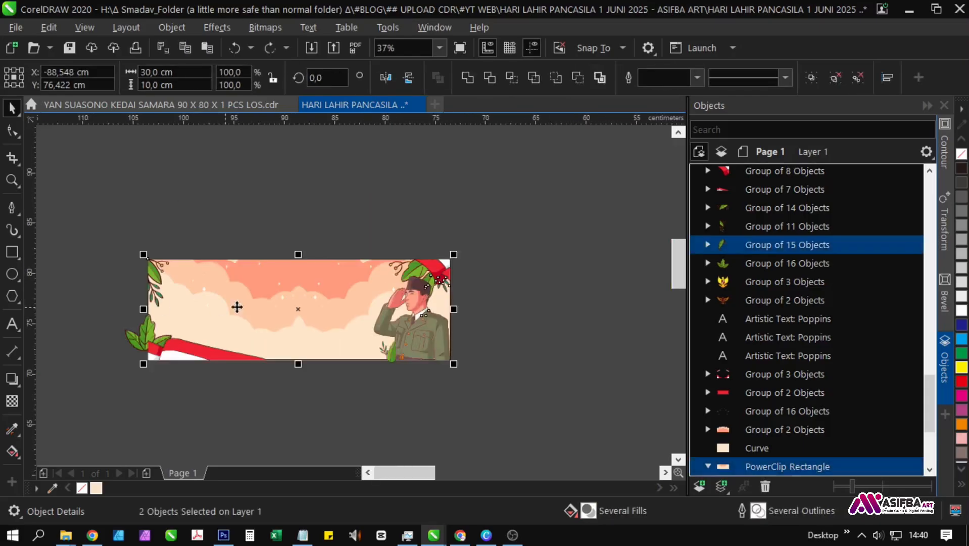
Step: Position the mirrored leaf sprig under the flag piece near the banner's upper-right corner and scale it down
left_click(525, 320)
scroll(488, 287, "up", 1)
left_click_drag(488, 287, 403, 281)
scroll(420, 285, "up", 1)
scroll(470, 351, "down", 1)
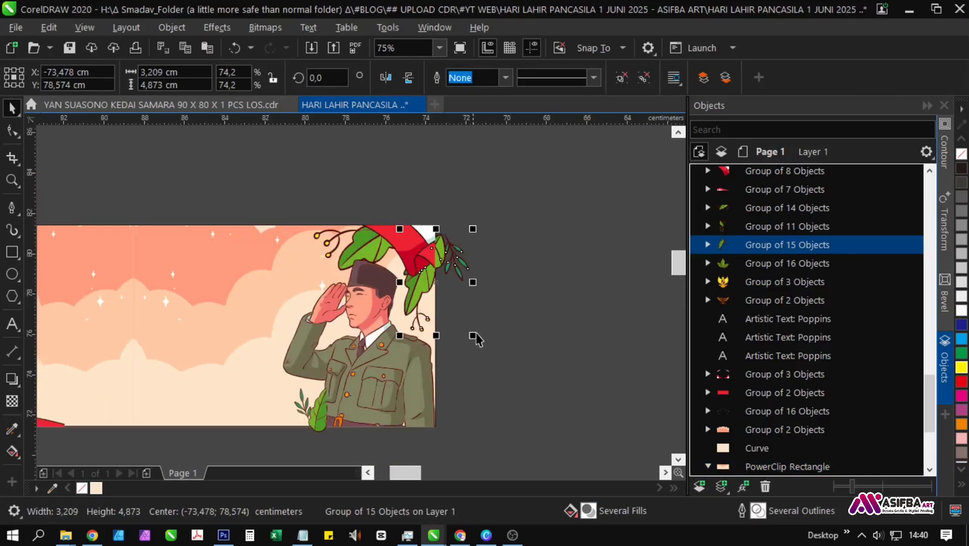
scroll(472, 331, "up", 1)
left_click_drag(469, 330, 434, 279)
left_click_drag(349, 243, 385, 268)
scroll(387, 262, "down", 1)
scroll(379, 249, "up", 1)
scroll(435, 268, "down", 1)
scroll(435, 268, "down", 1)
Step: Take the mirrored leaf sprig off the banner's upper-right corner
left_click(198, 333)
left_click_drag(550, 348, 413, 328)
left_click_drag(273, 276, 303, 327)
scroll(296, 298, "up", 1)
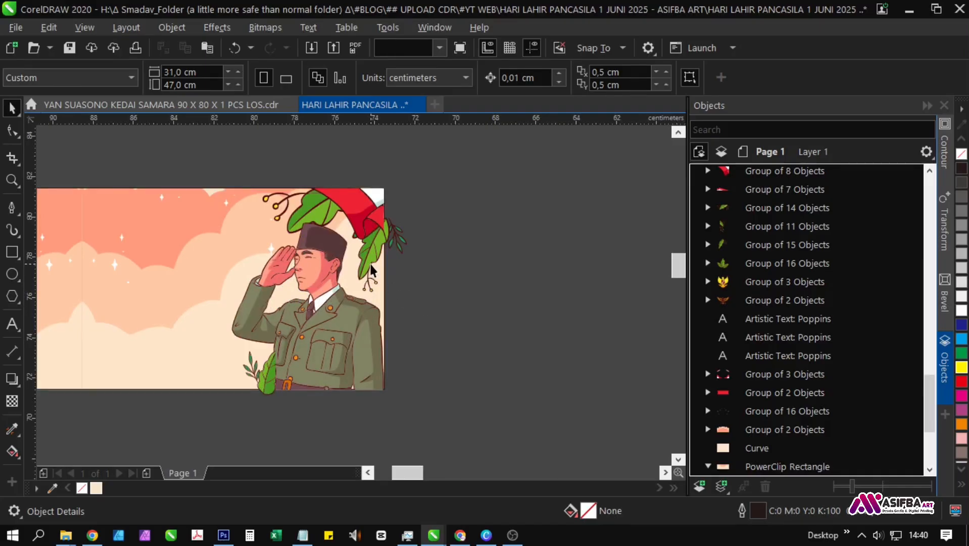
left_click(371, 270)
left_click_drag(402, 246, 508, 364)
scroll(473, 319, "down", 1)
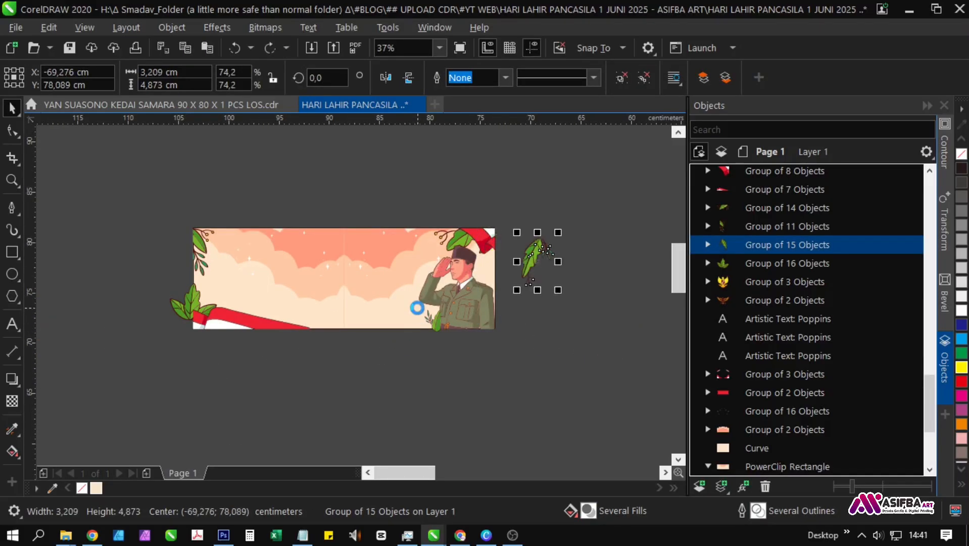
Step: Undo the leaf rearrangement back to the sprig in the lower-left corner and the three-leaf cluster at the flag's end
key("ctrl+z")
key("ctrl+z")
key("ctrl+z")
key("ctrl+z")
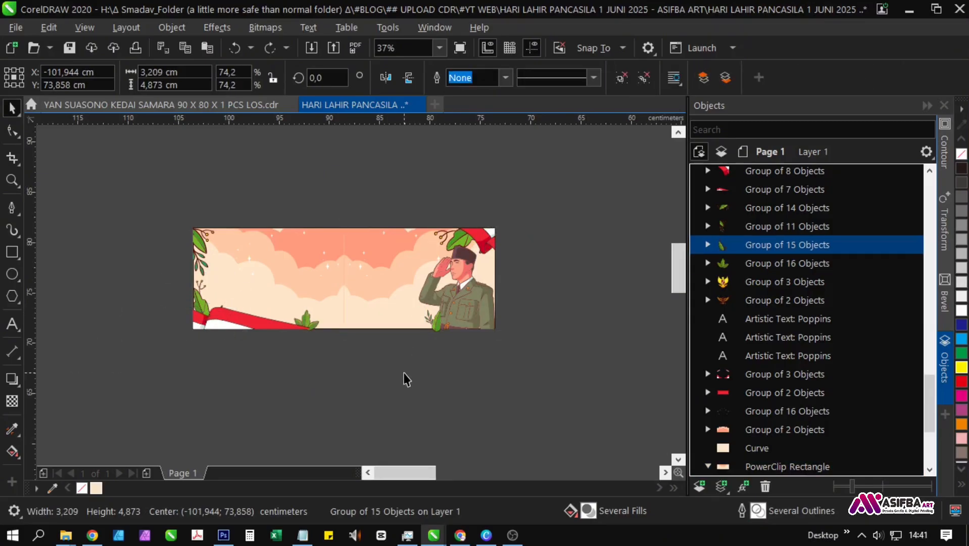
left_click(383, 353)
Step: Try shifting the pointed leaf sprig out past the banner's lower-left corner
scroll(225, 293, "up", 1)
left_click(176, 249)
scroll(180, 288, "up", 1)
left_click_drag(202, 346, 202, 273)
left_click_drag(231, 235, 224, 311)
scroll(73, 355, "down", 1)
left_click(121, 389)
left_click_drag(131, 410, 74, 378)
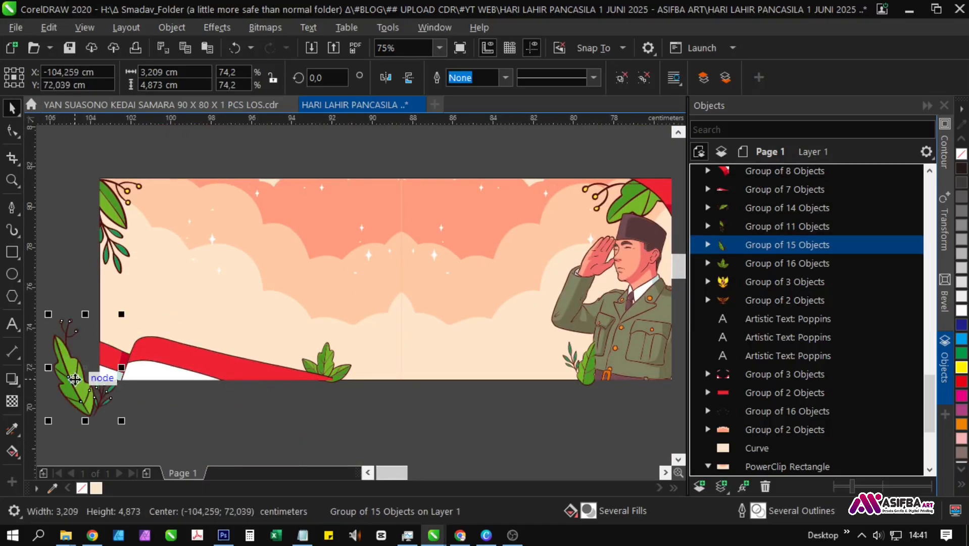
Step: Mirror the pointed leaf sprig horizontally and place it behind the flag, rising above it at the banner's left edge
left_click_drag(173, 373, 293, 355)
left_click_drag(325, 355, 175, 311)
scroll(187, 336, "up", 2)
scroll(202, 283, "down", 2)
scroll(198, 323, "up", 1)
scroll(156, 332, "down", 1)
scroll(162, 335, "up", 1)
scroll(173, 316, "down", 1)
left_click_drag(203, 350, 153, 346)
scroll(234, 369, "down", 1)
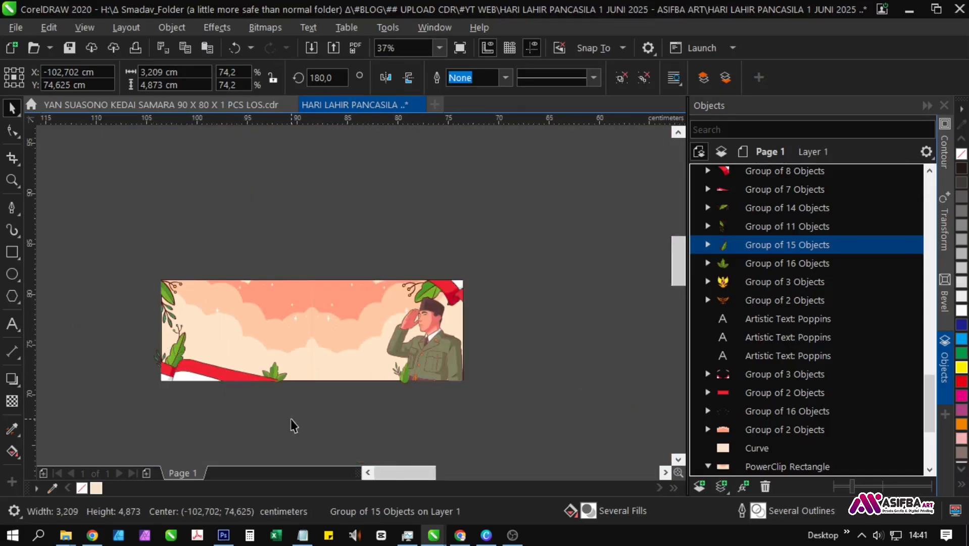
left_click(293, 425)
Step: Bring the Pancasila shield emblem from the source artwork onto the left half of the banner
scroll(243, 361, "down", 3)
scroll(524, 399, "up", 1)
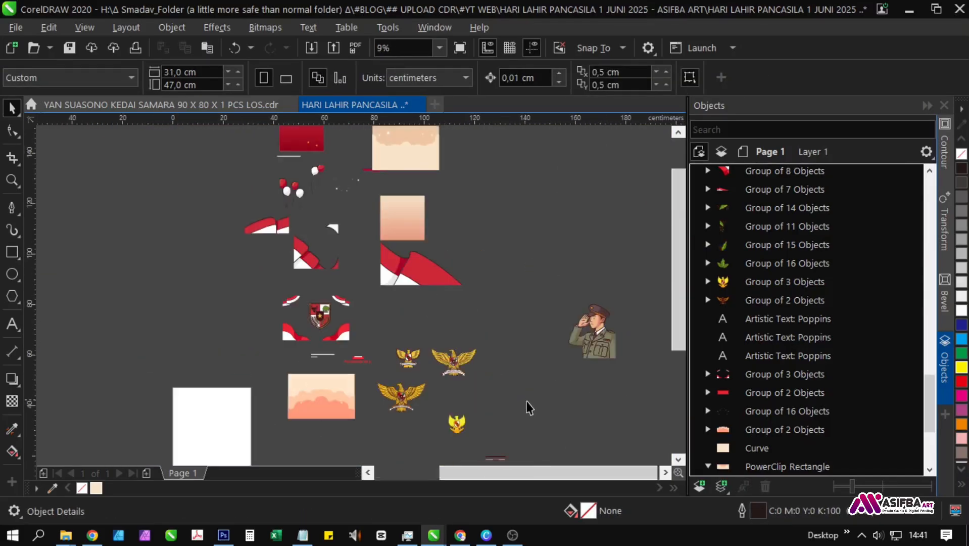
scroll(418, 295, "up", 1)
left_click(207, 343)
left_click_drag(207, 343, 145, 342)
scroll(355, 342, "down", 1)
left_click_drag(145, 342, 350, 309)
scroll(353, 313, "up", 4)
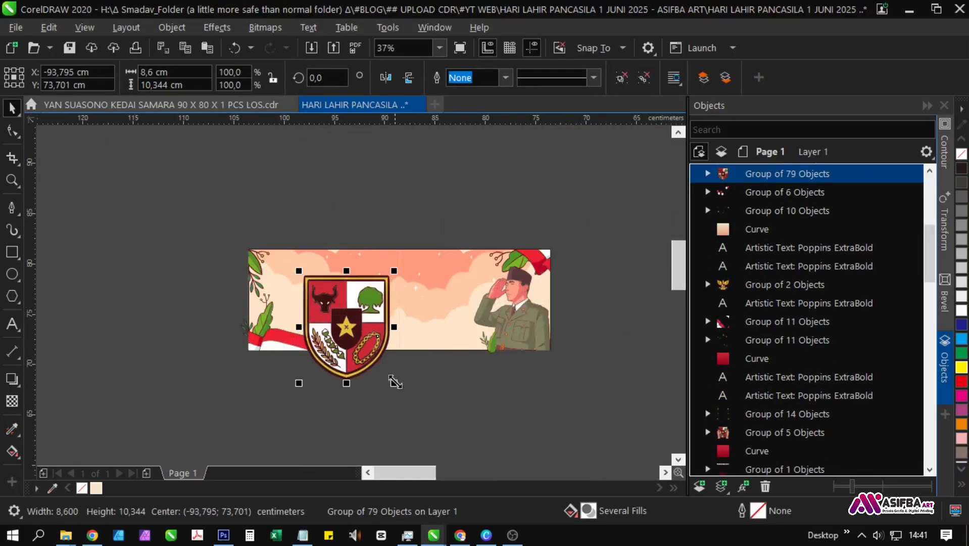
Step: Move the shield emblem beside the banner, enlarge it to about 97.6 × 117.4 cm and check its outline settings
scroll(335, 311, "down", 3)
left_click_drag(349, 348, 393, 429)
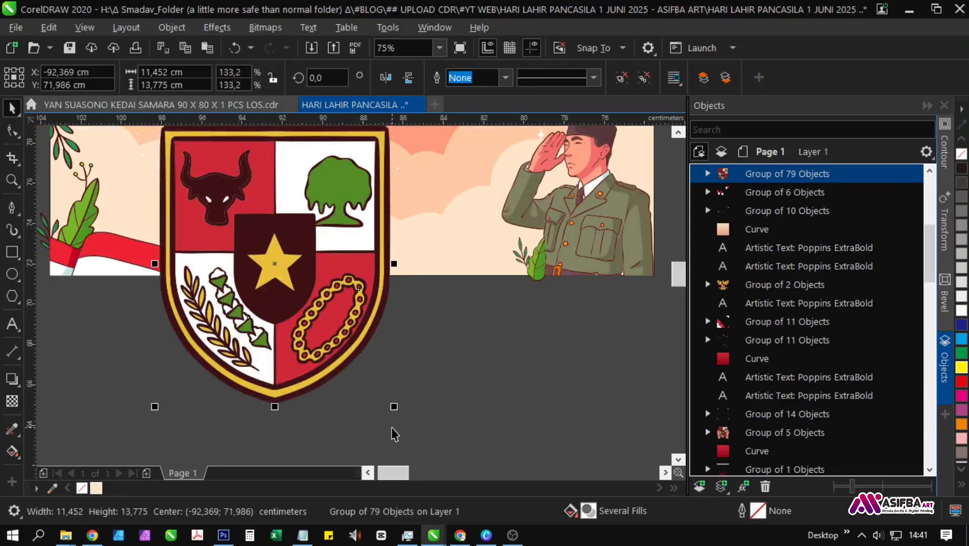
scroll(335, 357, "down", 3)
left_click_drag(351, 372, 125, 337)
key("F12")
left_click(695, 377)
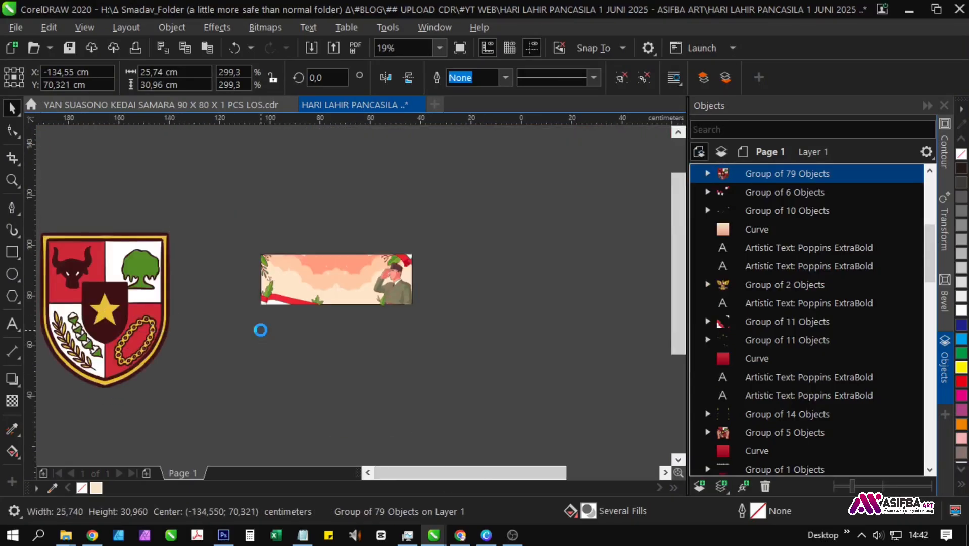
scroll(260, 329, "down", 1)
left_click_drag(219, 278, 373, 166)
key("F12")
left_click(601, 376)
scroll(272, 352, "down", 1)
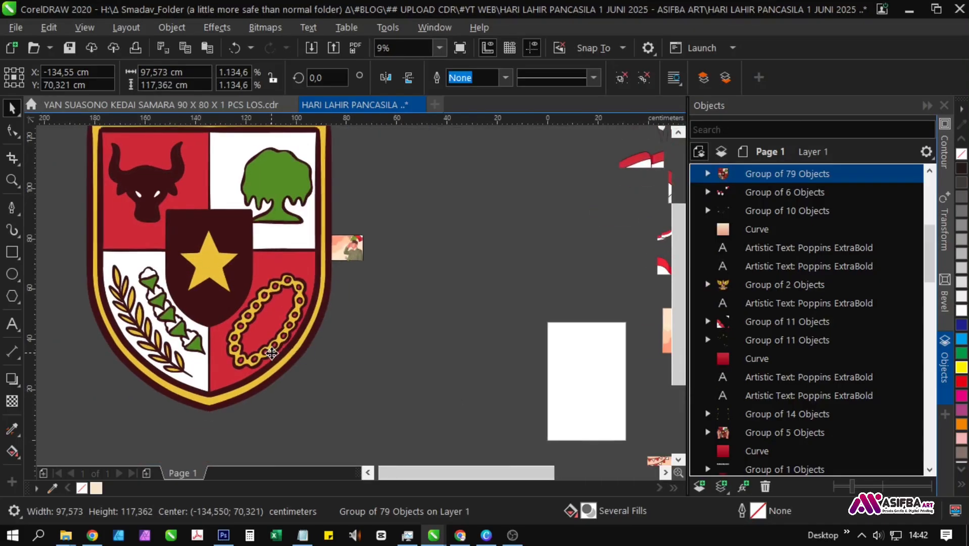
Step: Scale the shield emblem down to about 6.1 × 7.3 cm and place it above the left half of the banner
left_click_drag(335, 415, 224, 282)
scroll(248, 250, "up", 2)
left_click_drag(351, 288, 386, 256)
scroll(389, 255, "up", 4)
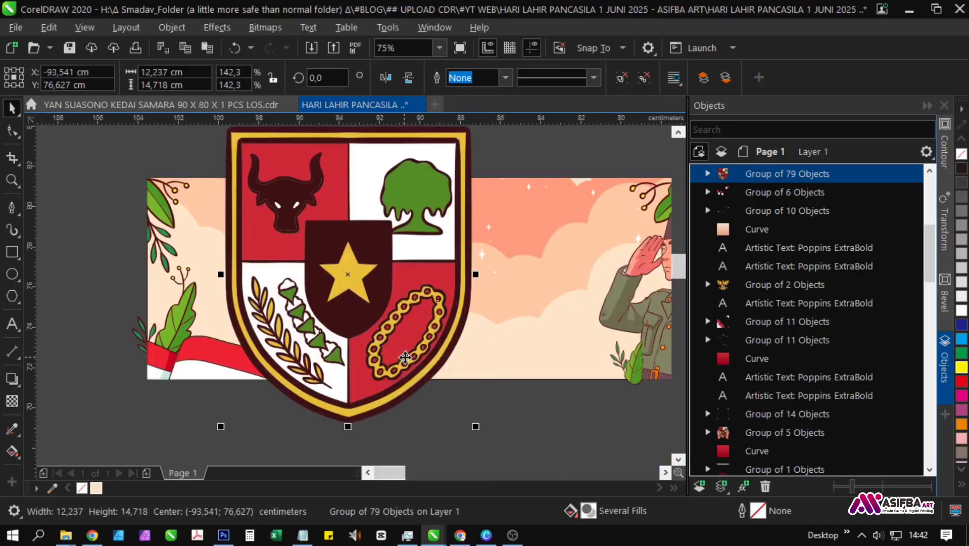
left_click_drag(457, 381, 335, 234)
scroll(335, 234, "up", 3)
left_click_drag(288, 263, 298, 178)
scroll(303, 202, "up", 2)
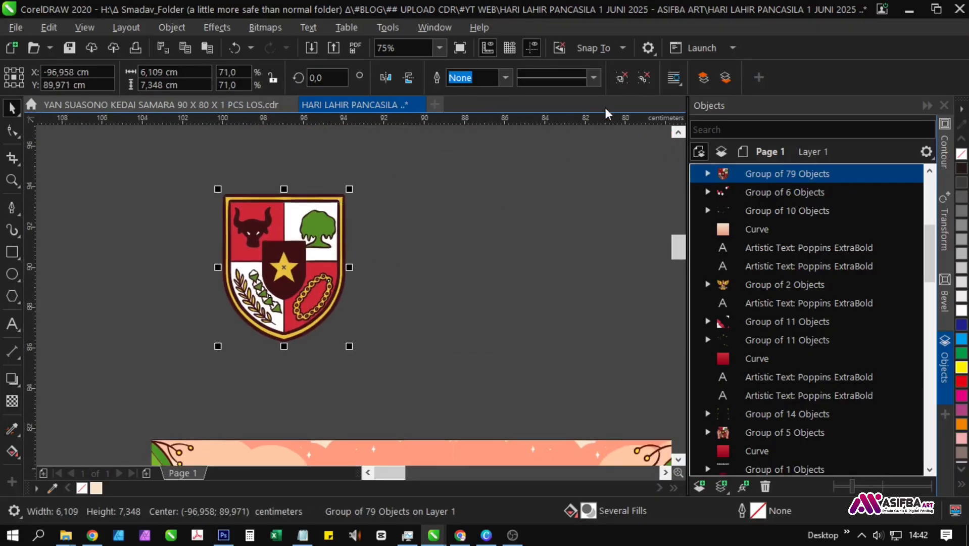
Step: Ungroup the shield emblem and try removing the dark curves behind its border and star
key("ctrl+u")
left_click(348, 200)
scroll(348, 200, "up", 2)
scroll(359, 233, "up", 4)
left_click(377, 275)
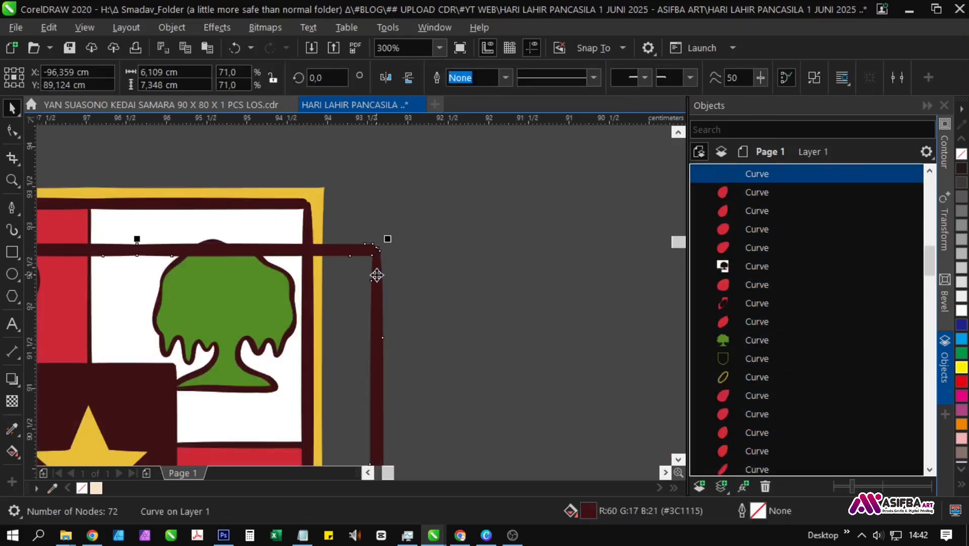
scroll(389, 354, "down", 2)
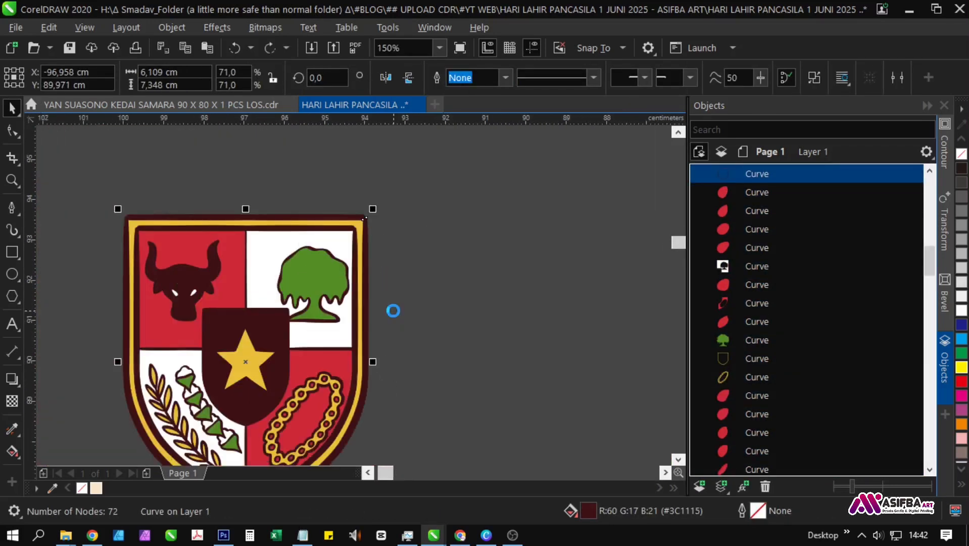
key("Delete")
scroll(350, 255, "up", 2)
scroll(377, 260, "up", 2)
scroll(373, 254, "down", 4)
left_click(373, 253)
key("Delete")
scroll(318, 391, "up", 2)
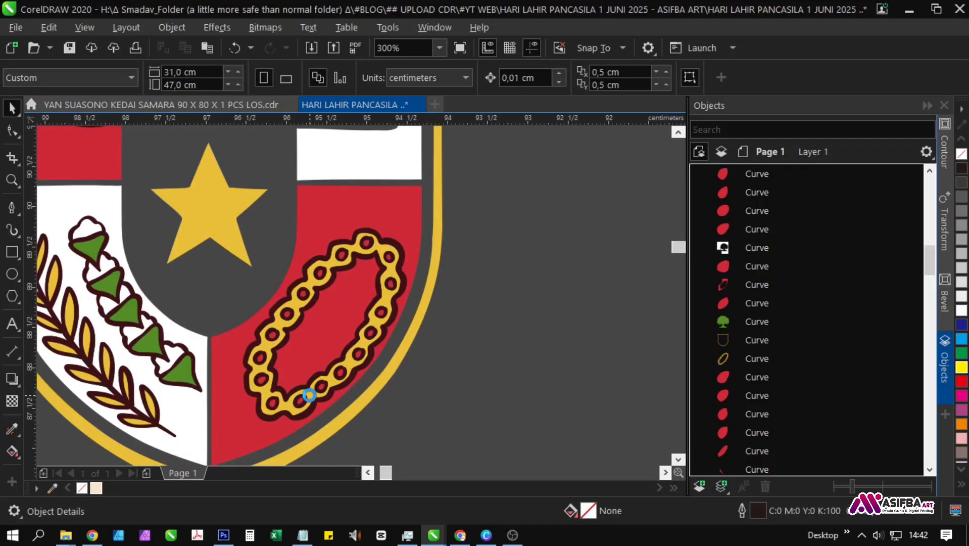
Step: Undo the last two deletions so the shield emblem has its dark curves back
key("ctrl+z")
key("ctrl+z")
scroll(329, 393, "down", 2)
left_click(389, 343)
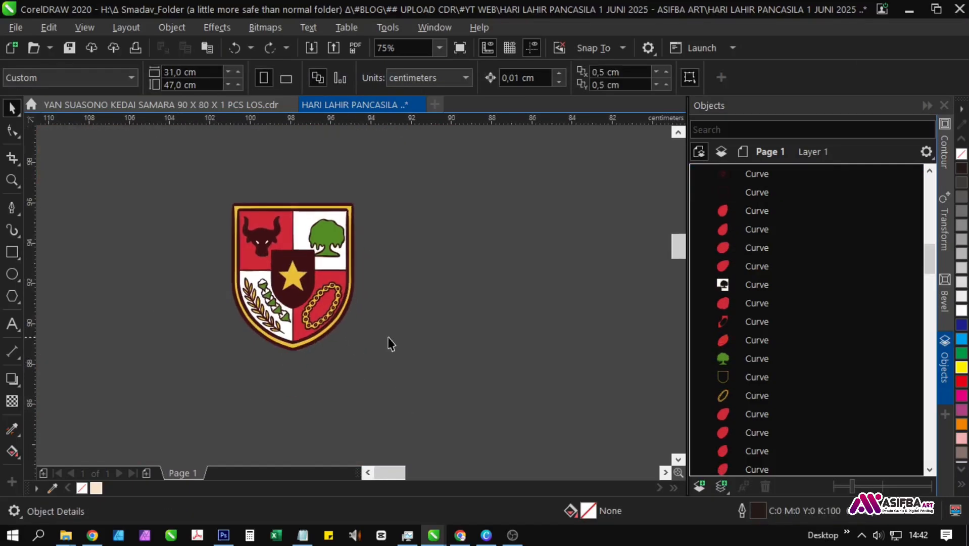
Step: Select all the shield emblem's pieces and try them over the left half of the banner
scroll(345, 295, "up", 3)
scroll(345, 294, "down", 3)
scroll(350, 270, "down", 2)
scroll(348, 273, "down", 1)
left_click_drag(368, 262, 319, 300)
left_click_drag(319, 260, 307, 368)
scroll(307, 368, "up", 2)
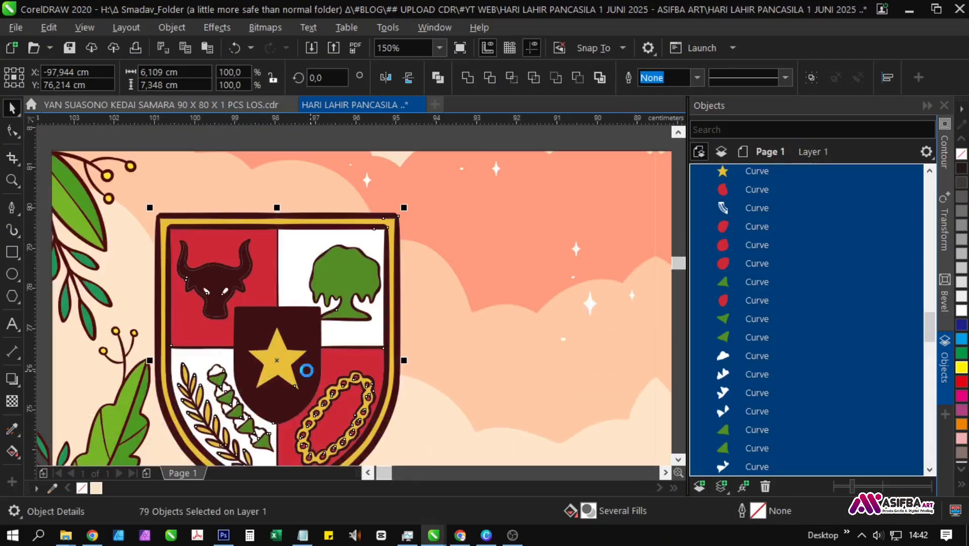
Step: Move the shield emblem's pieces off the banner into empty canvas space and group them
scroll(281, 353, "down", 1)
left_click_drag(283, 302, 455, 314)
scroll(276, 316, "down", 3)
key("ctrl+g")
key("Escape")
Step: Bring the brown-gold Garuda eagle emblem from the source artwork onto the left half of the banner
scroll(380, 346, "up", 5)
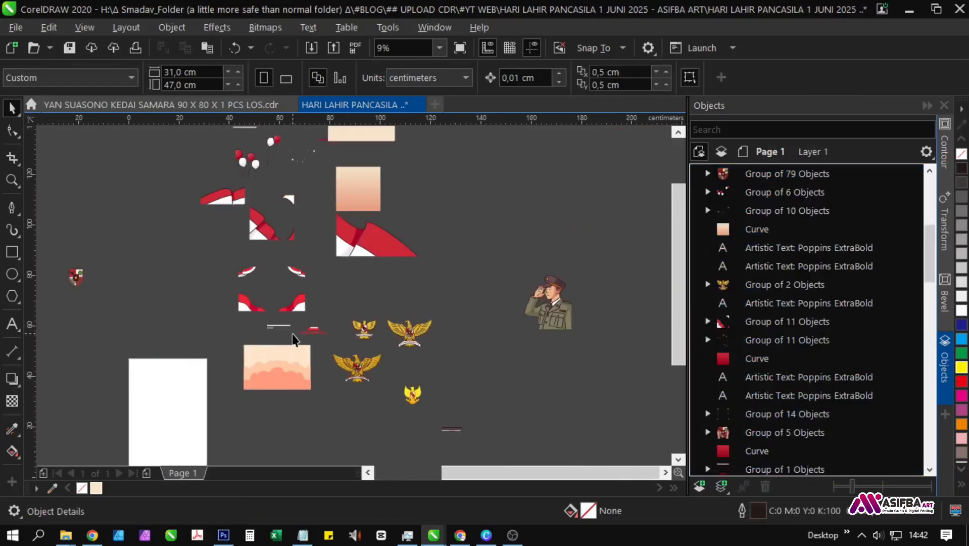
scroll(312, 285, "down", 4)
scroll(313, 364, "up", 2)
scroll(313, 363, "up", 1)
scroll(303, 368, "down", 4)
left_click(294, 372)
left_click_drag(356, 398, 492, 397)
scroll(491, 397, "down", 1)
left_click_drag(464, 376, 110, 345)
left_click_drag(179, 355, 426, 379)
left_click_drag(360, 367, 235, 313)
scroll(258, 375, "up", 4)
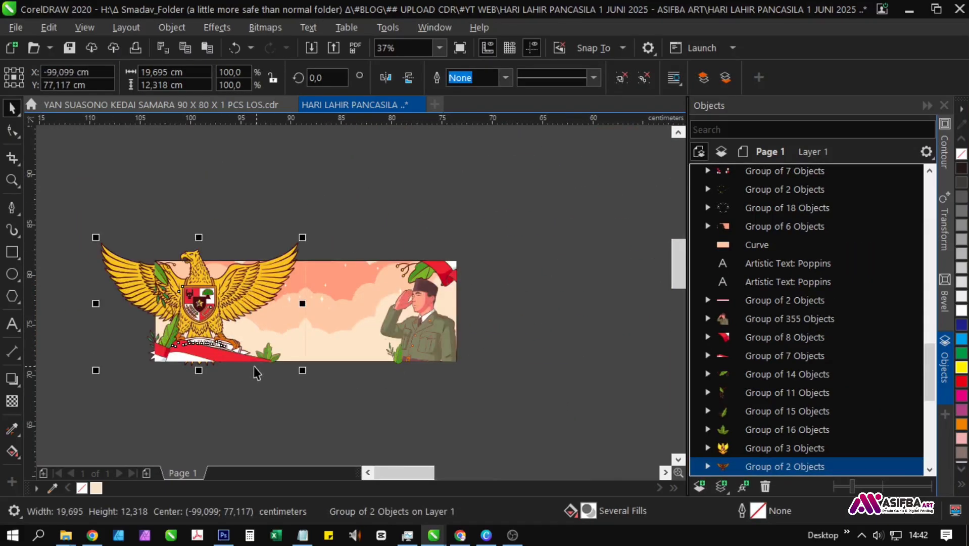
Step: Scale the Garuda eagle emblem down and place it in the empty space above the banner
left_click_drag(348, 370, 265, 318)
left_click_drag(161, 270, 180, 303)
left_click_drag(58, 205, 102, 232)
left_click_drag(199, 278, 333, 230)
scroll(192, 294, "down", 1)
left_click(486, 315)
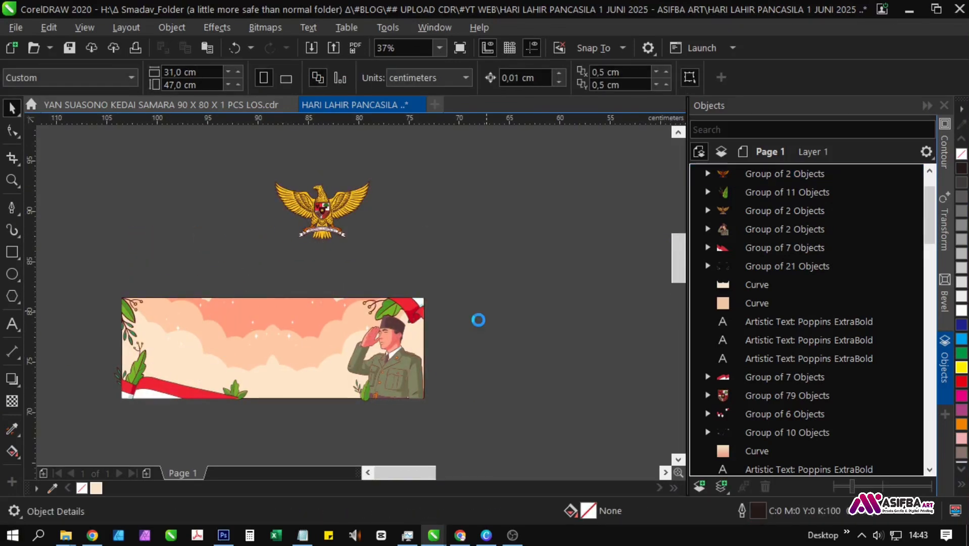
Step: Look through the emblems, flags and title texts in the source artwork and review the banner composition
scroll(303, 346, "down", 3)
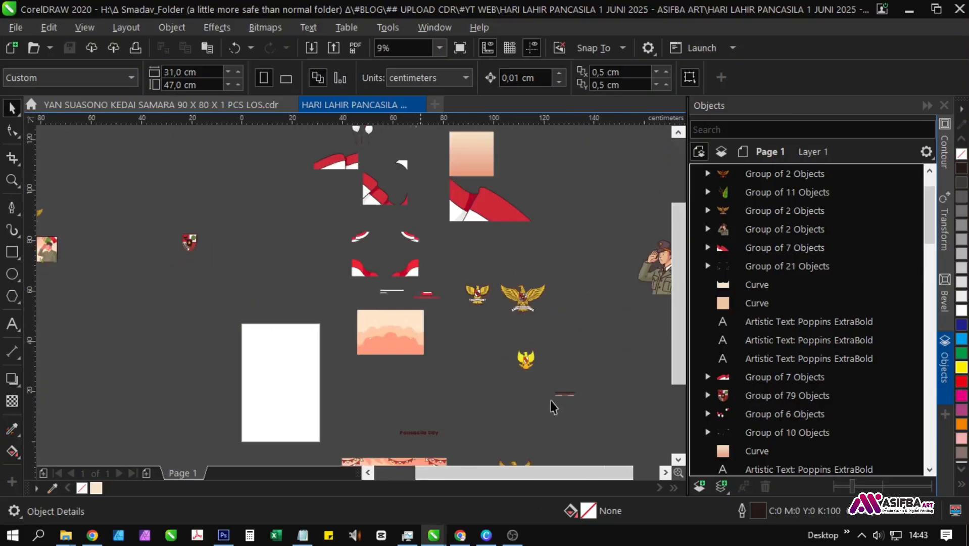
left_click_drag(306, 417, 330, 334)
scroll(255, 253, "up", 2)
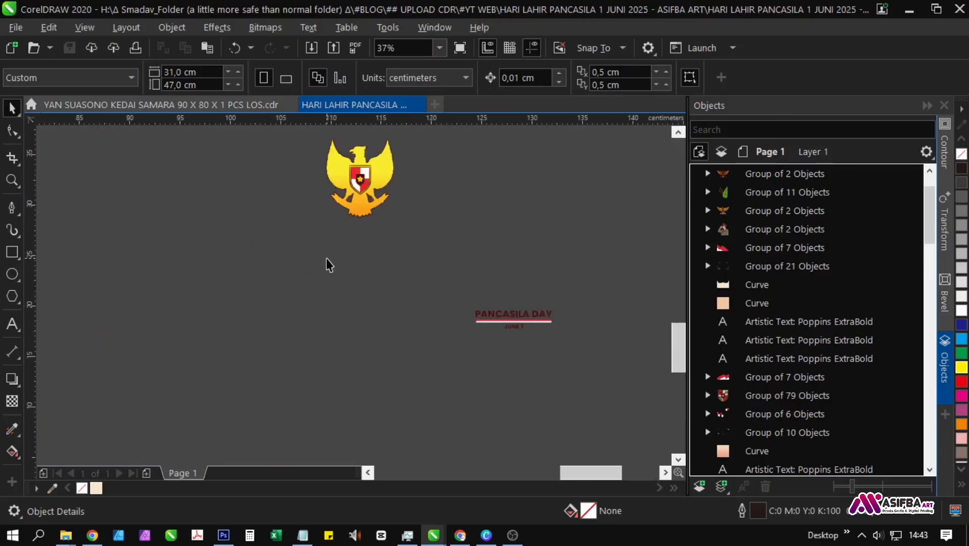
scroll(325, 258, "down", 2)
scroll(228, 300, "up", 3)
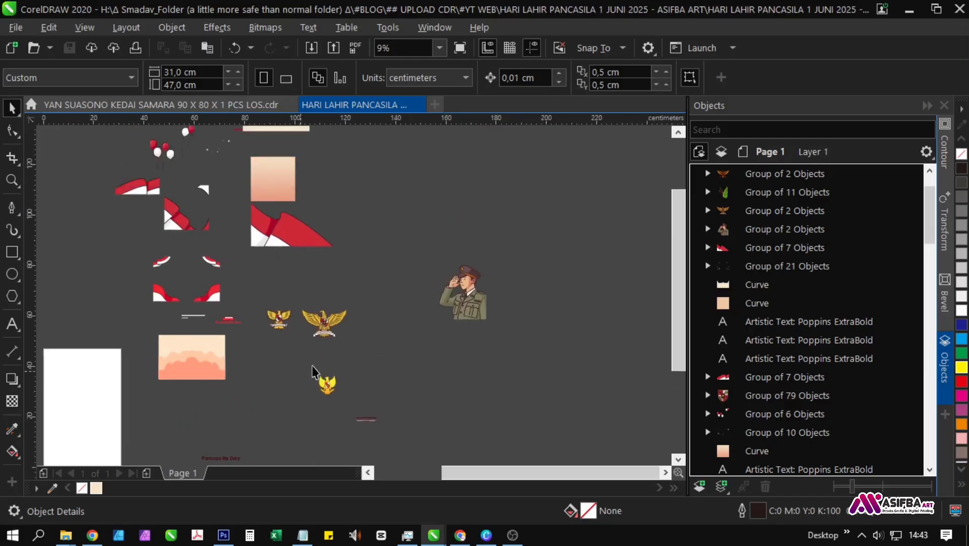
scroll(437, 294, "up", 1)
left_click_drag(197, 327, 523, 390)
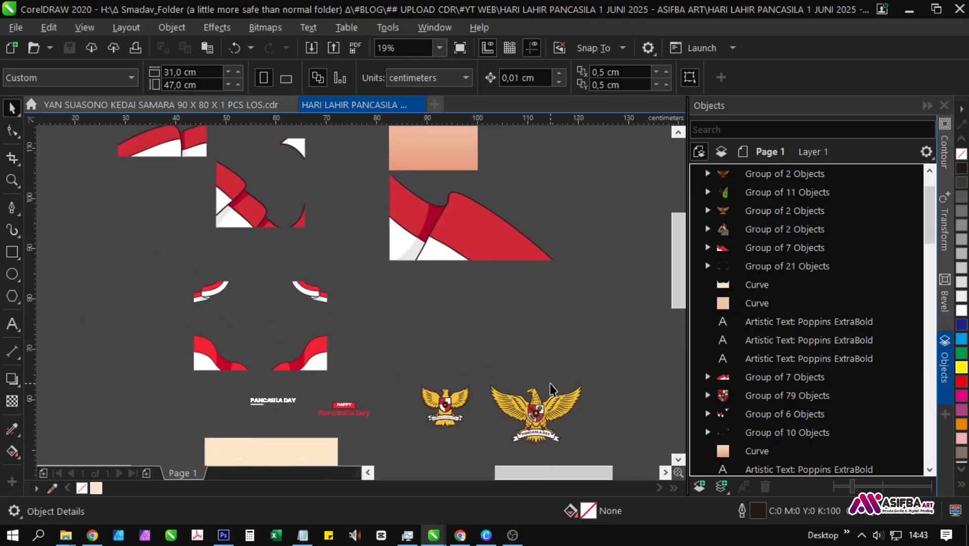
scroll(549, 383, "down", 1)
left_click_drag(139, 359, 422, 356)
scroll(307, 359, "up", 3)
left_click_drag(363, 271, 222, 372)
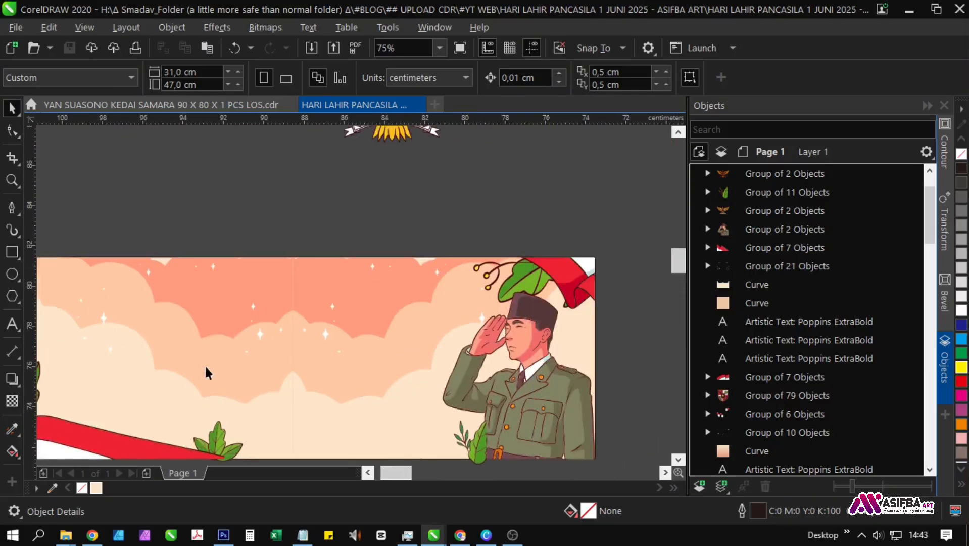
scroll(189, 342, "down", 1)
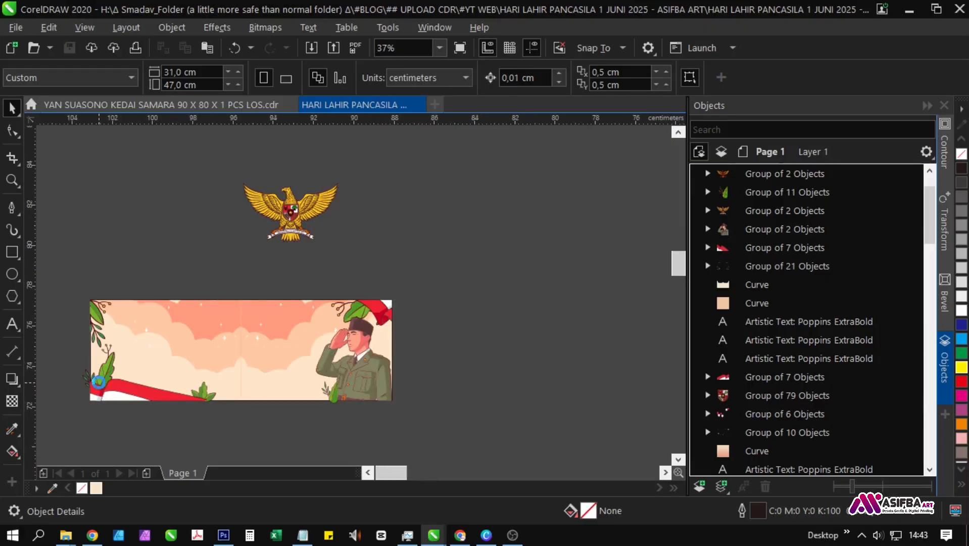
scroll(98, 381, "up", 1)
left_click_drag(221, 341, 225, 370)
left_click_drag(361, 378, 307, 311)
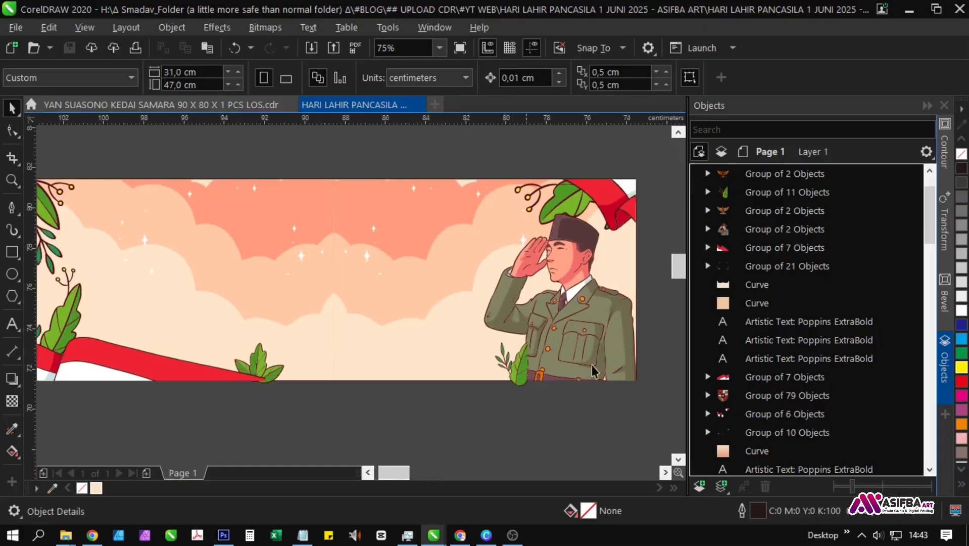
Step: PowerClip the flag and leaf decorations from the banner's left half inside the banner rectangle
left_click(518, 373)
scroll(519, 374, "down", 1)
left_click_drag(454, 429, 255, 337)
right_click(296, 313)
left_click(368, 297)
left_click(424, 319)
scroll(566, 402, "up", 2)
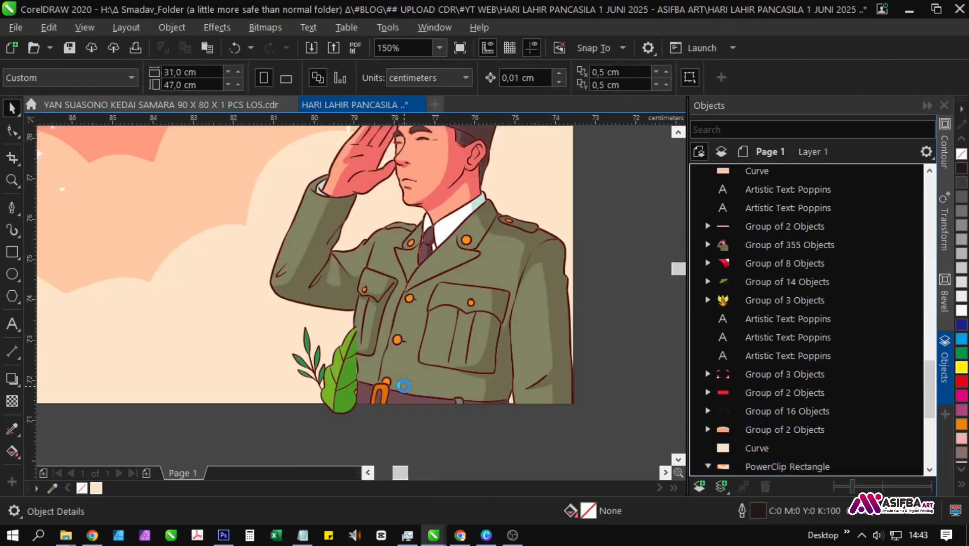
Step: Bring the saluting man in front of the leaves and PowerClip him with the adjoining flag and leaf decorations inside the banner rectangle
left_click(444, 364)
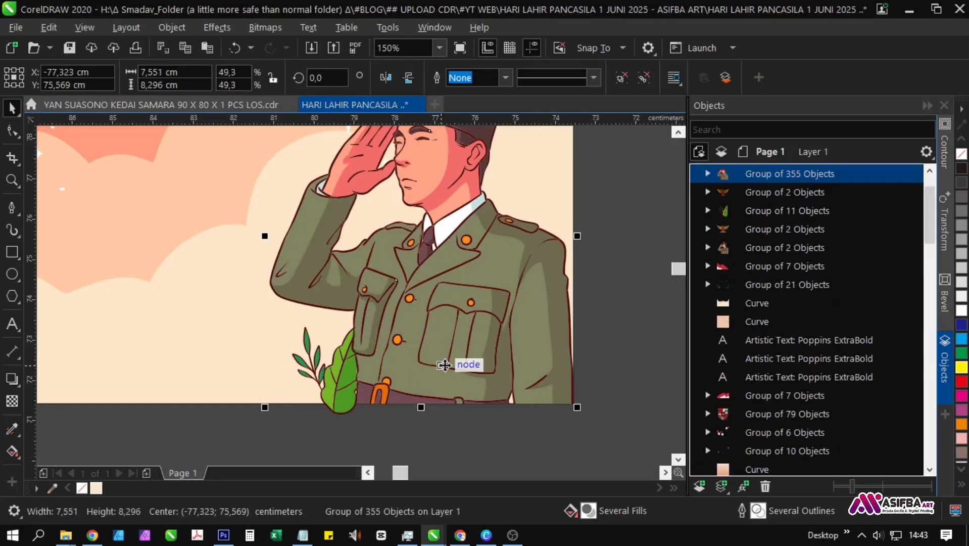
scroll(443, 364, "down", 2)
left_click_drag(522, 428, 372, 264)
right_click(442, 334)
left_click(499, 297)
left_click(466, 324)
left_click(513, 342)
Step: Check the clipped artwork across the banner and the size of its PowerClip rectangle
left_click_drag(370, 347, 376, 382)
scroll(253, 340, "up", 1)
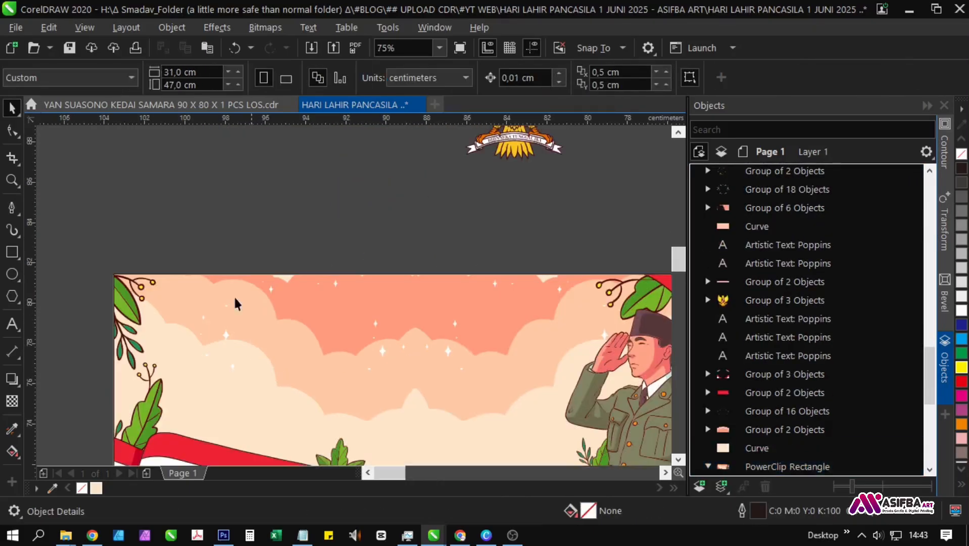
left_click_drag(404, 345, 352, 329)
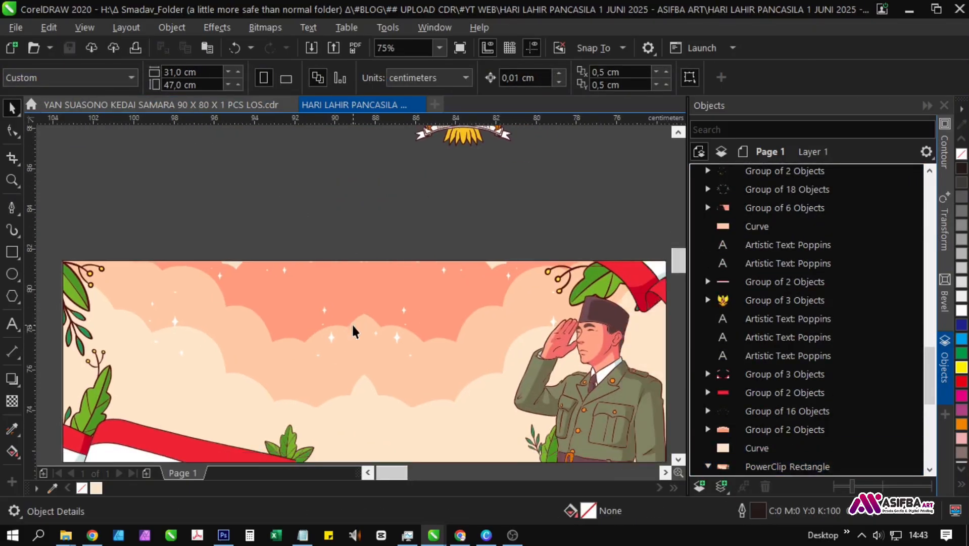
left_click(352, 326)
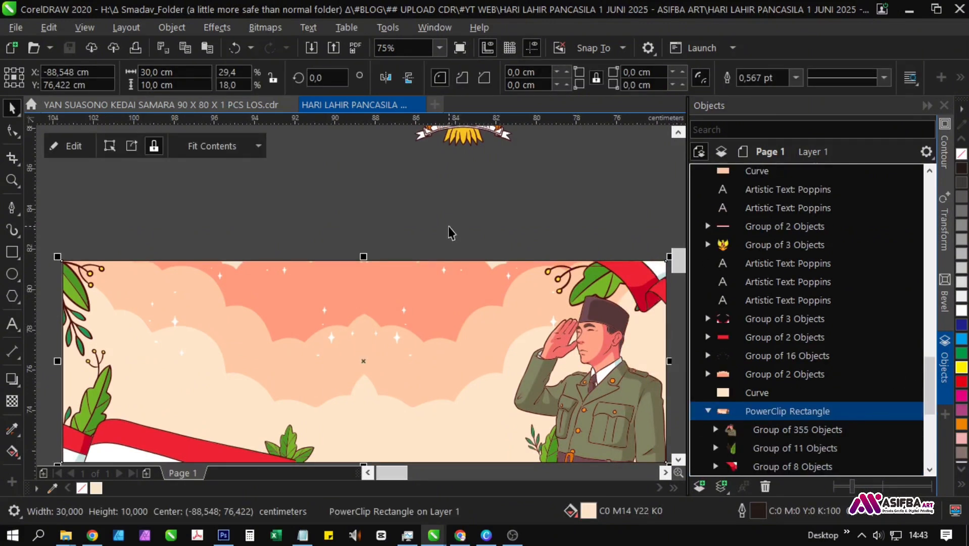
left_click(448, 226)
left_click_drag(212, 342, 230, 366)
Step: Copy "Peringatan" from the Notepad notes and place it as text near the banner's upper edge
left_click(301, 535)
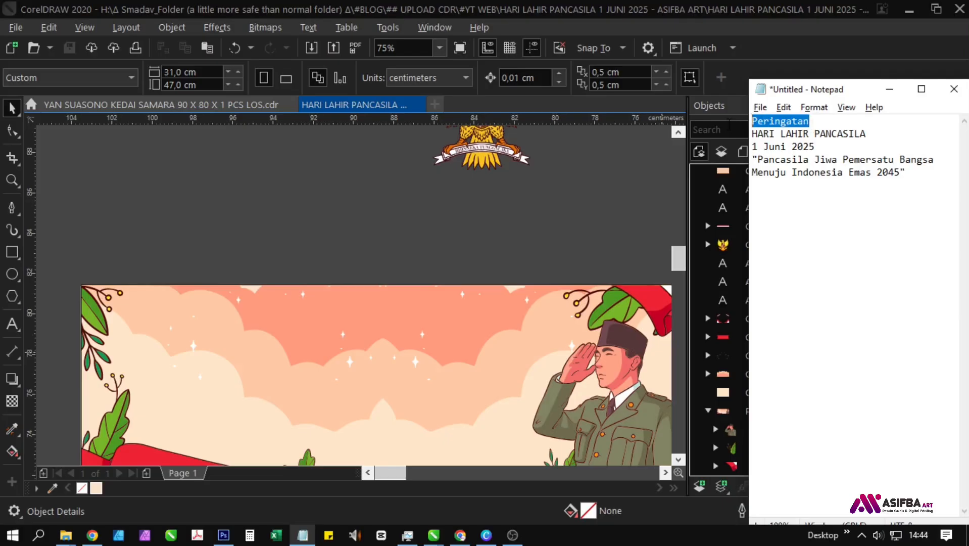
left_click(287, 204)
left_click(12, 323)
left_click(240, 309)
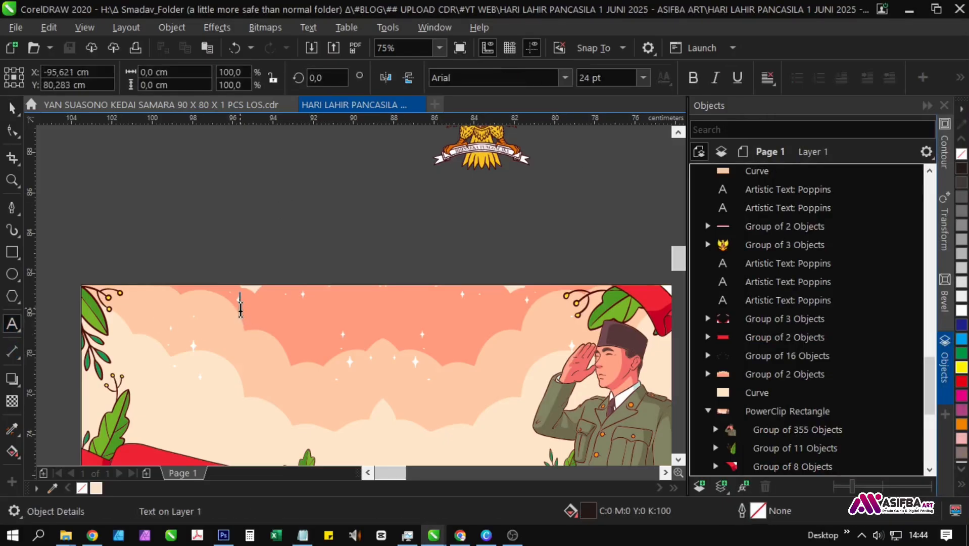
key("ctrl+v")
Step: Copy "HARI LAHIR PANCASILA" from Notepad and place it as a separate text line below Peringatan
key("alt+Tab")
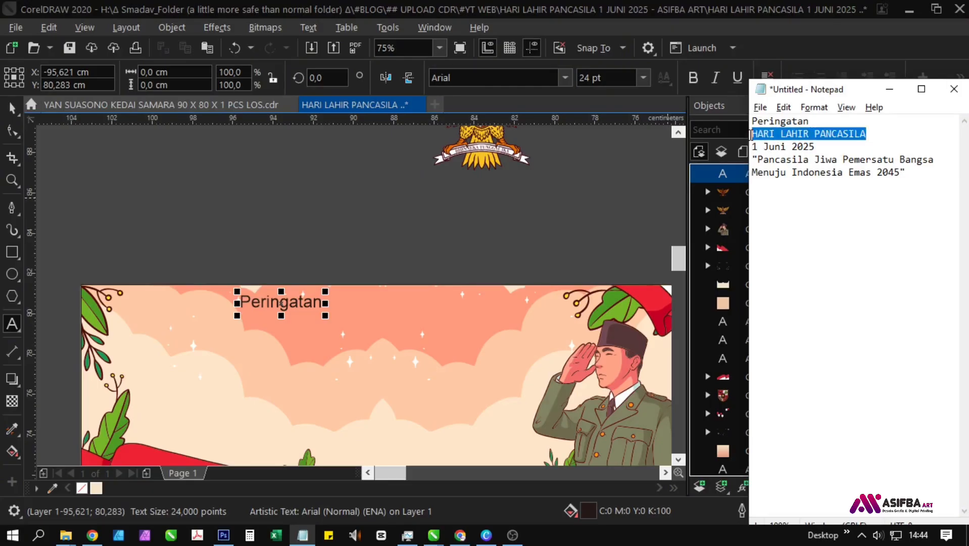
key("alt+Tab")
left_click_drag(282, 306, 282, 350)
type("HARI LAHIR PANCASILA")
Step: Copy "1 Juni 2025" from Notepad and enlarge the HARI LAHIR PANCASILA heading to about 37.2 pt
key("alt+Tab")
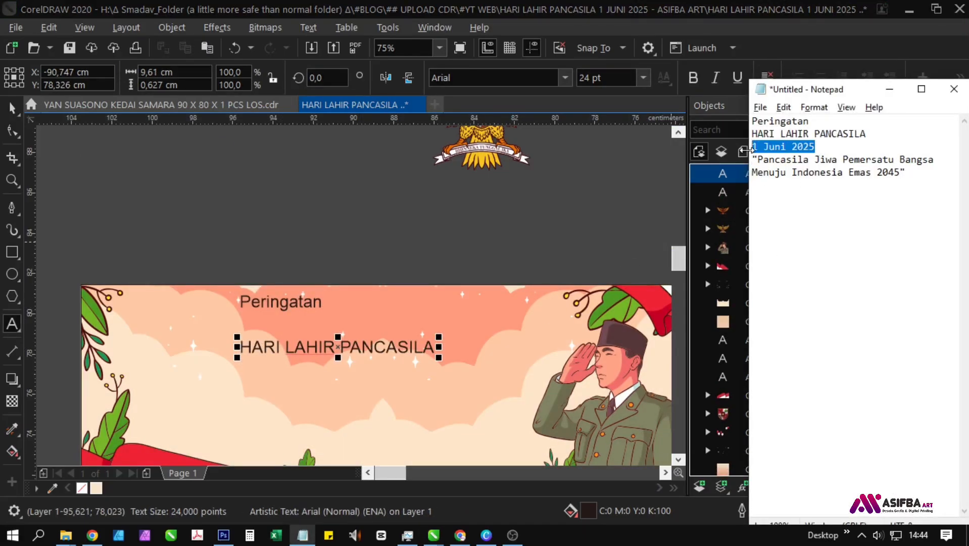
key("alt+Tab")
left_click(10, 107)
left_click_drag(389, 349, 460, 413)
Step: Set the HARI LAHIR PANCASILA heading's font to Impact
left_click(477, 77)
type("Impact")
key("Return")
Step: Browse the installed fonts and set the HARI LAHIR PANCASILA heading in Objective Black
left_click(565, 79)
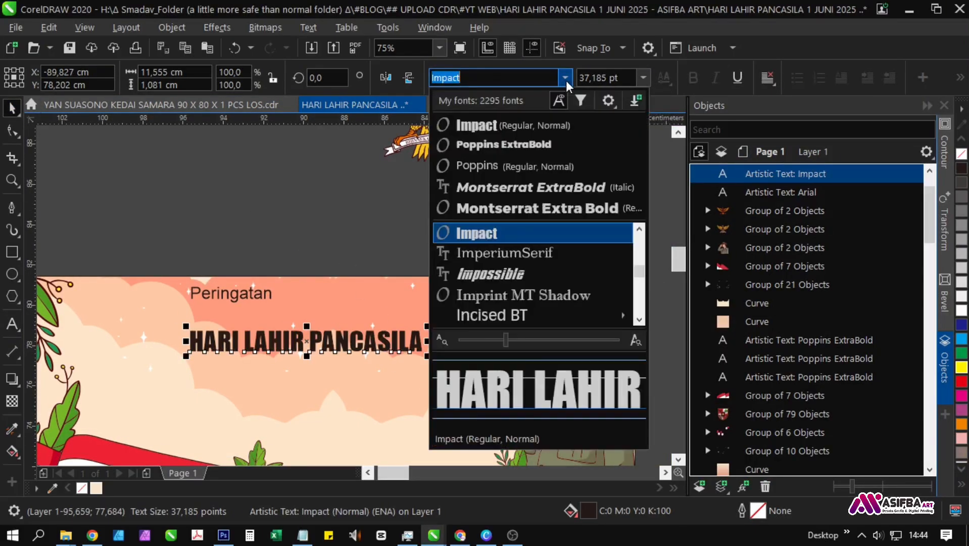
scroll(641, 324, "down", 6)
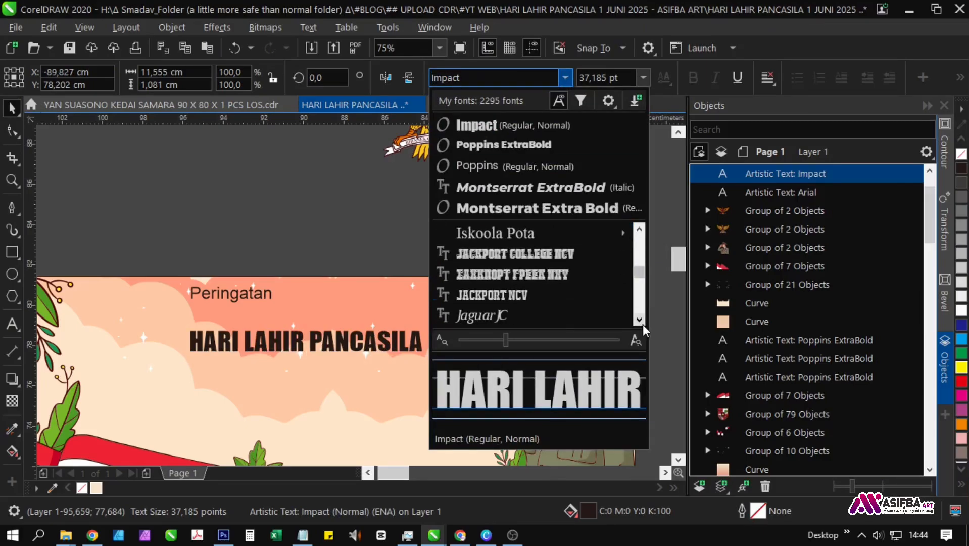
scroll(643, 324, "down", 5)
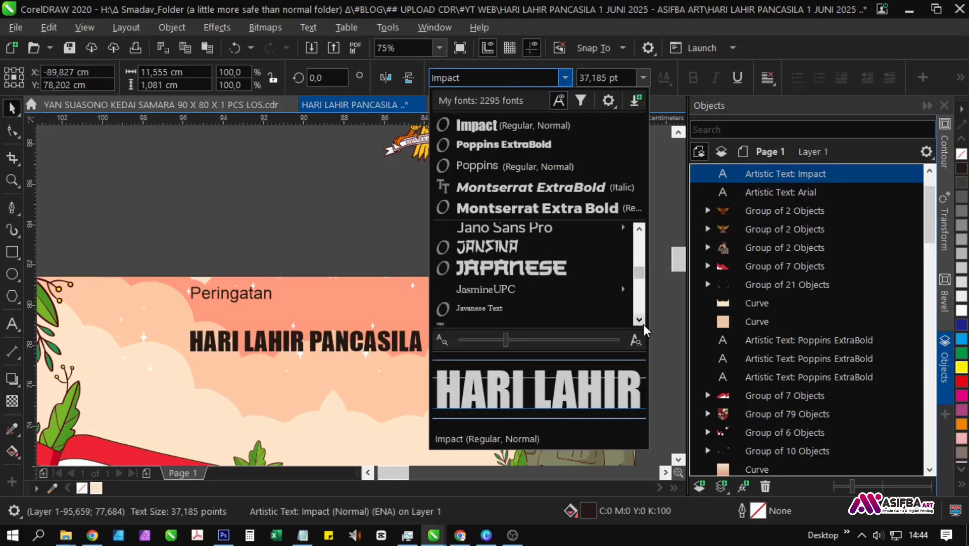
scroll(644, 324, "down", 6)
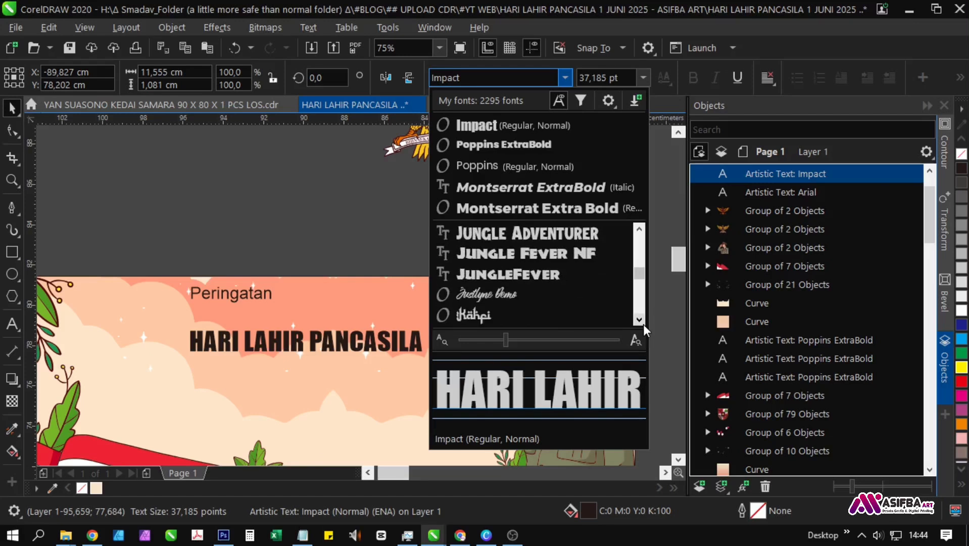
scroll(643, 324, "down", 2)
scroll(644, 324, "down", 2)
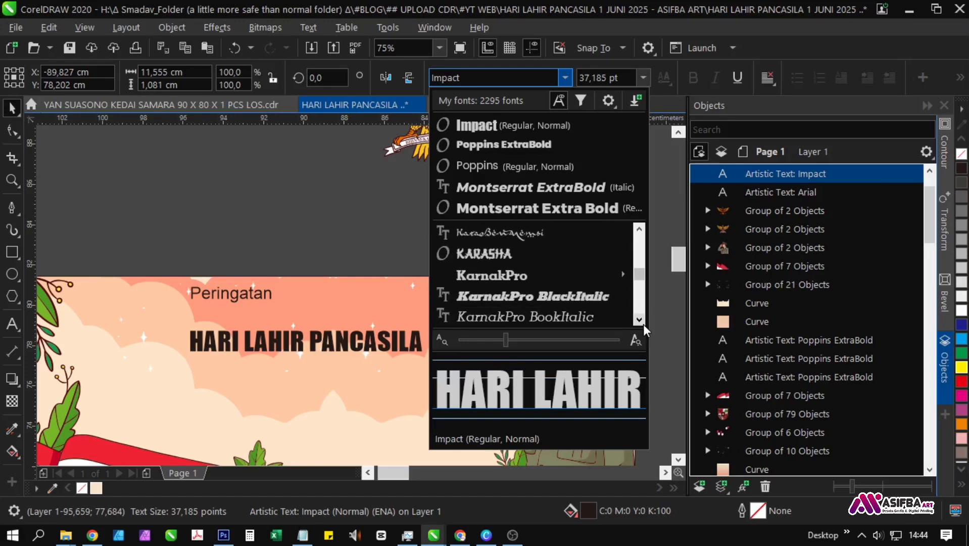
left_click(336, 240)
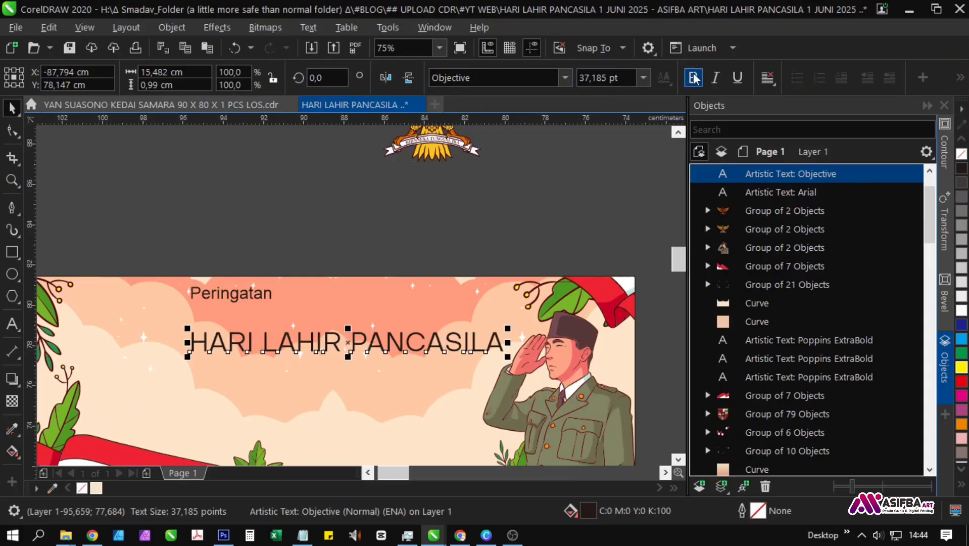
left_click(693, 77)
left_click(565, 77)
mouse_move(571, 231)
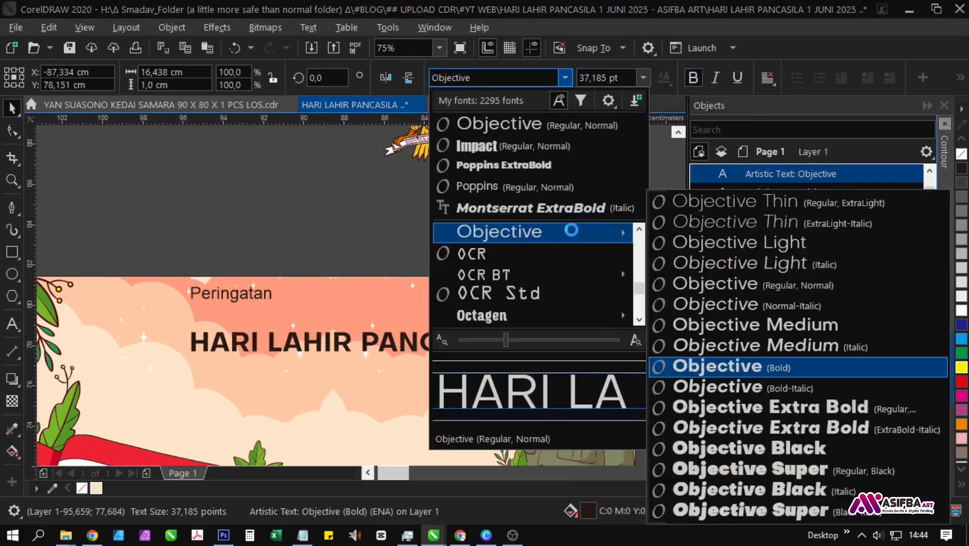
left_click(748, 447)
Step: Tighten the heading's letter spacing until the line is about 14.6 cm wide
left_click_drag(541, 348, 487, 348)
scroll(267, 366, "up", 2)
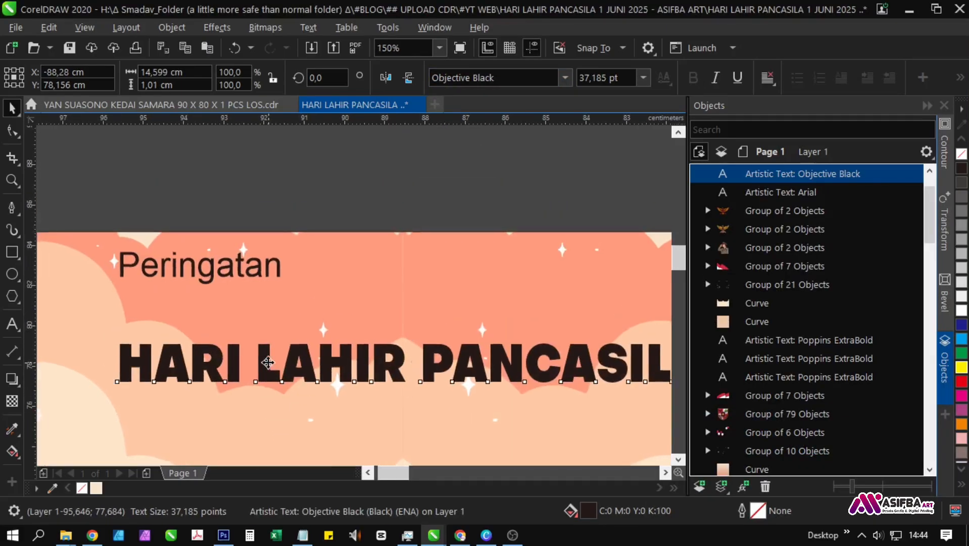
scroll(268, 365, "down", 2)
Step: Duplicate the heading directly below itself and replace the copy's text with "1 Juni 2025" from the Notepad notes
left_click(314, 253)
left_click(249, 318)
left_click(280, 295)
left_click_drag(279, 296, 280, 337)
key("alt+Tab")
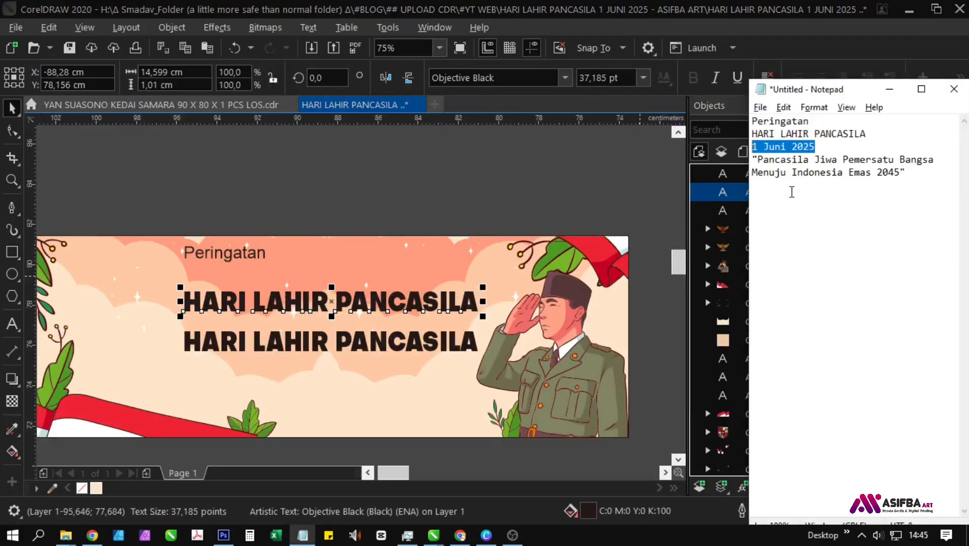
key("alt+Tab")
key("F8")
left_click(307, 349)
type("1 Juni 2025")
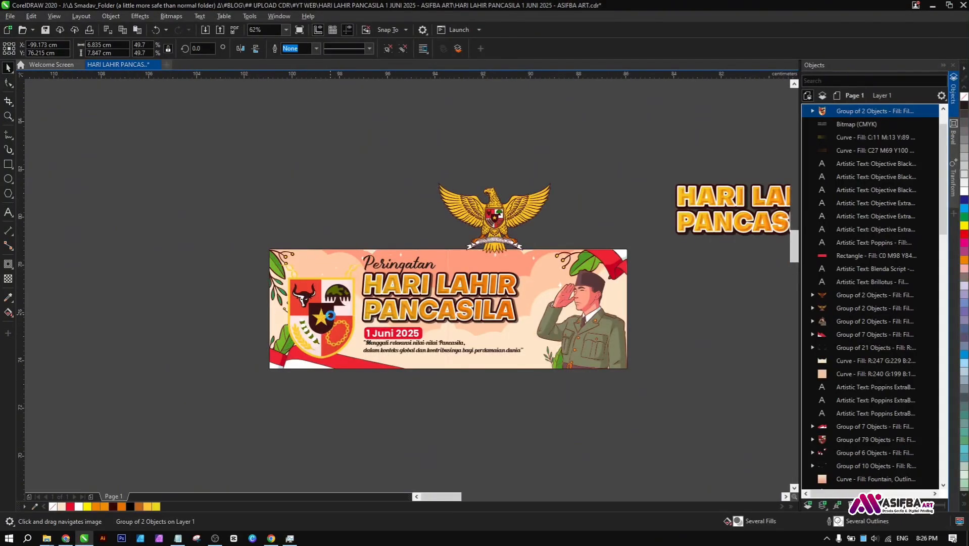
Step: Shrink the Pancasila shield to about 4.9 × 5.7 cm and align its top with the banner's top edge
scroll(387, 432, "up", 2)
left_click_drag(396, 404, 353, 354)
left_click(358, 367, "shift")
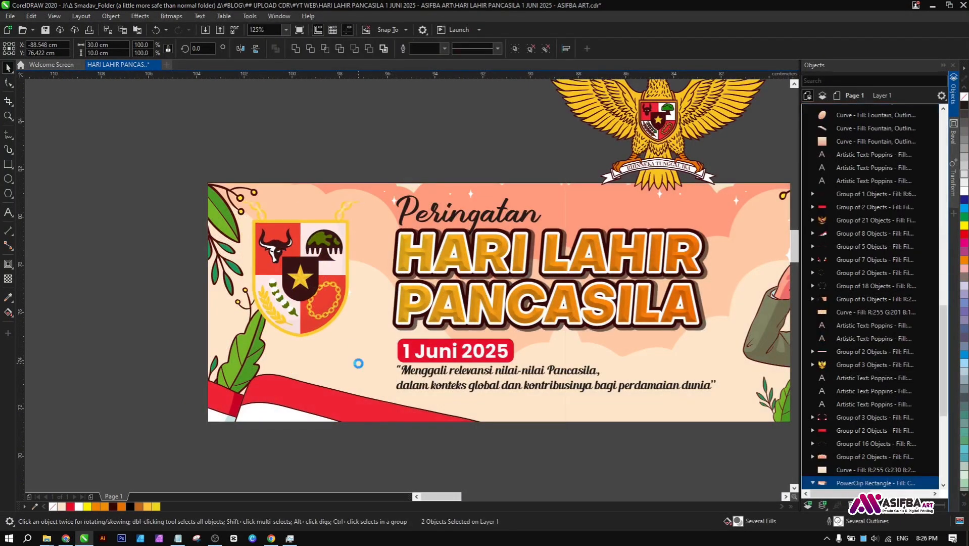
left_click(323, 239)
Step: Enlarge the Pancasila shield to about 6.1 × 7.0 cm, keeping it against the banner's top edge
scroll(345, 306, "up", 2)
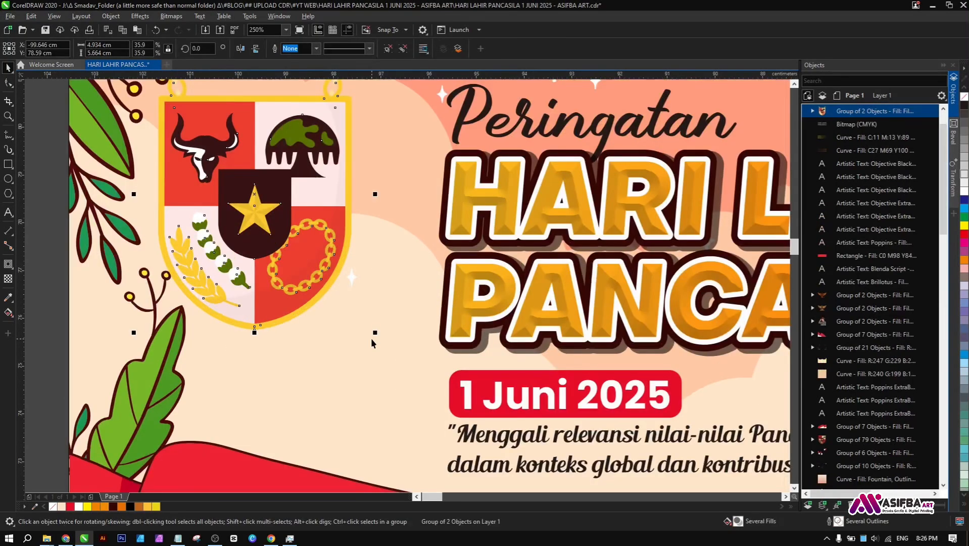
left_click_drag(375, 333, 341, 352)
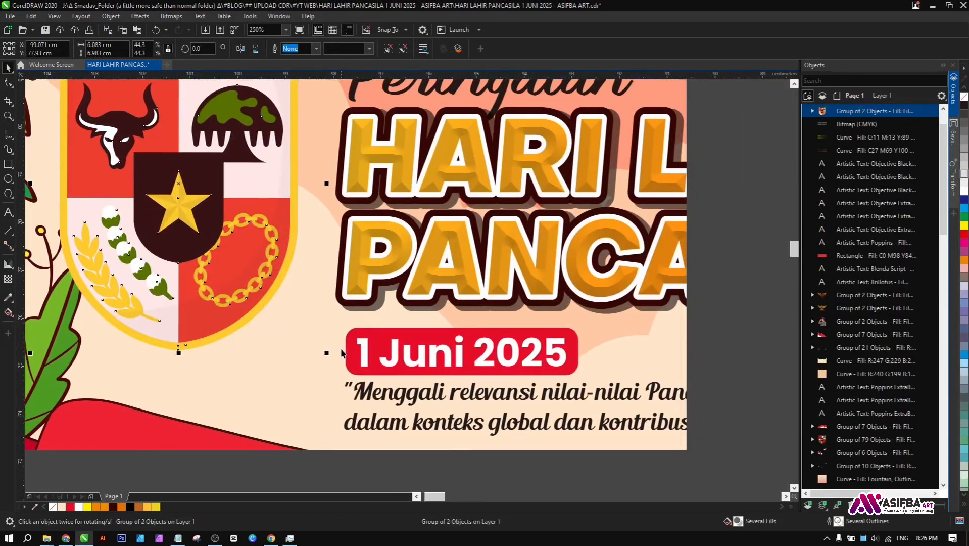
scroll(341, 353, "down", 1)
left_click_drag(431, 457, 347, 408)
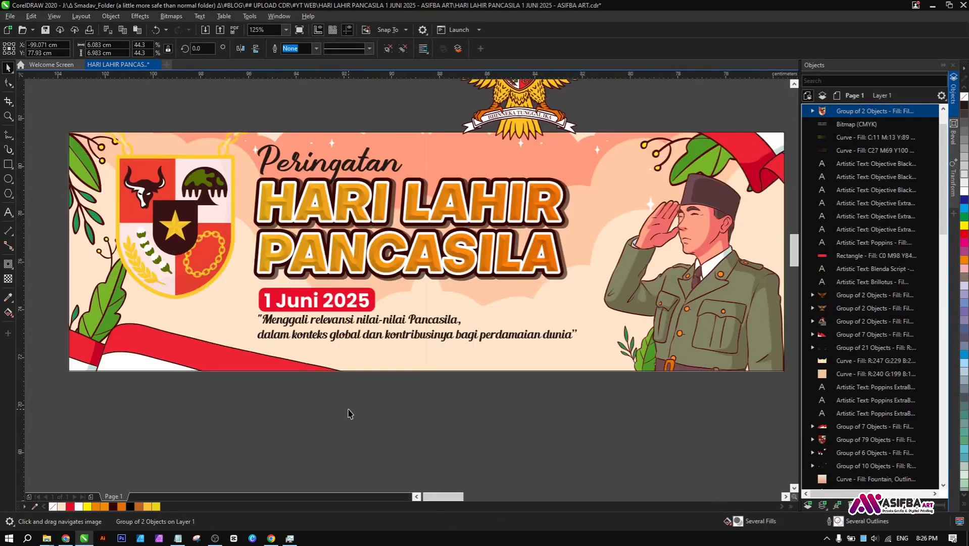
left_click(348, 408)
Step: Sample the dark brown of the leaf outline with the Color Eyedropper and apply it to the shield's outer border
scroll(98, 347, "up", 2)
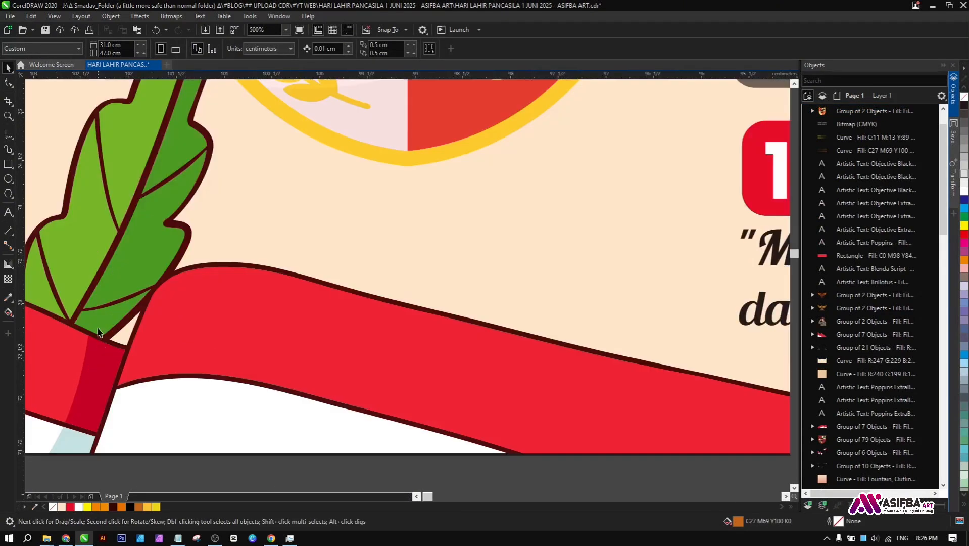
left_click_drag(112, 366, 178, 437)
key("i")
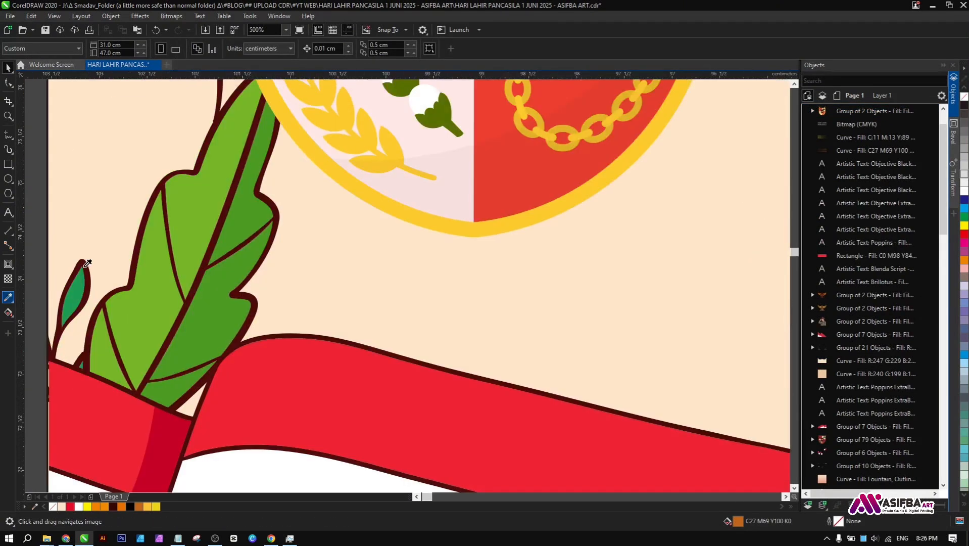
left_click(84, 266)
left_click(399, 210)
left_click_drag(424, 294, 392, 390)
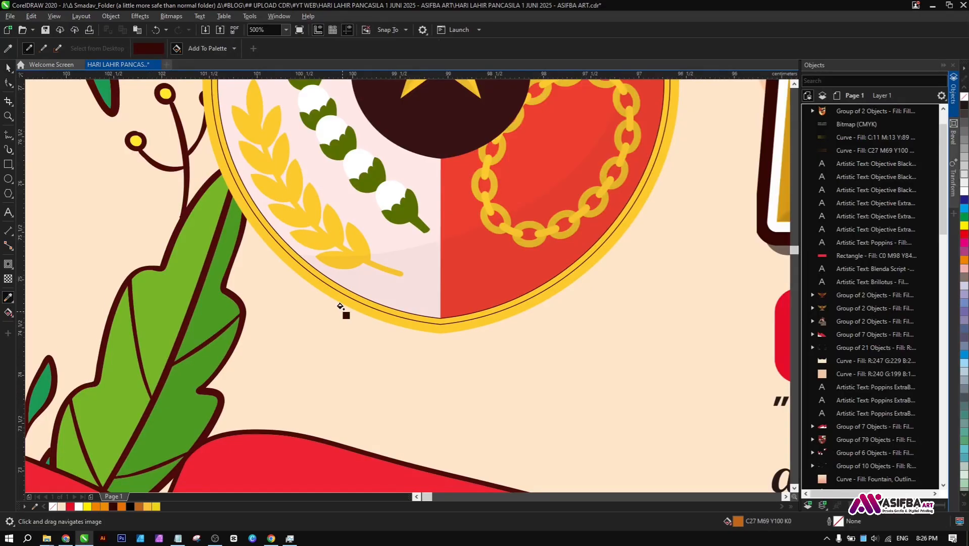
left_click_drag(337, 298, 327, 396)
key("ctrl+z")
scroll(330, 397, "up", 1)
left_click(330, 396)
scroll(330, 396, "down", 3)
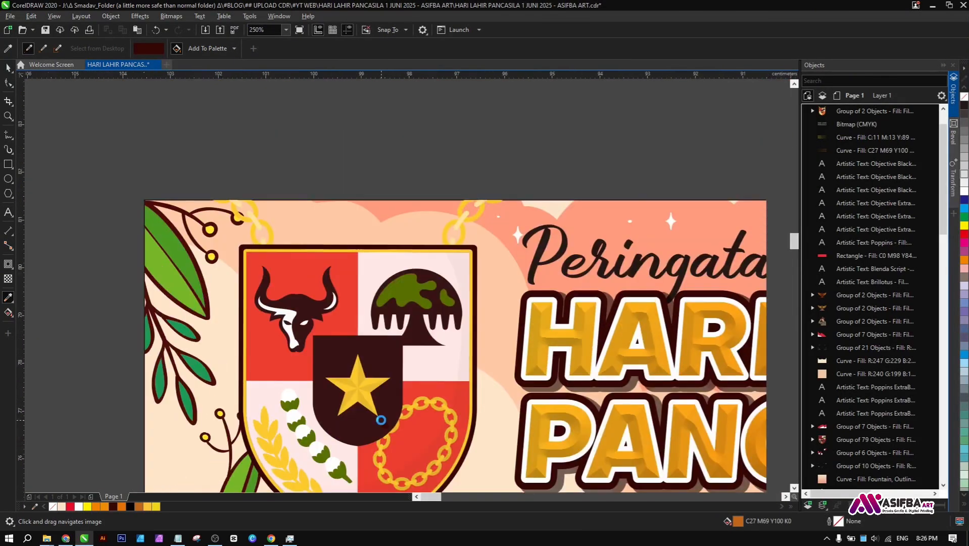
Step: Fill the shield's inner gold border with the sampled dark brown
left_click_drag(377, 447, 373, 348)
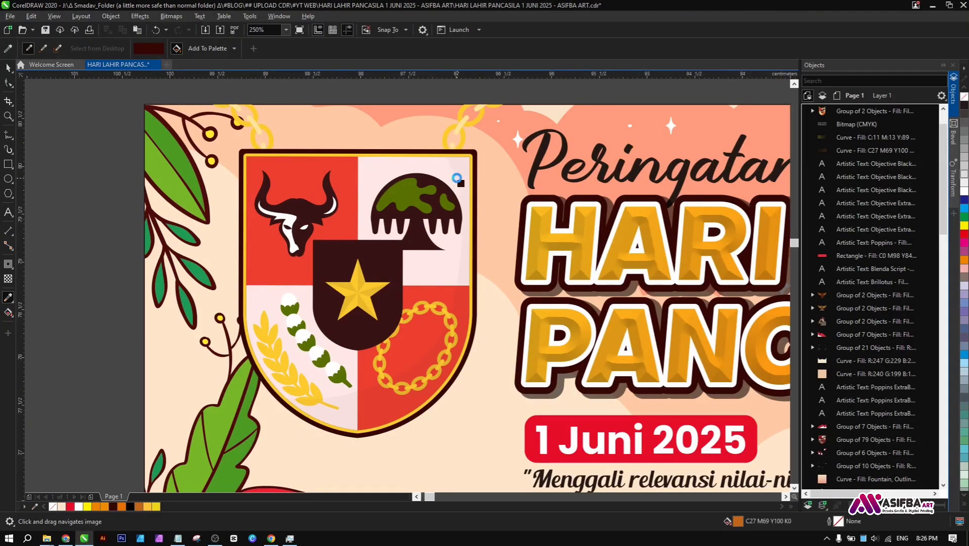
scroll(457, 178, "up", 2)
scroll(488, 231, "down", 2)
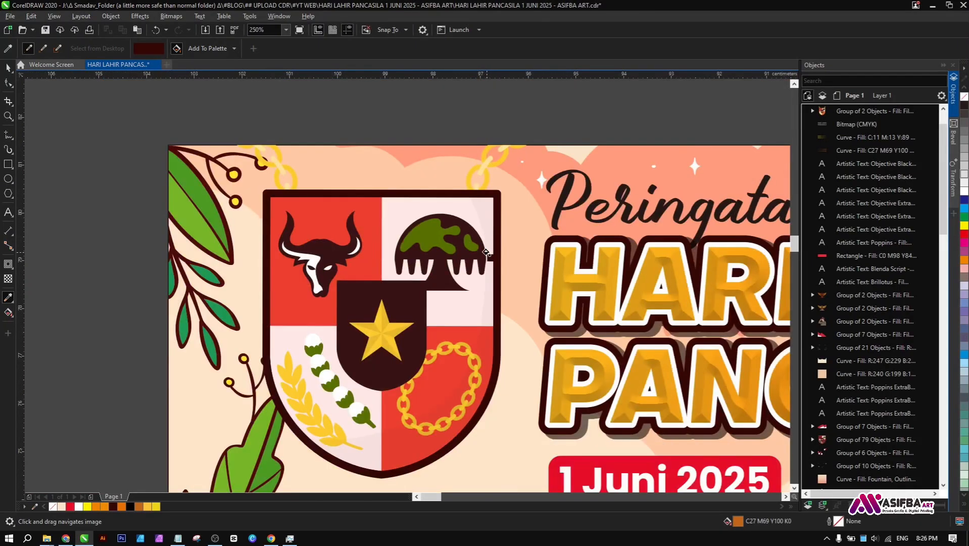
Step: Recolour the gold oval rings of both hanging chains with the sampled dark brown
scroll(479, 252, "up", 3)
left_click(462, 343)
left_click(628, 225)
scroll(621, 186, "down", 2)
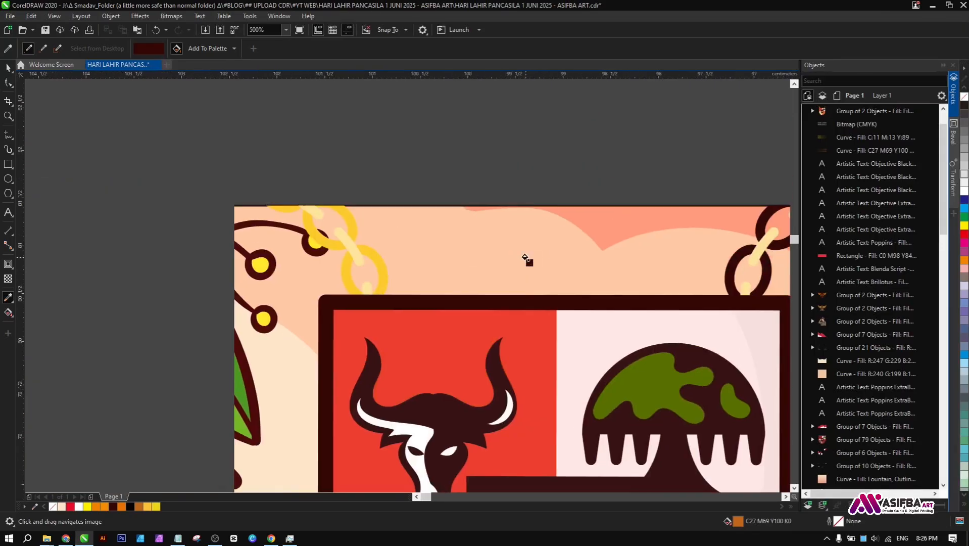
scroll(368, 259, "up", 1)
left_click(368, 260)
left_click(279, 173)
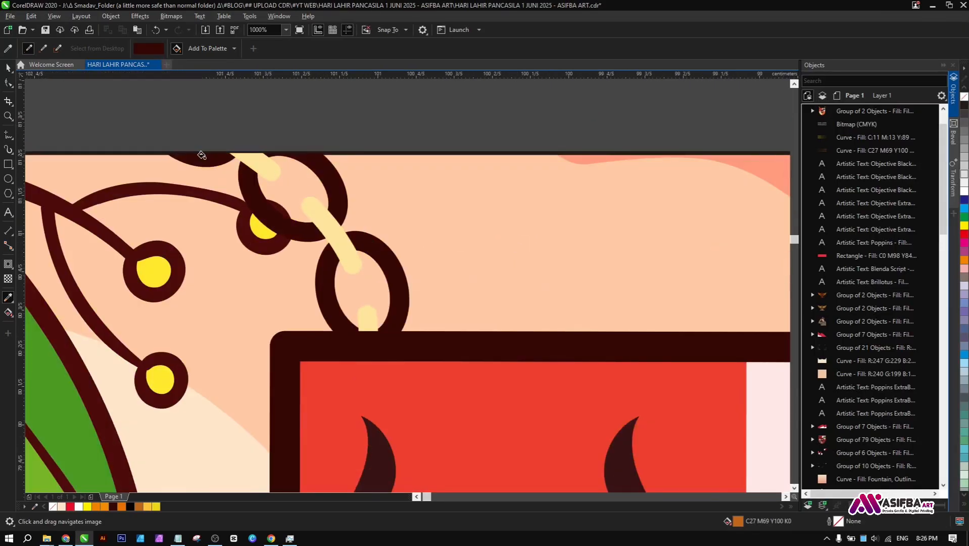
scroll(202, 155, "down", 2)
Step: Try filling the cream connecting link of the shield's right-hand chain with dark brown
left_click_drag(448, 284, 257, 214)
left_click_drag(581, 300, 327, 255)
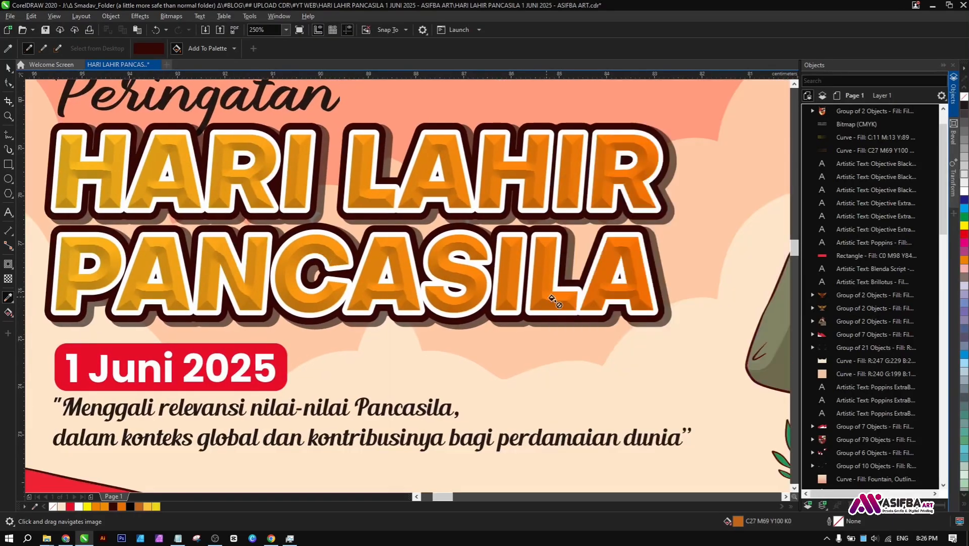
left_click_drag(692, 329, 306, 313)
scroll(447, 373, "up", 3)
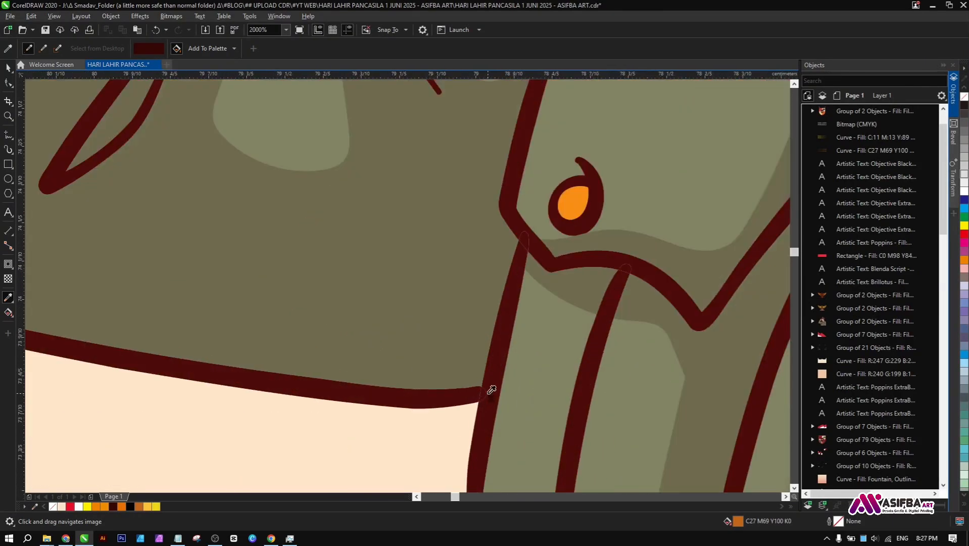
scroll(491, 393, "down", 3)
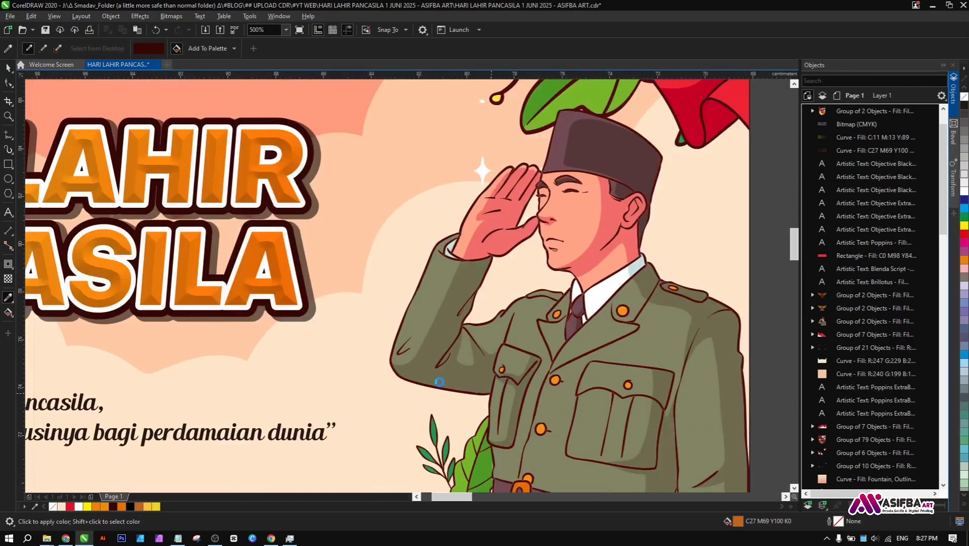
left_click_drag(255, 356, 595, 447)
scroll(432, 328, "up", 2)
scroll(364, 260, "up", 1)
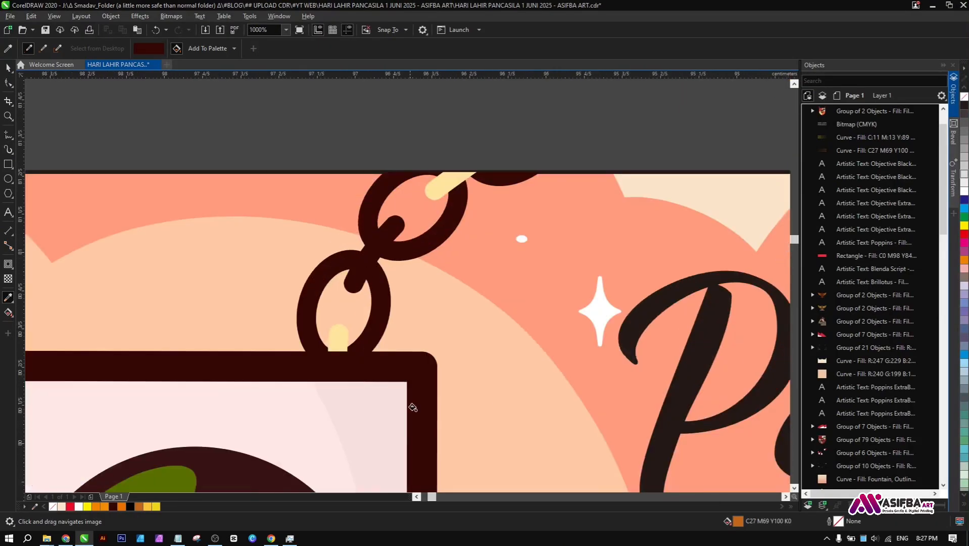
Step: Sample the orange of the eagle's claw and undo the dark brown fill on the right-hand chain's connecting link
scroll(398, 399, "down", 1)
left_click_drag(373, 387, 287, 312)
scroll(284, 308, "down", 1)
left_click_drag(643, 360, 246, 354)
scroll(348, 152, "up", 2)
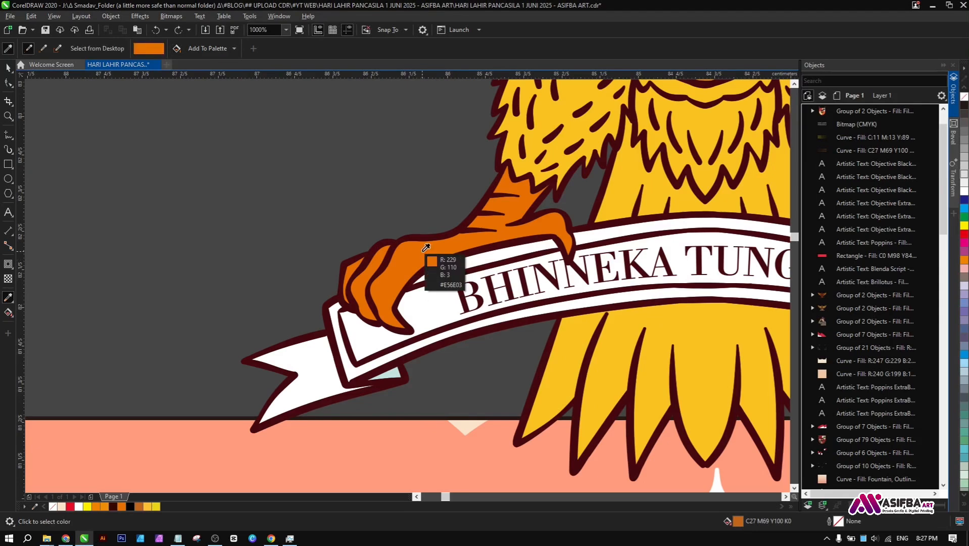
scroll(422, 251, "down", 1)
left_click_drag(308, 303, 729, 230)
left_click_drag(192, 347, 720, 309)
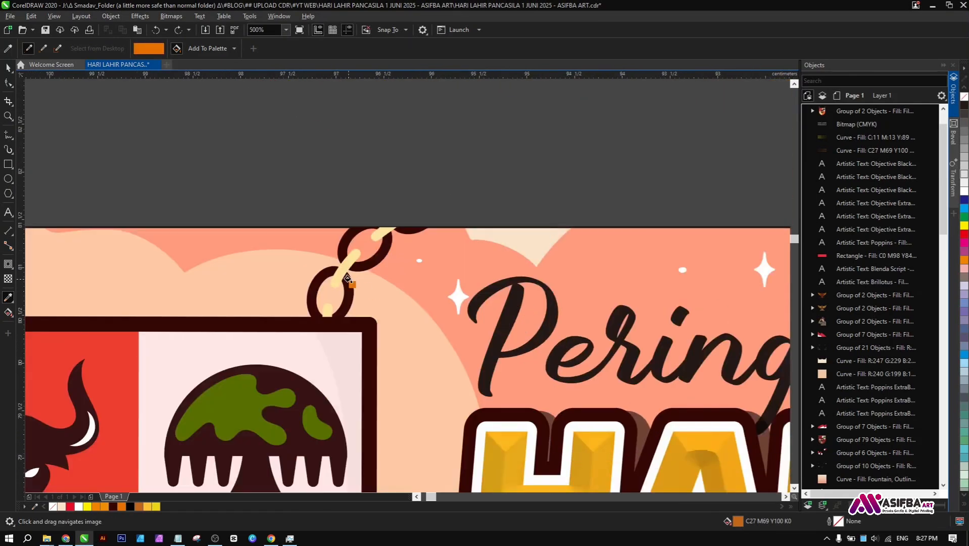
Step: Sample the near-black of the Peringatan text and apply it to the right-hand chain's connecting link
scroll(316, 295, "down", 1)
scroll(389, 314, "up", 1)
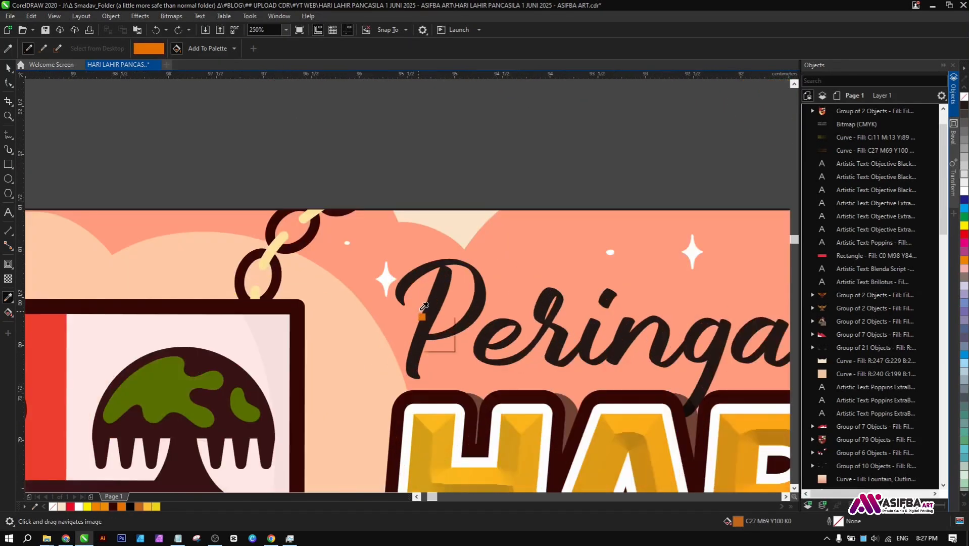
left_click(431, 309)
scroll(260, 247, "up", 1)
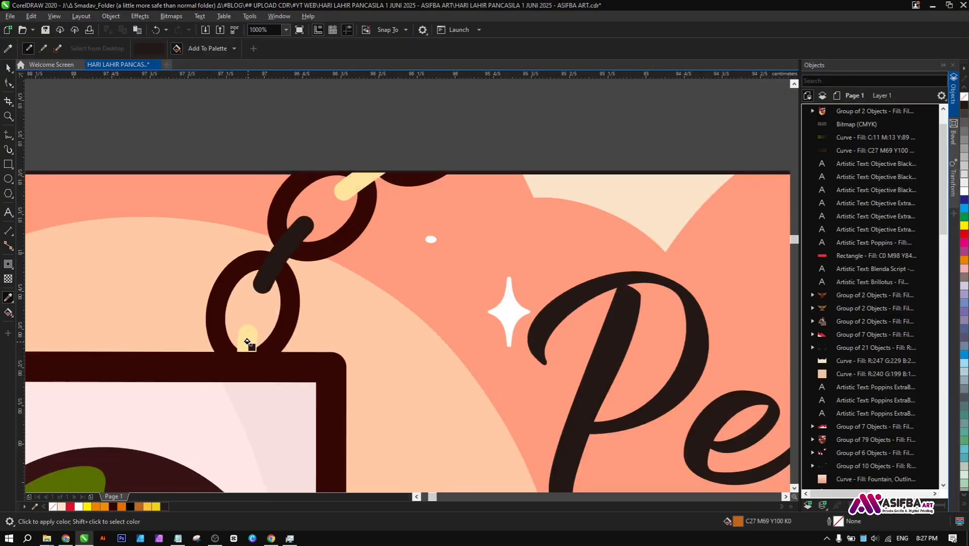
Step: Fill the remaining cream connecting links of the left-hand chain with the same near-black colour
left_click_drag(251, 288, 405, 289)
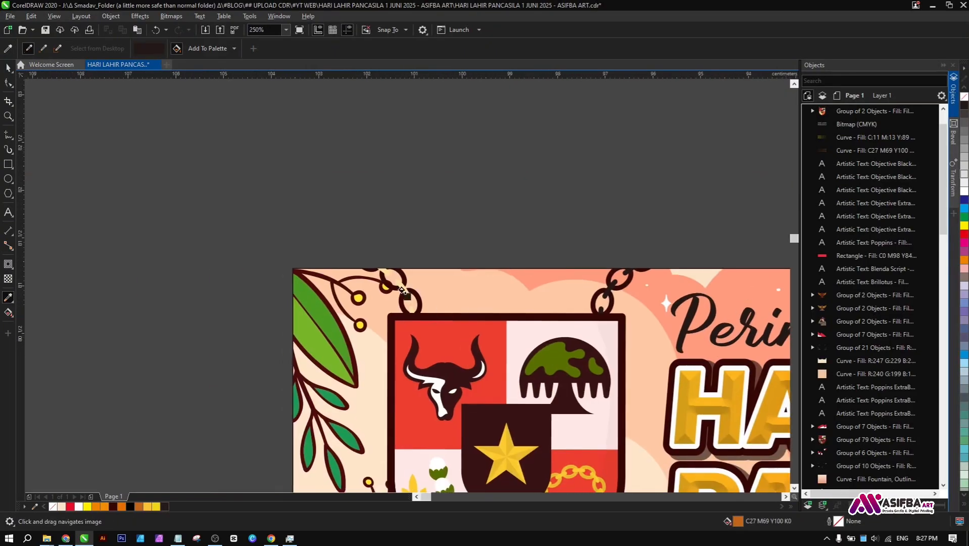
scroll(405, 289, "up", 2)
left_click(407, 286)
left_click(329, 217)
left_click(438, 364)
scroll(217, 250, "down", 3)
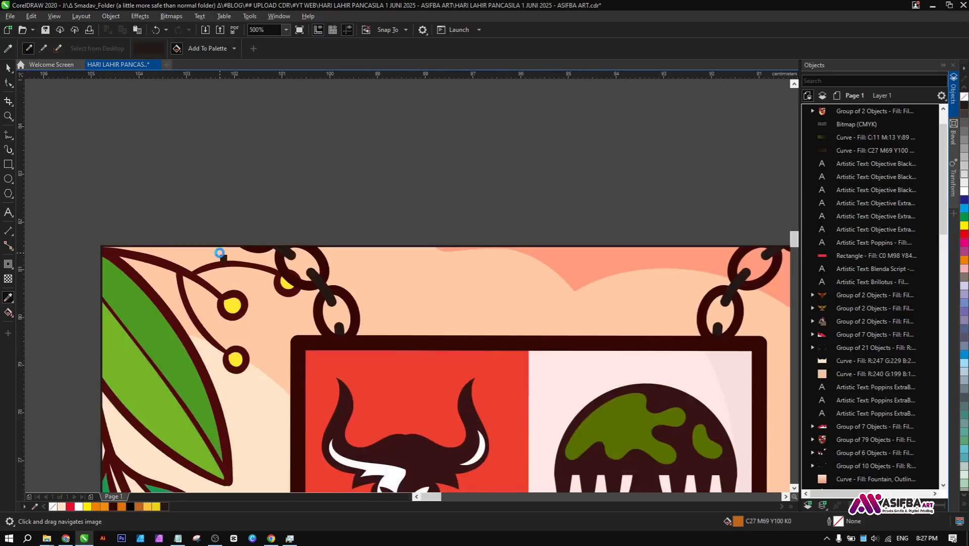
key("space")
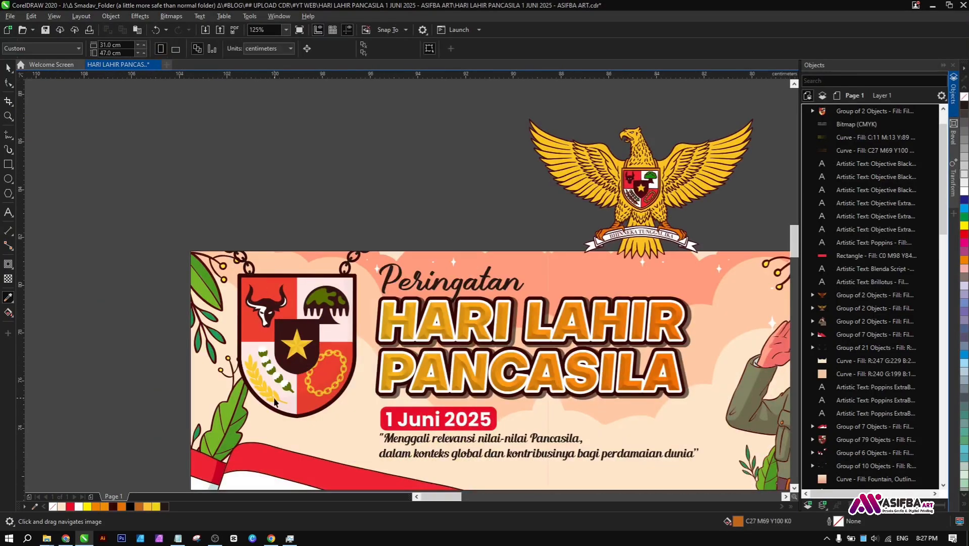
Step: Open the banner's PowerClip contents and scale the top-left leaf cluster to about 1.8 × 4.0 cm
left_click_drag(236, 355, 299, 355)
left_click(261, 300)
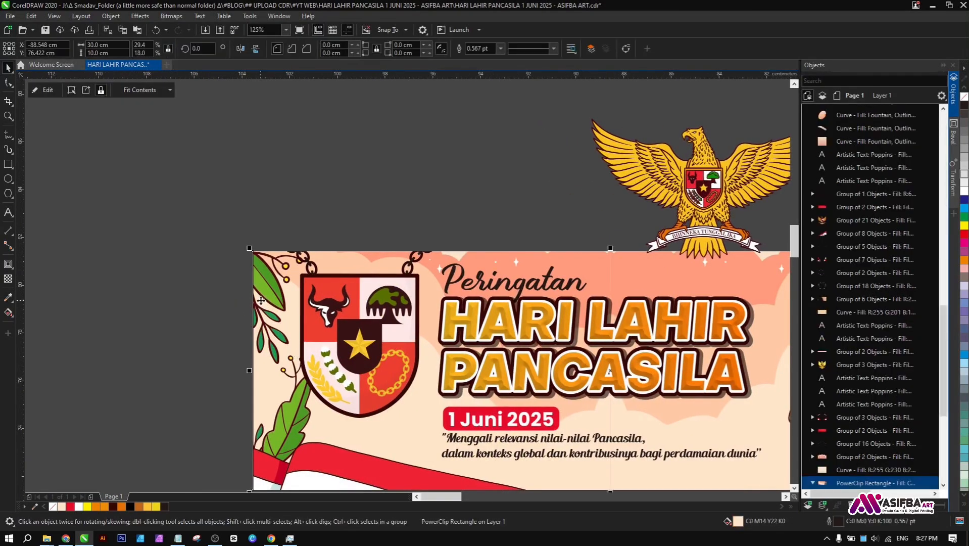
left_click(44, 90)
left_click(298, 351)
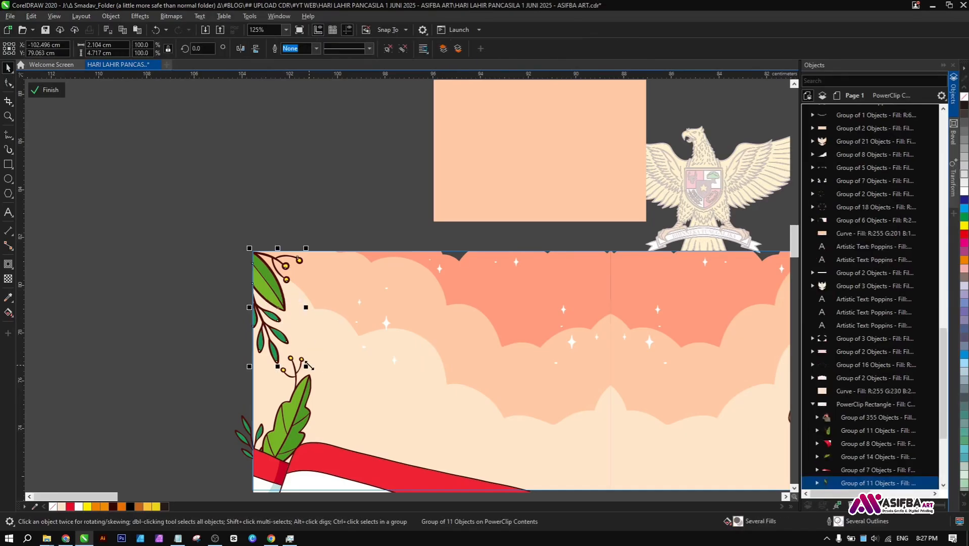
left_click_drag(301, 351, 296, 344)
Step: Shift the bottom-left leaf cluster slightly down behind the flag ribbon and finish editing the PowerClip
left_click(295, 418)
left_click_drag(295, 418, 345, 343)
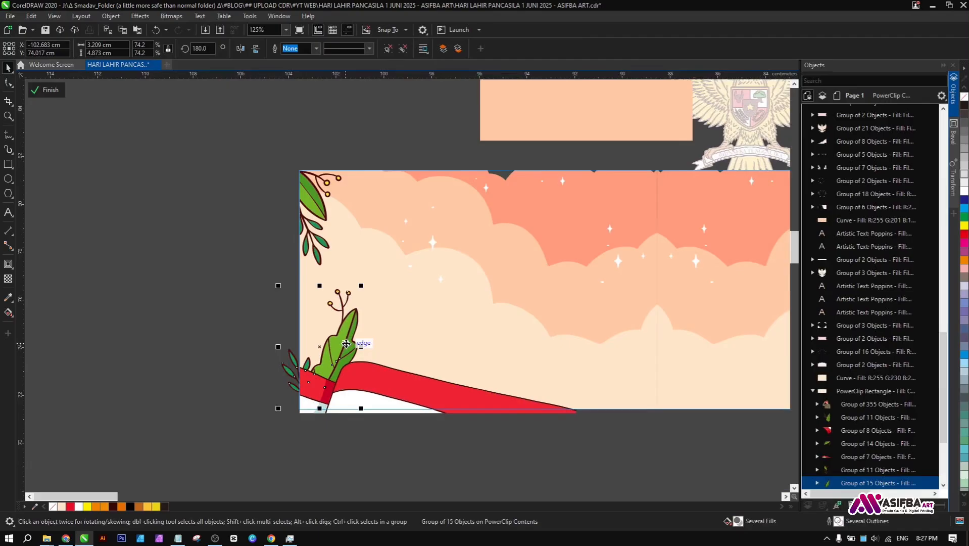
left_click(201, 258)
left_click(51, 90)
Step: Enlarge the Pancasila shield slightly from its bottom-left corner
left_click(191, 234)
left_click(440, 285)
left_click_drag(330, 340, 321, 350)
left_click(255, 346)
Step: Reopen the banner's PowerClip contents and raise the top-left leaf cluster by about 1.2 cm
left_click(317, 326)
left_click(46, 90)
left_click(315, 212)
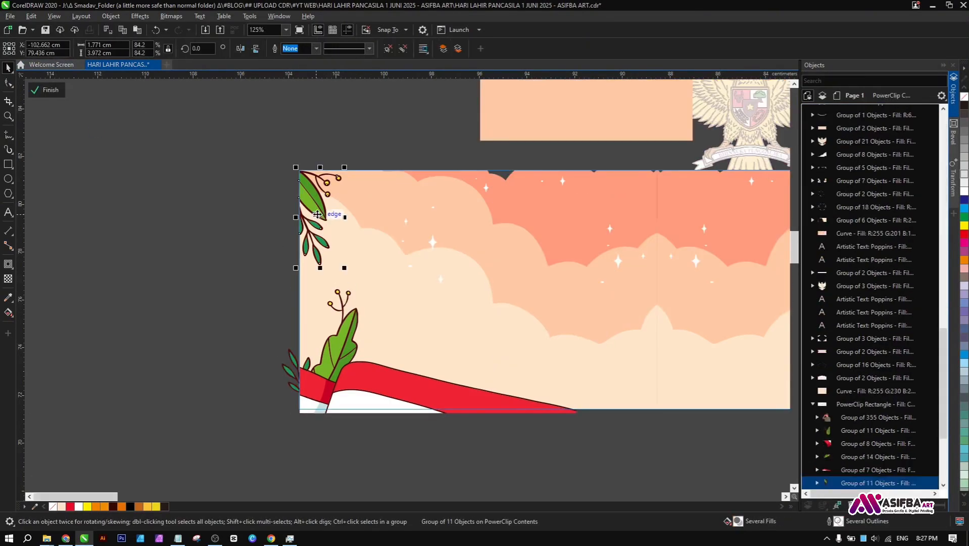
scroll(316, 213, "down", 2)
scroll(248, 204, "up", 1)
left_click_drag(248, 204, 245, 174)
scroll(246, 178, "up", 1)
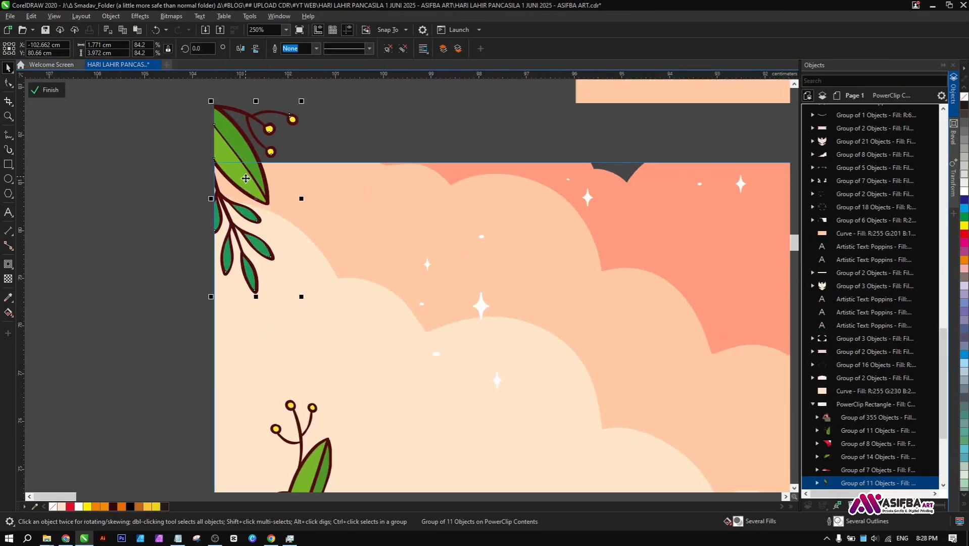
scroll(260, 194, "down", 1)
Step: Move the bottom-left leaf cluster about 0.3 cm to the left and finish editing the PowerClip
left_click(275, 341)
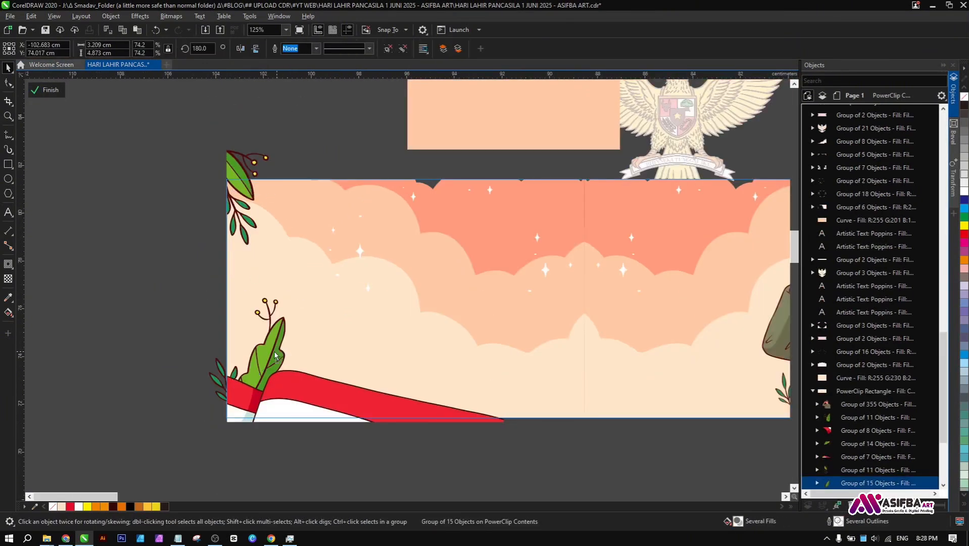
scroll(262, 363, "up", 1)
left_click_drag(260, 367, 276, 369)
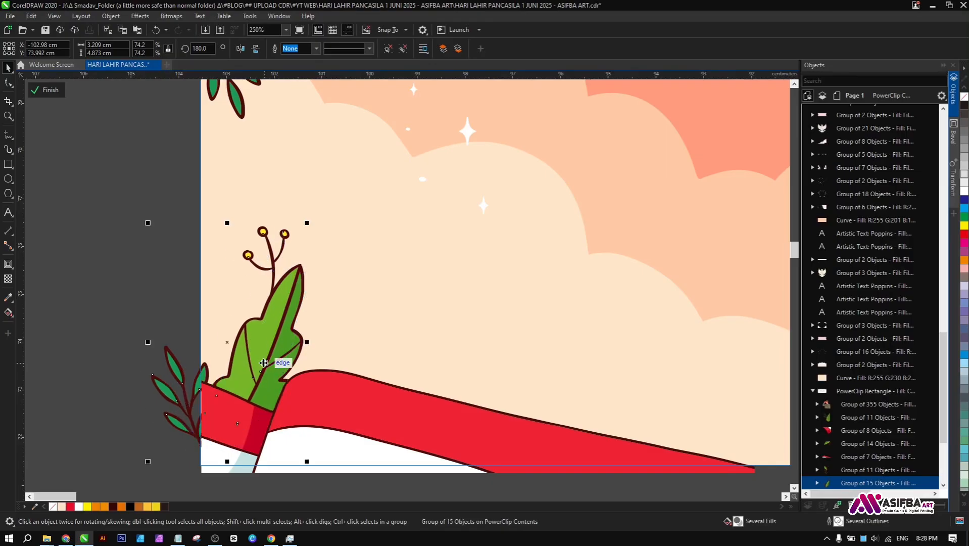
scroll(268, 364, "down", 1)
left_click(50, 90)
Step: Enlarge the Pancasila shield to about 6.8 × 7.9 cm, extending it toward the banner's lower left
left_click(303, 263)
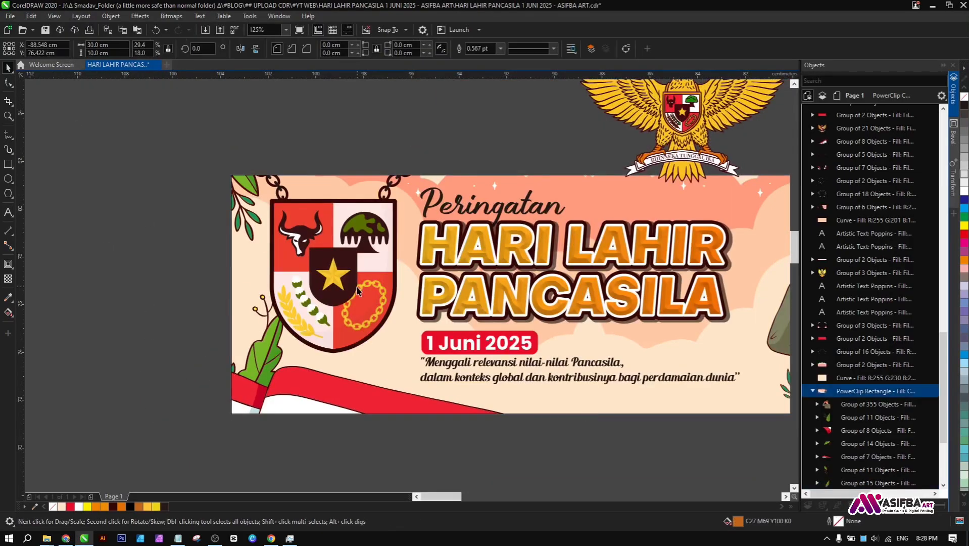
left_click_drag(254, 357, 241, 366)
left_click(374, 404, "shift")
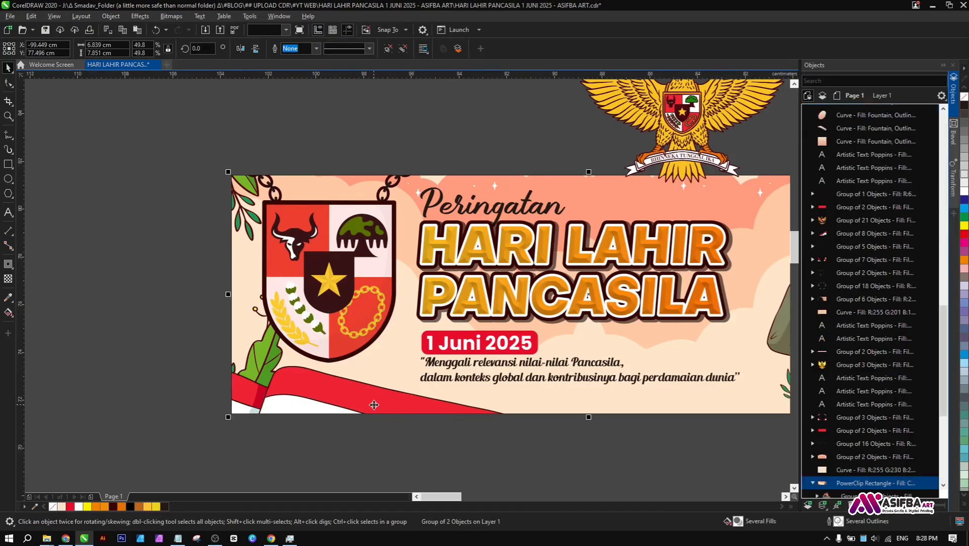
key("Escape")
Step: Sample the golden yellow of the Garuda eagle and apply it to the shield's inner border
left_click_drag(287, 254, 163, 332)
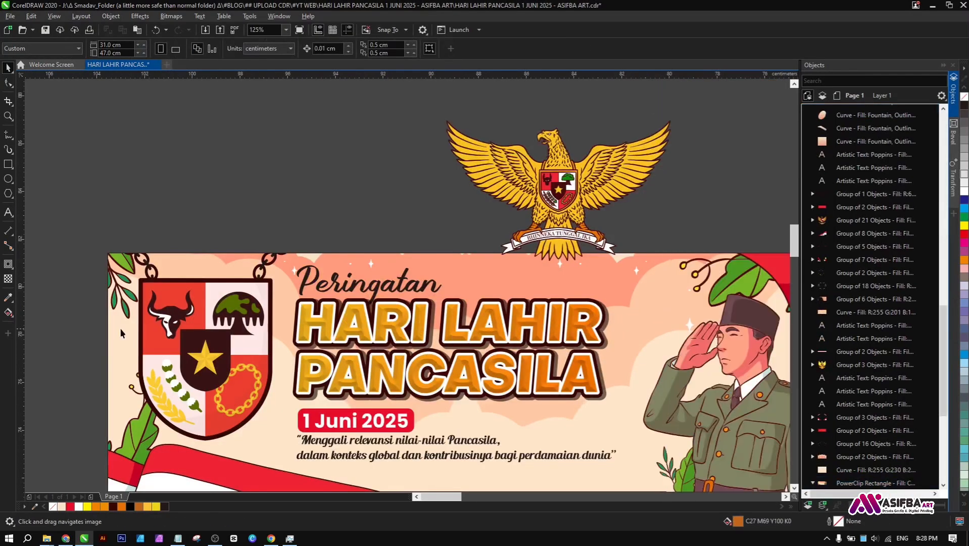
scroll(568, 264, "up", 2)
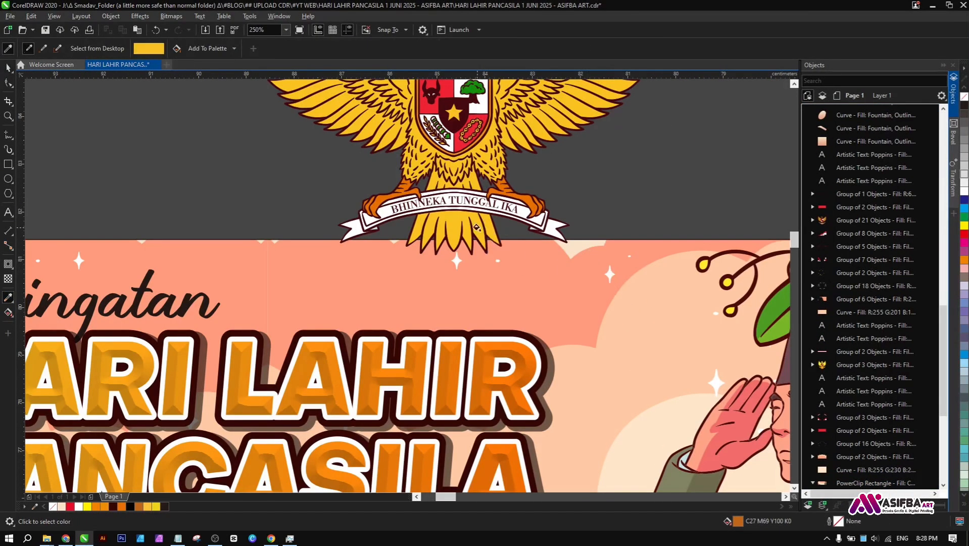
scroll(450, 253, "up", 1)
scroll(448, 257, "up", 1)
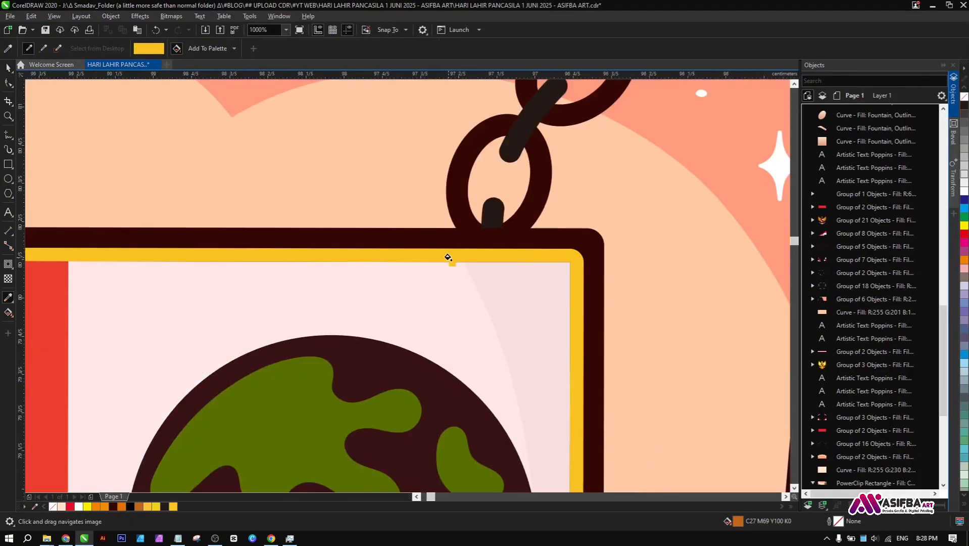
Step: Reopen the banner's PowerClip contents, shrink the bottom-left leaf cluster to about 2.7 × 4.0 cm, and reposition it against the banner's edge
scroll(447, 261, "down", 2)
left_click_drag(446, 265, 401, 362)
key("space")
scroll(270, 351, "down", 2)
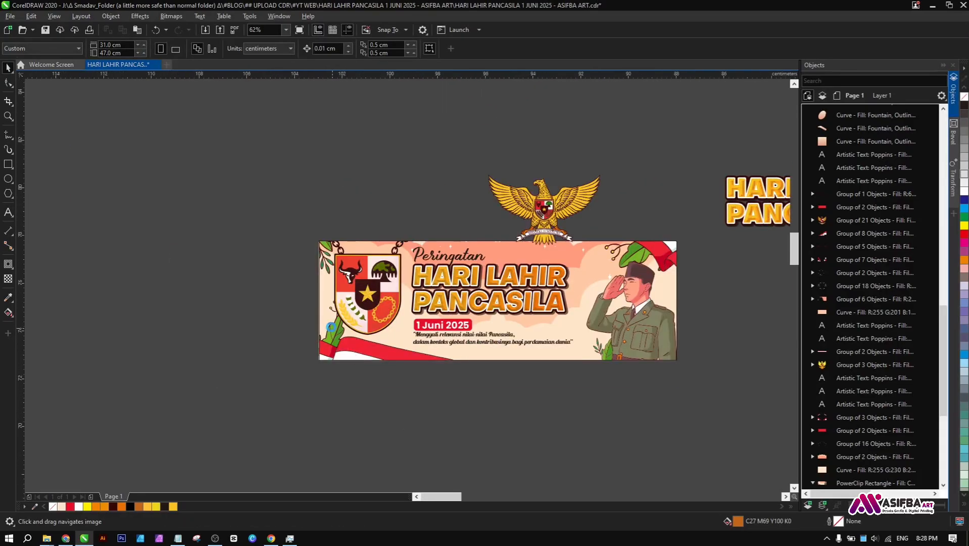
left_click(187, 343, "ctrl")
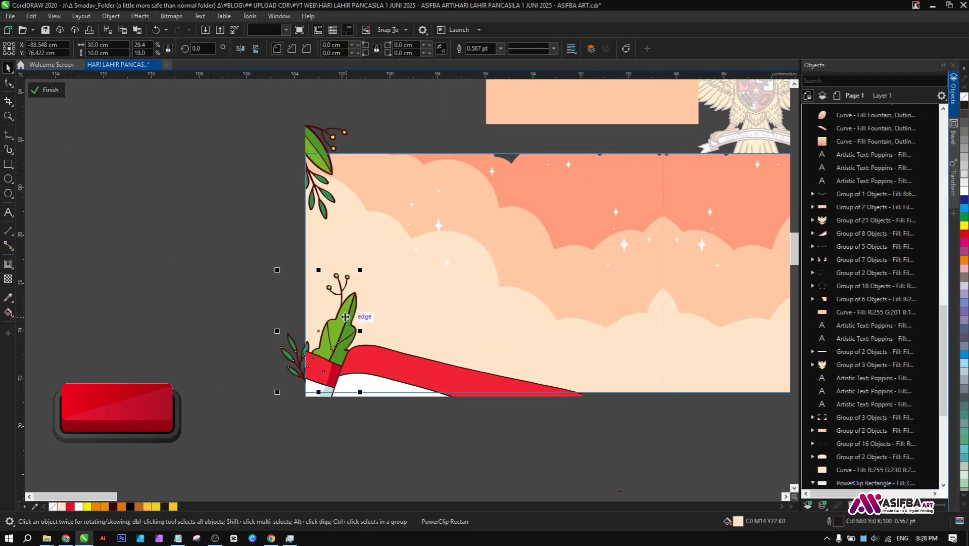
left_click(334, 331)
left_click_drag(323, 321, 323, 319)
left_click_drag(257, 394, 273, 389)
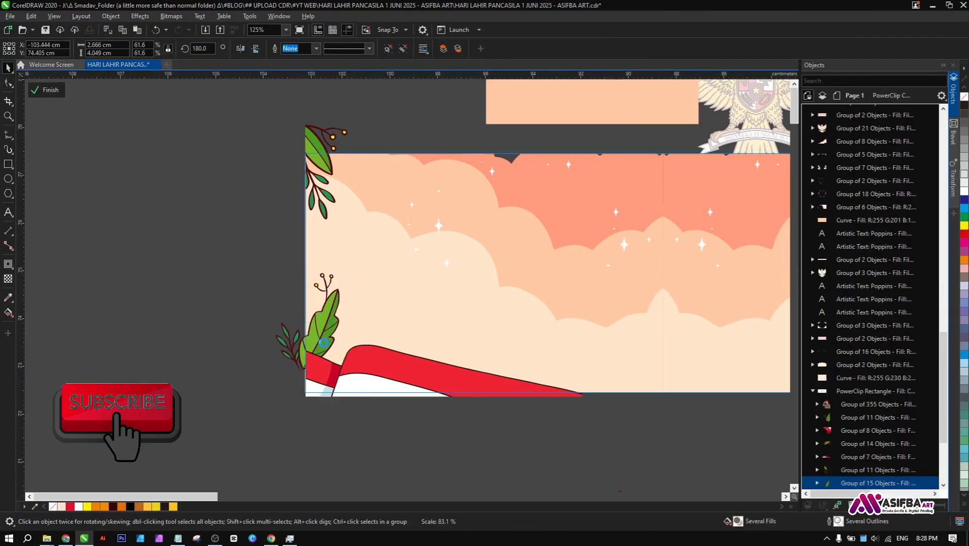
scroll(328, 347, "up", 2)
left_click_drag(324, 348, 330, 341)
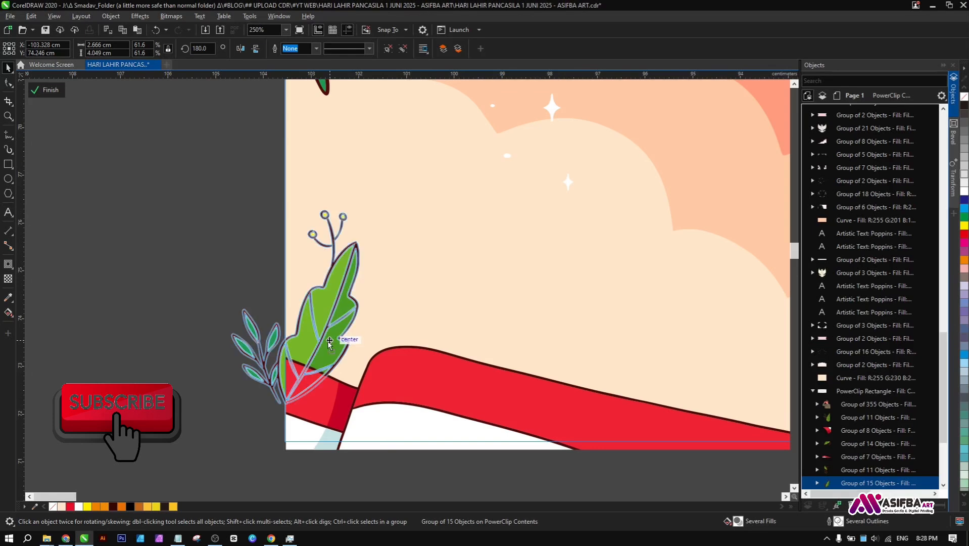
left_click(185, 283)
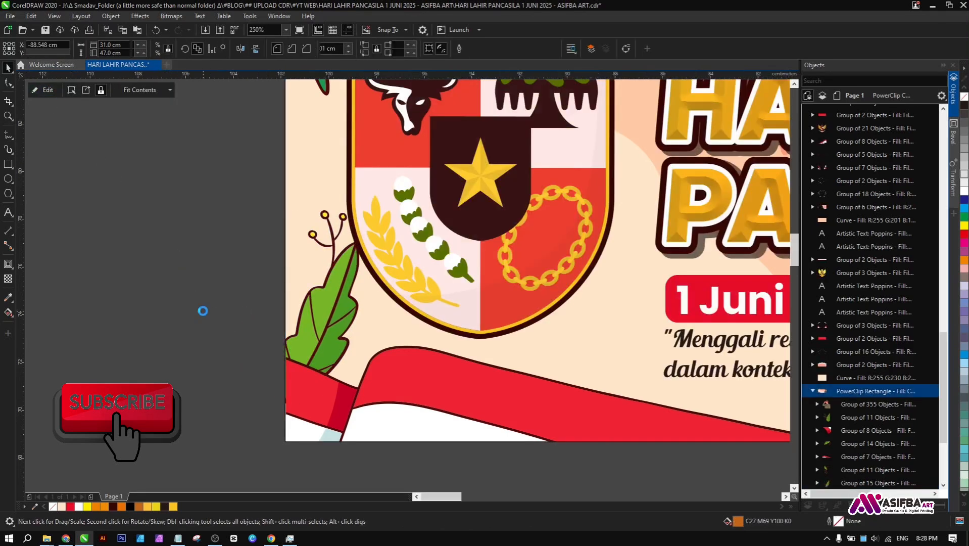
Step: Edit the PowerClip contents again and shift the reduced bottom-left leaf cluster about 0.3 cm further left
scroll(202, 309, "down", 2)
left_click(267, 330)
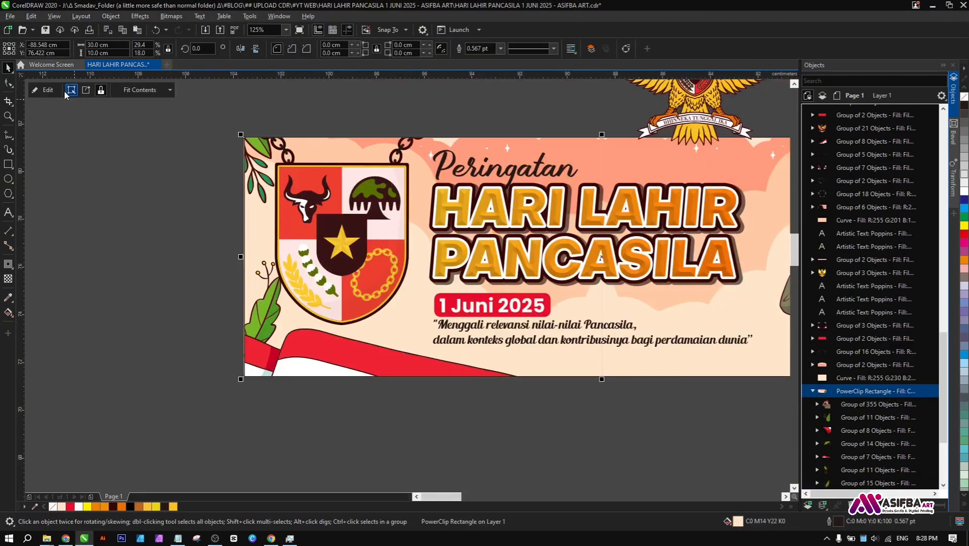
left_click(268, 325, "ctrl")
left_click(267, 325)
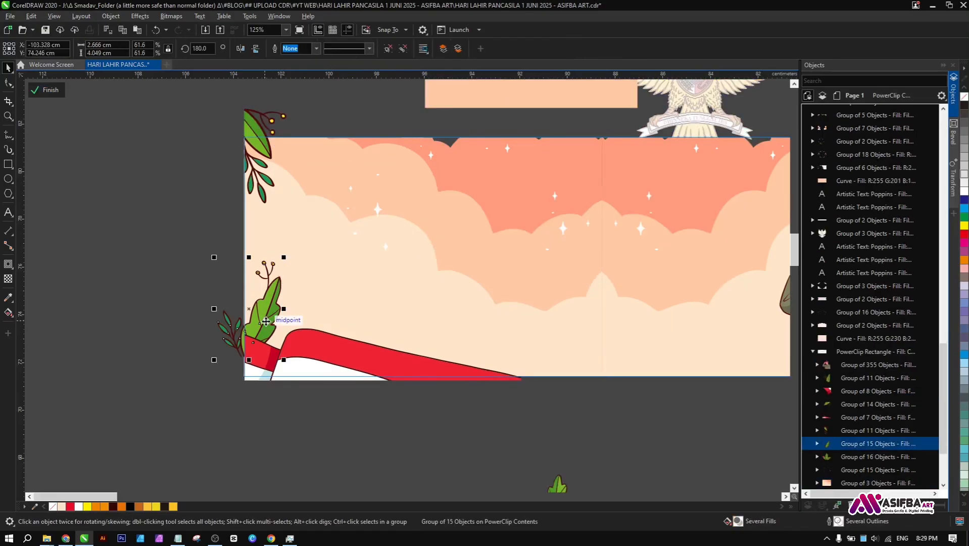
scroll(268, 325, "up", 2)
left_click_drag(273, 319, 254, 318)
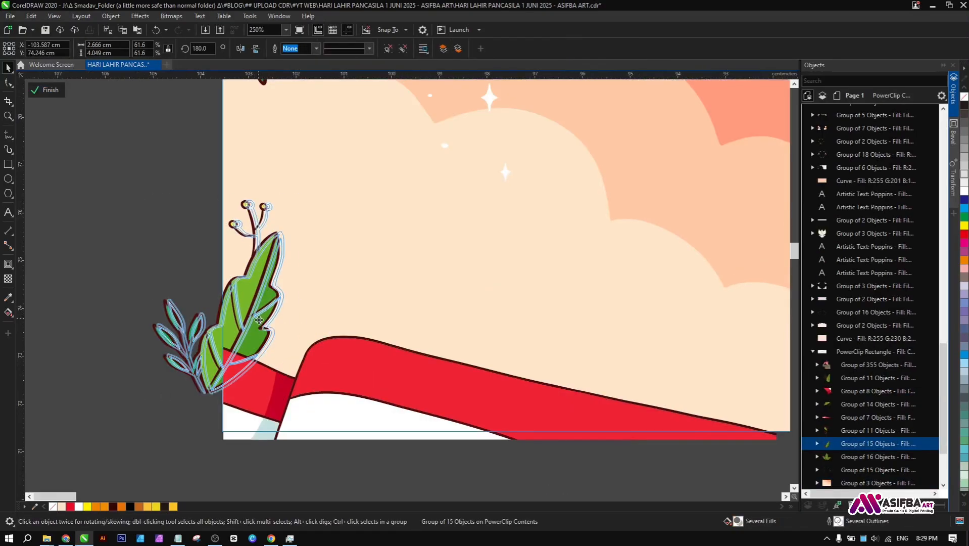
scroll(223, 288, "down", 2)
Step: Bring the spare leaf bush from below the banner to behind the bottom-left flag, size it about 3.0 × 2.5 cm, and finish the PowerClip edit
left_click(535, 477)
left_click_drag(538, 479, 232, 340)
scroll(254, 319, "up", 2)
scroll(250, 319, "up", 1)
scroll(245, 315, "down", 2)
scroll(253, 310, "up", 2)
scroll(232, 340, "down", 1)
left_click_drag(162, 401, 155, 409)
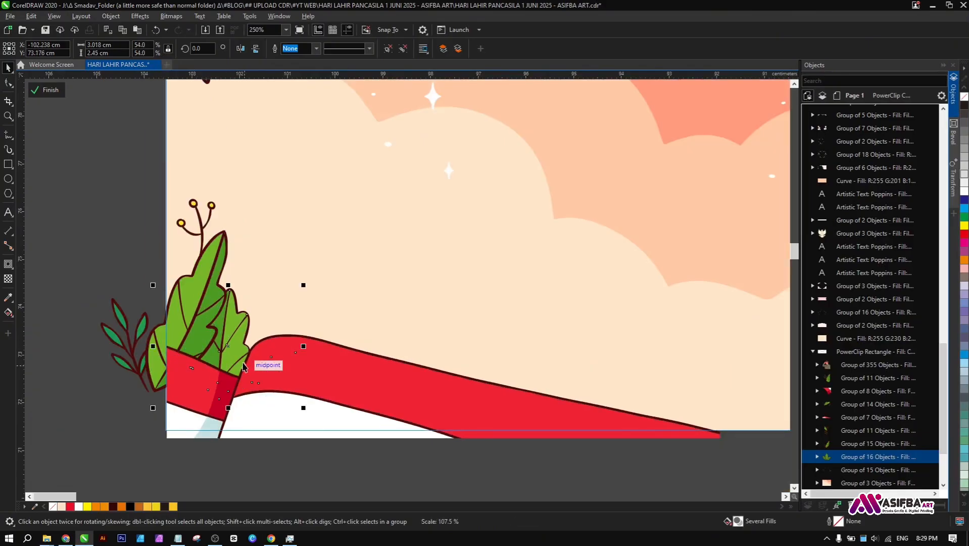
scroll(149, 354, "down", 1)
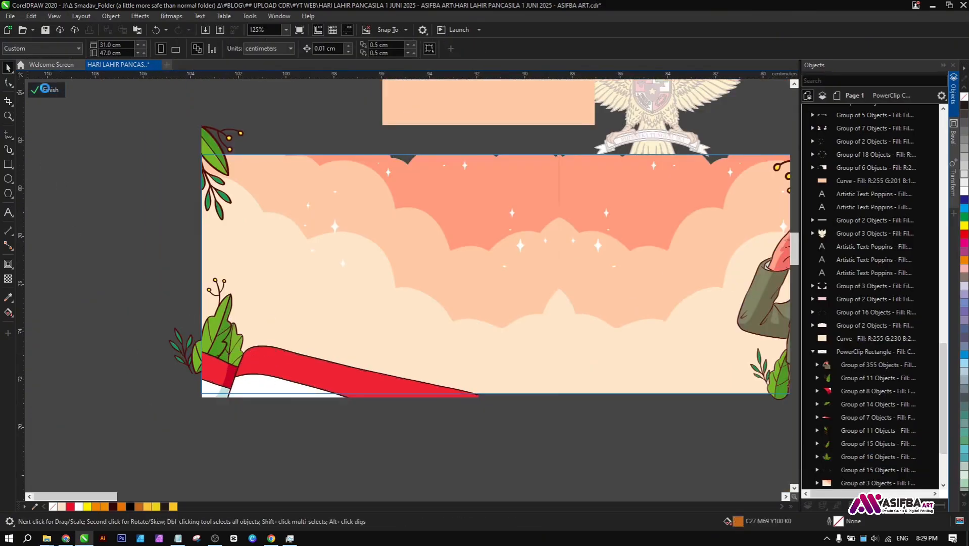
left_click(47, 90)
scroll(240, 310, "down", 1)
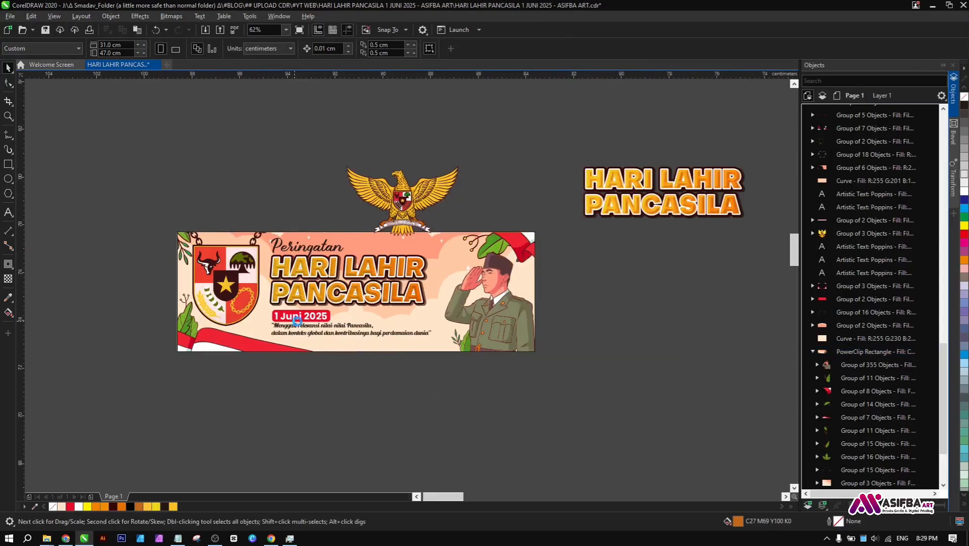
Step: Examine the quote text and the red date badge below the banner's main title
scroll(292, 339, "up", 1)
left_click(359, 335)
scroll(360, 334, "up", 1)
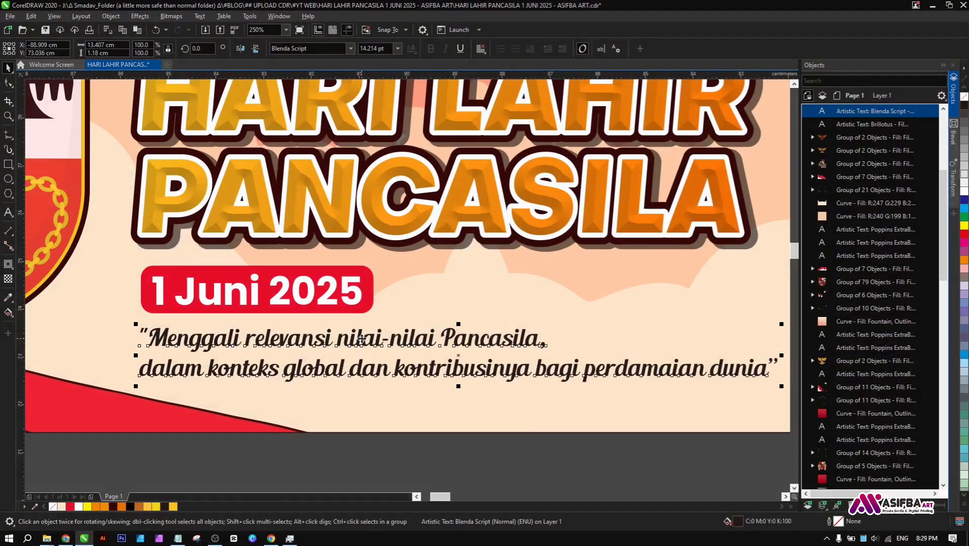
scroll(362, 339, "down", 1)
left_click_drag(393, 433, 226, 292)
scroll(318, 319, "up", 1)
left_click_drag(353, 331, 317, 326)
left_click(353, 408)
left_click(314, 265)
scroll(320, 332, "up", 1)
scroll(318, 342, "up", 1)
scroll(318, 326, "down", 2)
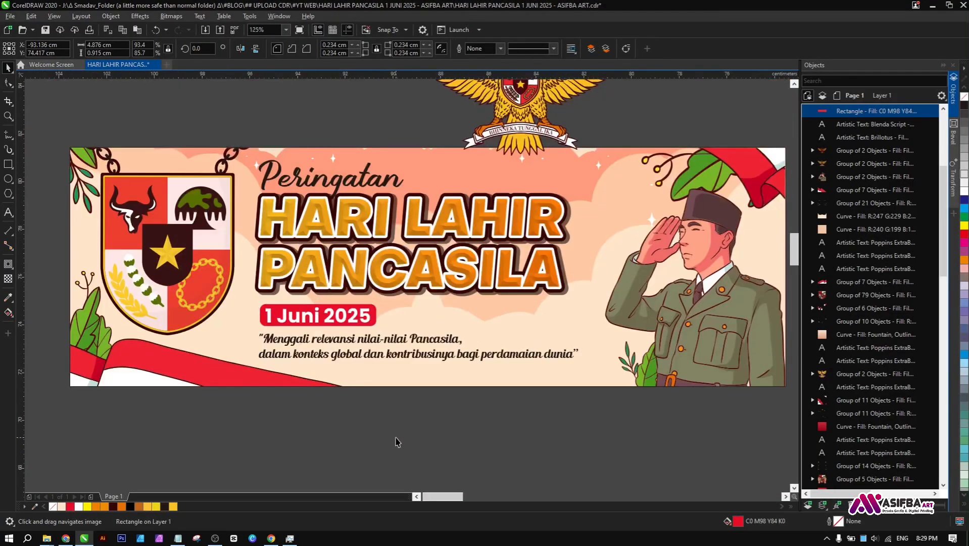
left_click(397, 441)
scroll(433, 293, "up", 2)
scroll(432, 293, "down", 2)
Step: Bring the "1 Juni 2025" badge to the front and duplicate its red rectangle, placing the copy behind the date and original rectangle
left_click_drag(473, 413, 291, 251)
key("shift+Page_Up")
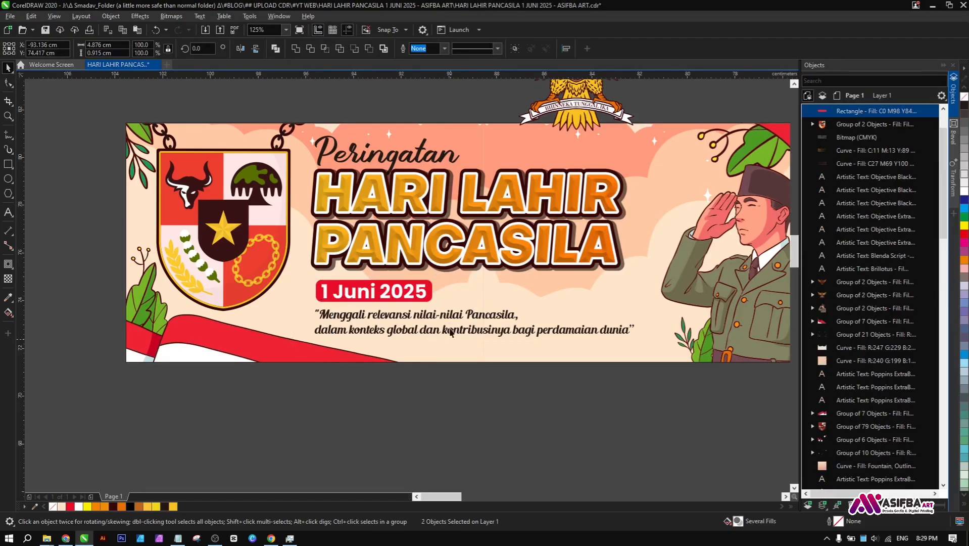
left_click(429, 292)
scroll(427, 292, "up", 1)
key("ctrl+v")
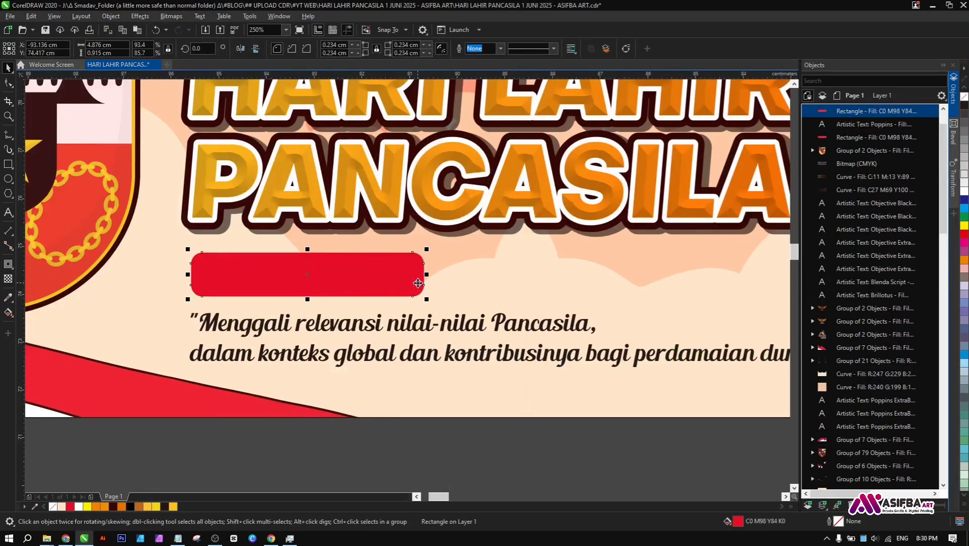
key("ctrl+Page_Down")
key("ctrl+Page_Down")
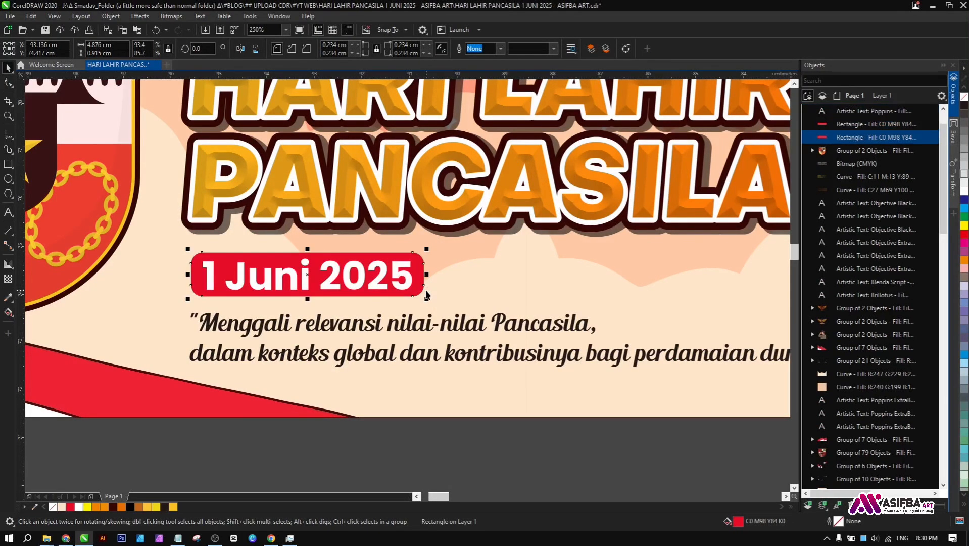
Step: Fill the rear badge rectangle white and offset it about 0.04 cm right and 0.07 cm down
scroll(306, 278, "up", 2)
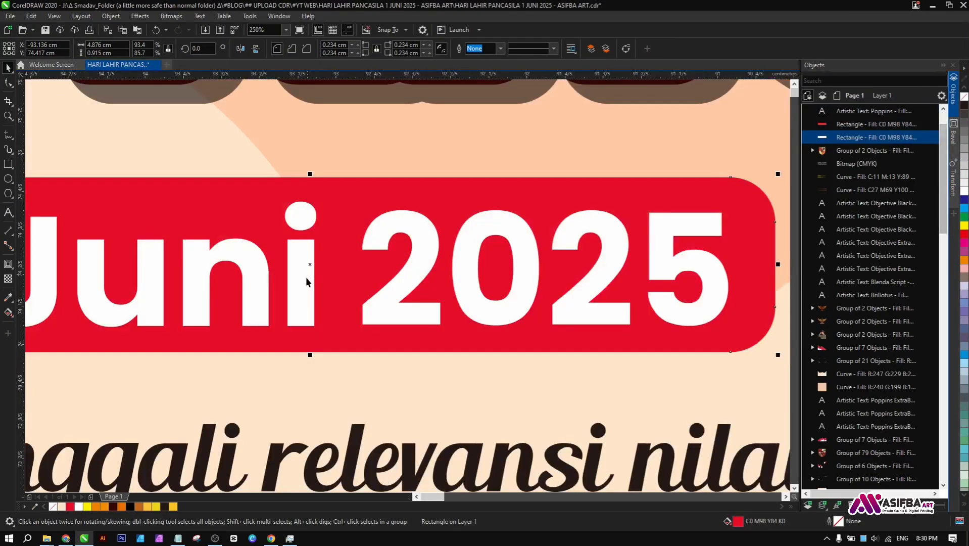
mouse_move(310, 264)
left_mouse_down()
mouse_move(325, 276)
mouse_move(316, 278)
left_mouse_up()
scroll(318, 298, "down", 2)
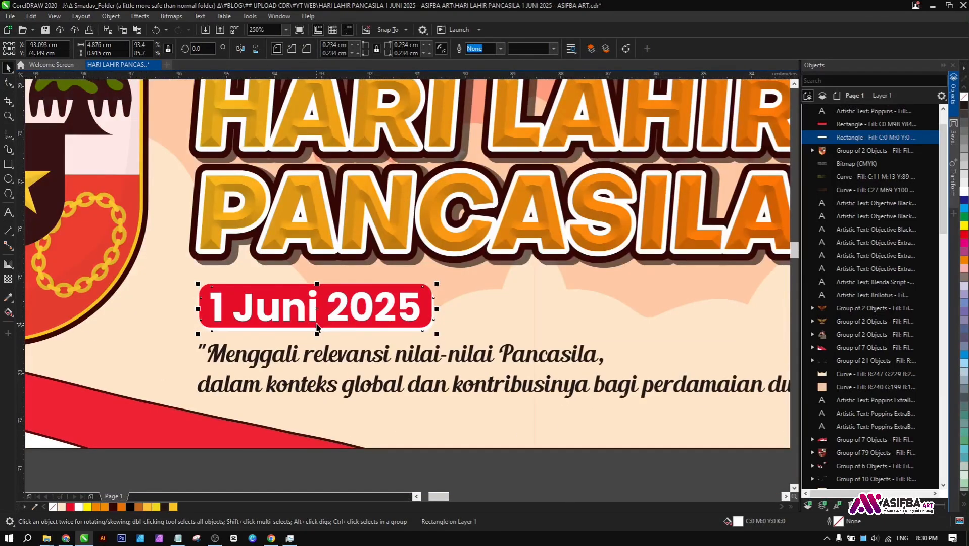
scroll(300, 389, "down", 1)
left_click(303, 417)
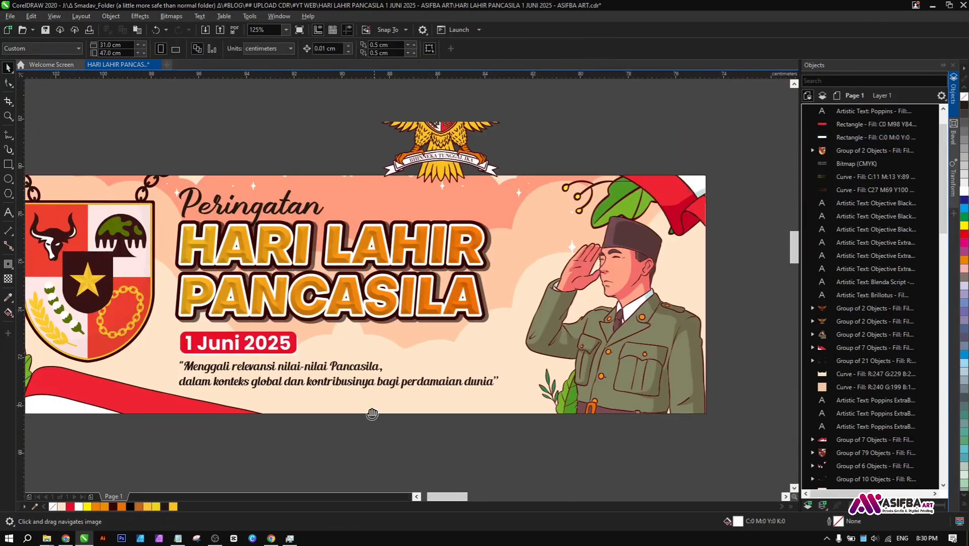
left_click_drag(355, 425, 333, 438)
Step: Give the quote text a white 2 pt outline with round corners, set behind the fill and scaling with the object
left_click(344, 398)
right_click(964, 191)
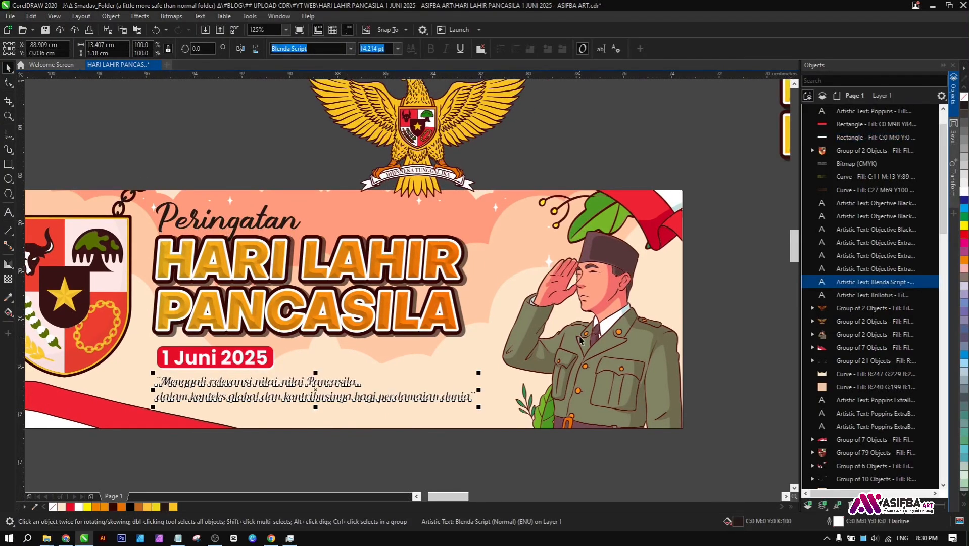
key("F12")
left_click(511, 307)
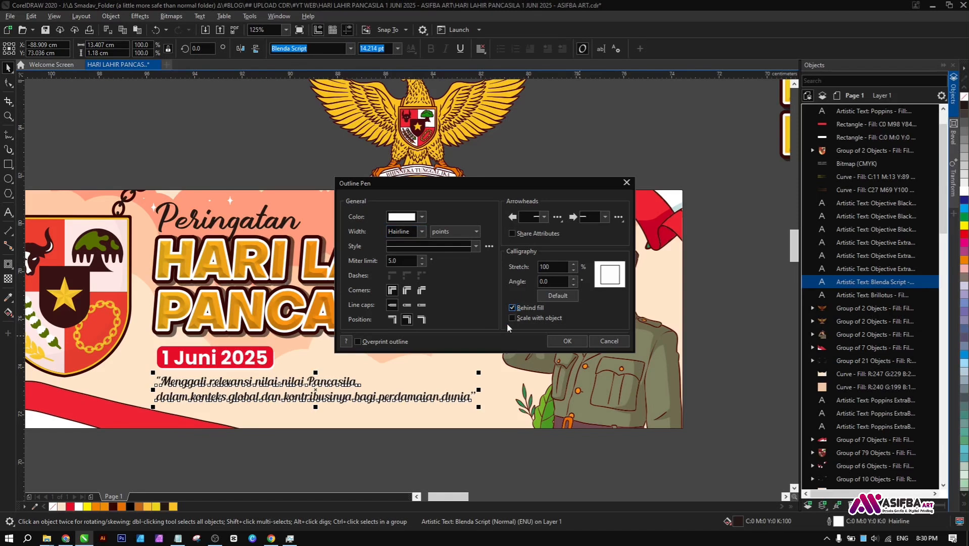
left_click(407, 290)
left_click(422, 231)
left_click(404, 303)
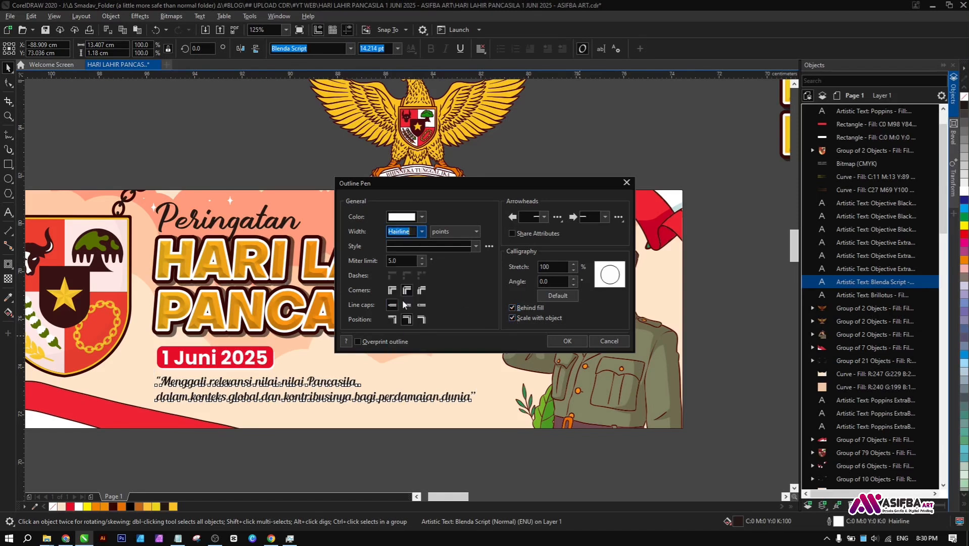
left_click(421, 235)
left_click(397, 292)
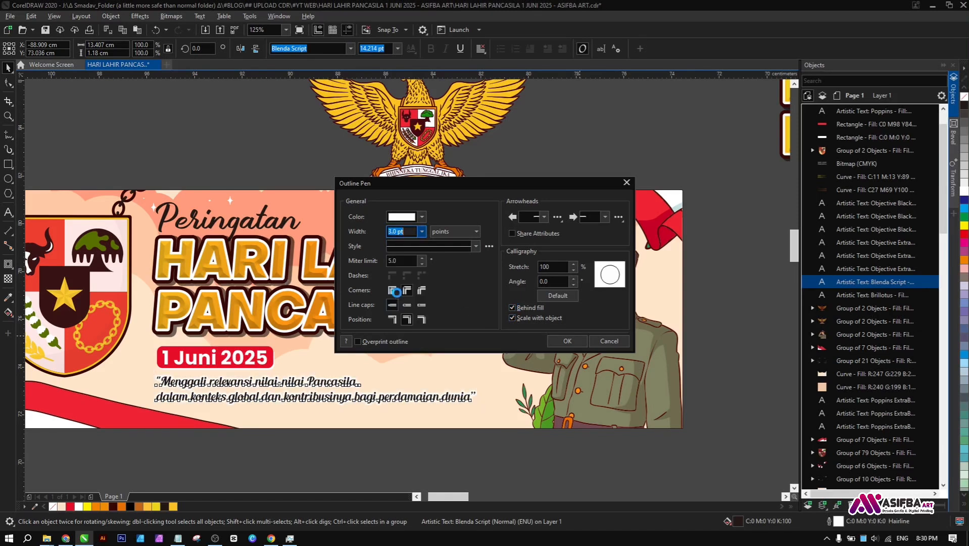
left_click(421, 231)
left_click(403, 289)
left_click(564, 338)
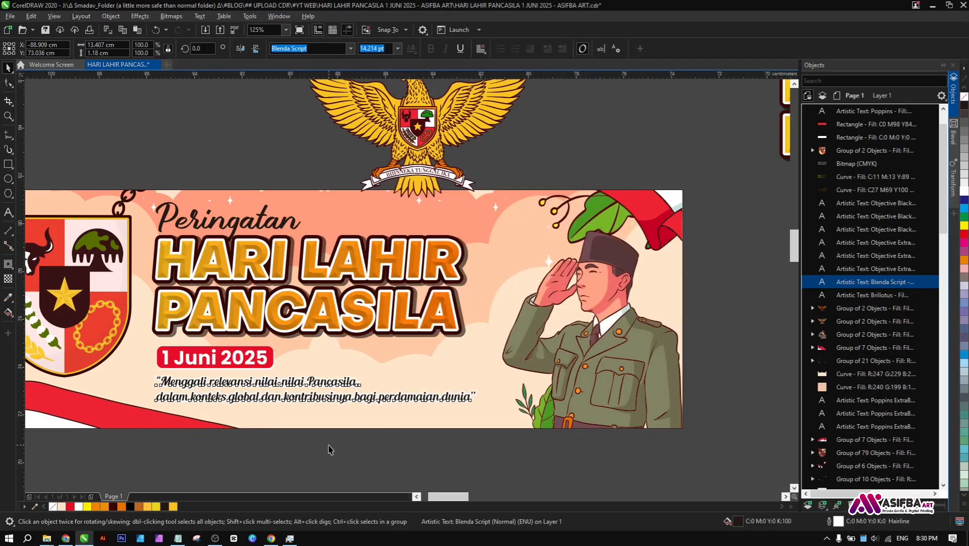
Step: Duplicate the quote in place and give the lower copy a dark brown C67 M97 Y100 K65 outline of 2.5 pt
scroll(319, 415, "up", 2)
left_click_drag(284, 374, 357, 372)
scroll(356, 372, "down", 1)
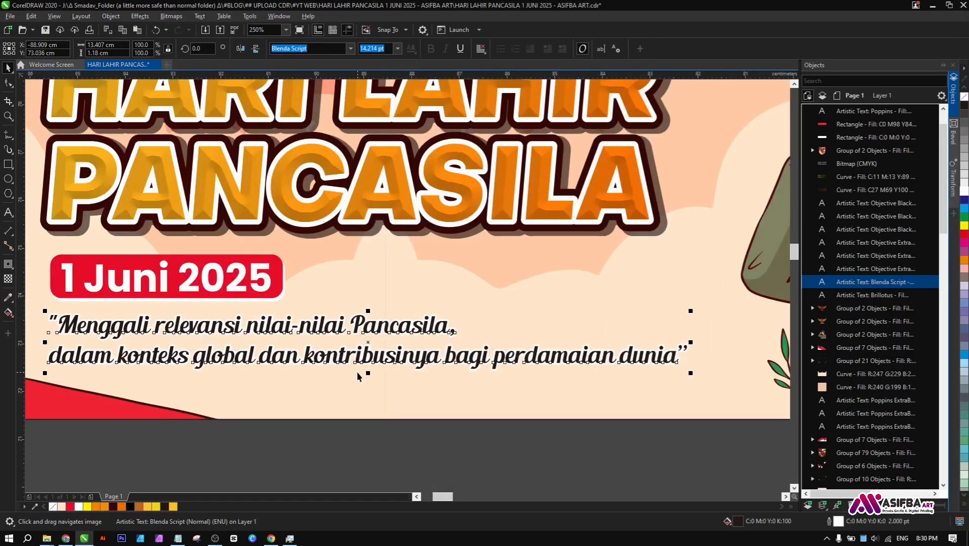
key("ctrl+c")
key("ctrl+v")
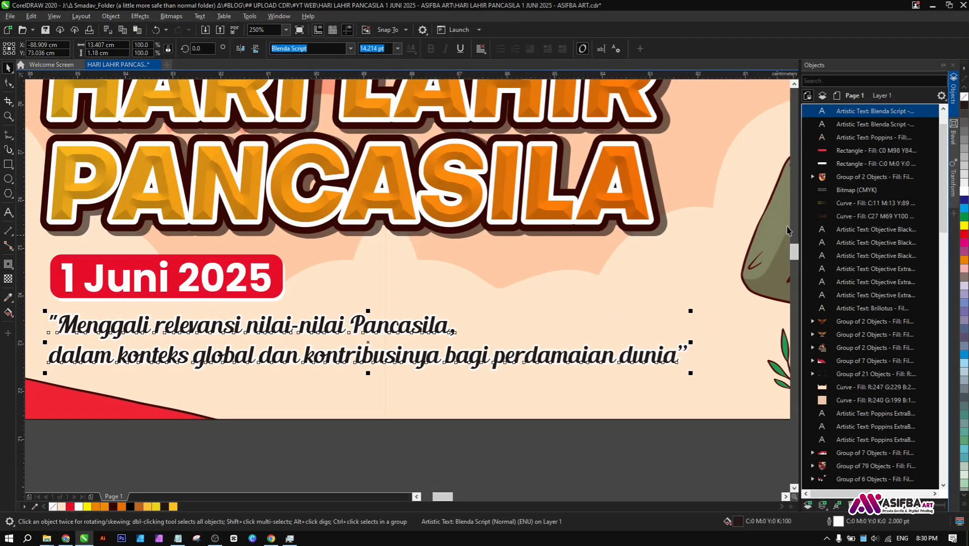
left_click(882, 124)
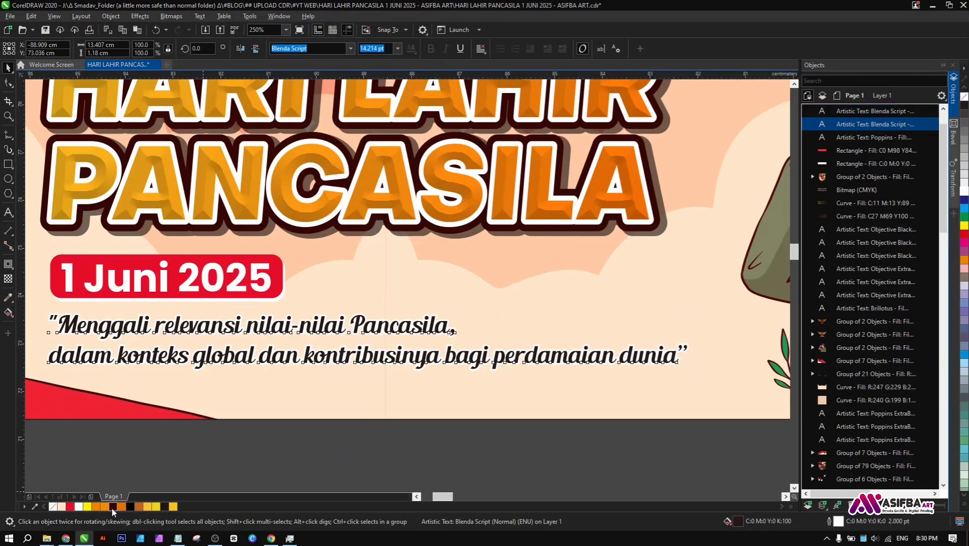
key("F12")
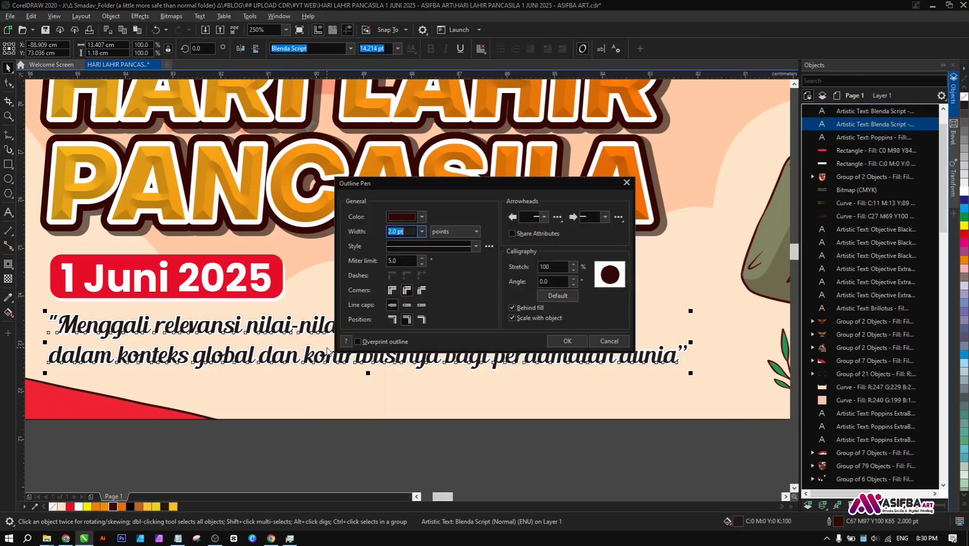
type("2.5")
key("Return")
Step: Offset the brown-outlined quote copy about 0.02 cm right and down to form a shadow behind the white outline
scroll(343, 386, "up", 5)
left_click_drag(331, 376, 339, 386)
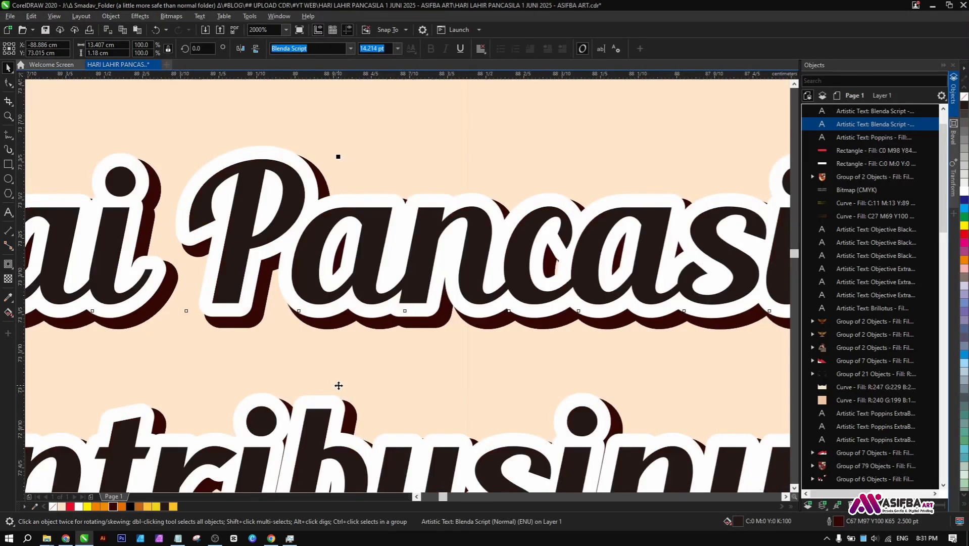
scroll(338, 386, "down", 4)
scroll(338, 385, "down", 5)
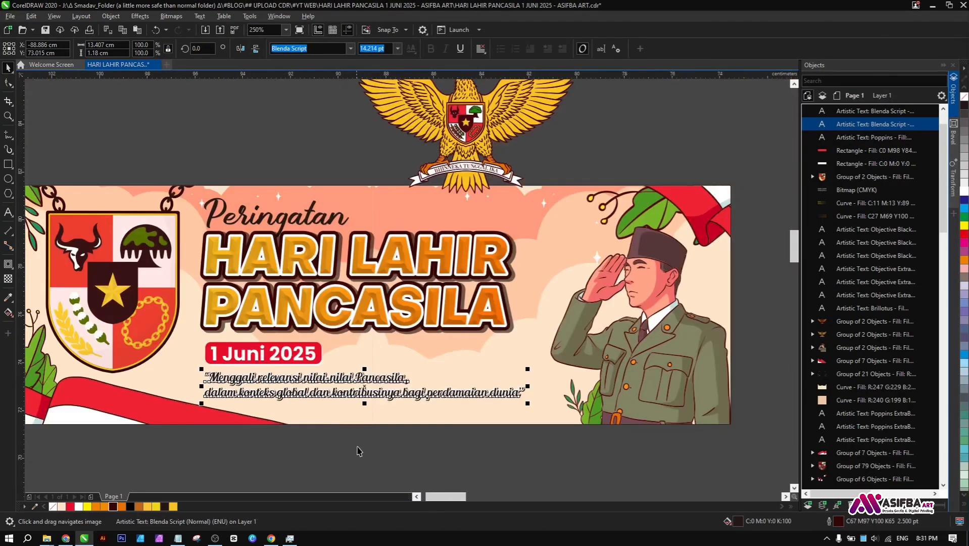
left_click(404, 436)
left_click_drag(403, 431, 369, 402)
scroll(358, 386, "up", 1)
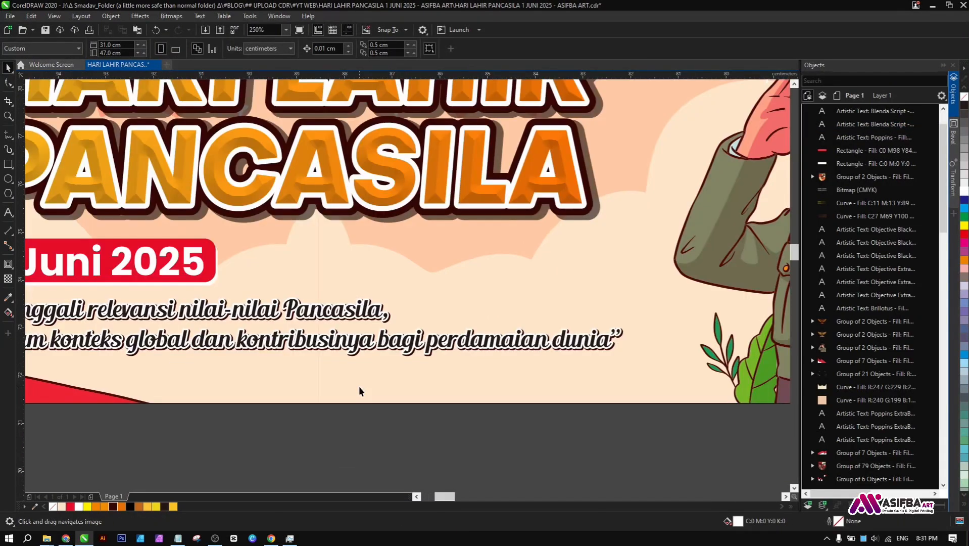
scroll(358, 386, "down", 1)
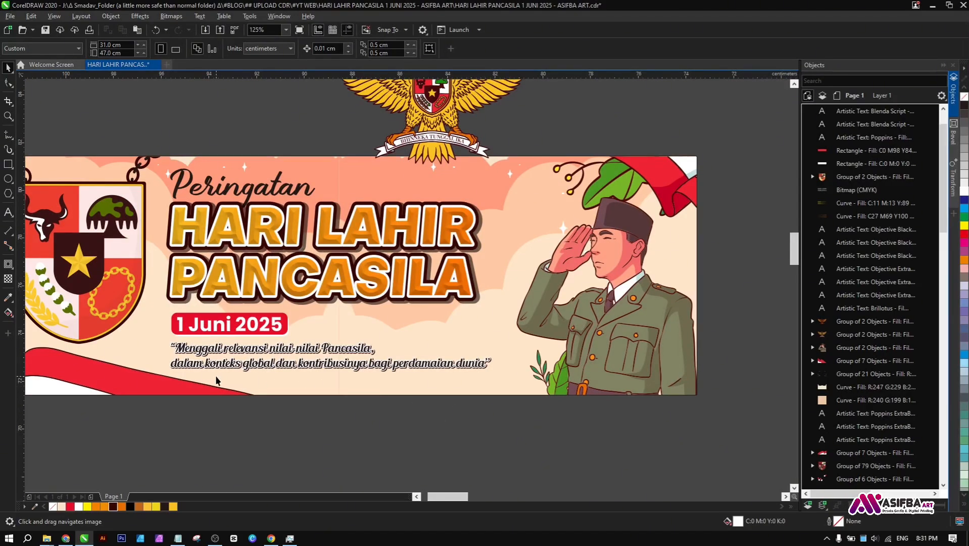
Step: Move the line break in both copies of the quote so that "konteks global" starts the second line
double_click(170, 365)
key("BackSpace")
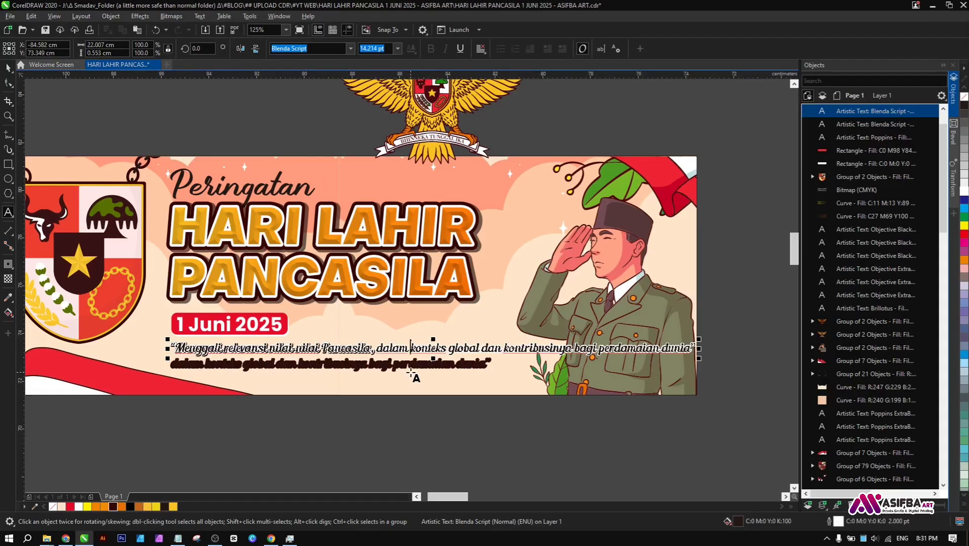
key("Return")
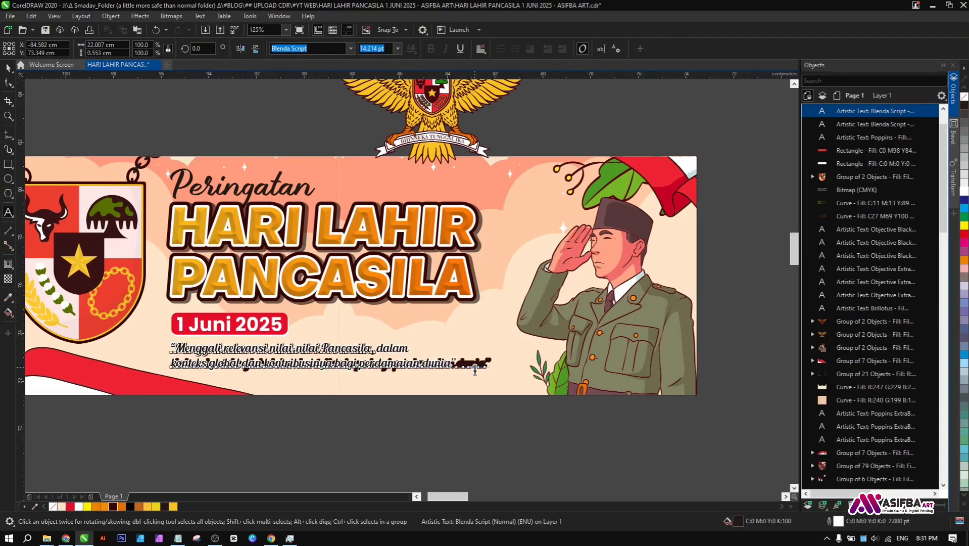
left_click(173, 368)
scroll(175, 366, "up", 2)
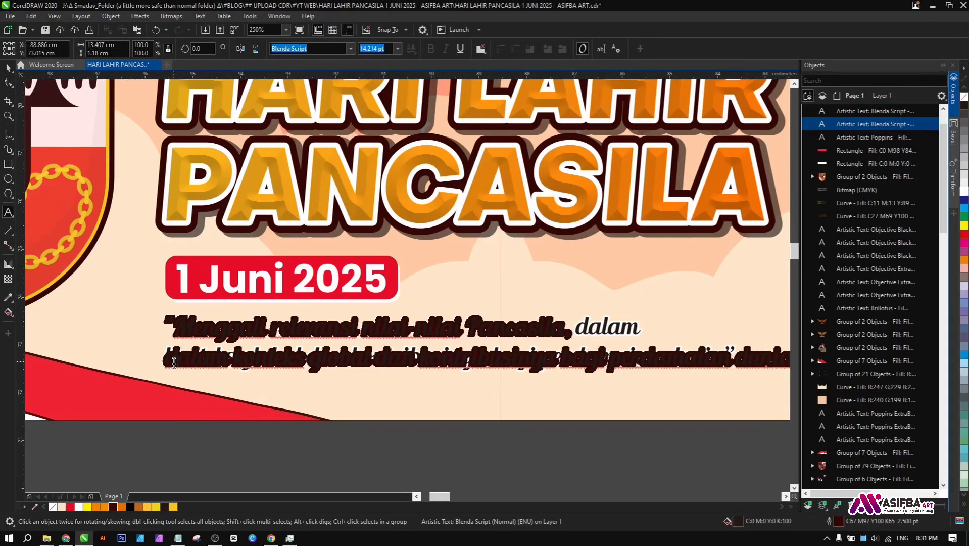
key("BackSpace")
left_click(651, 328)
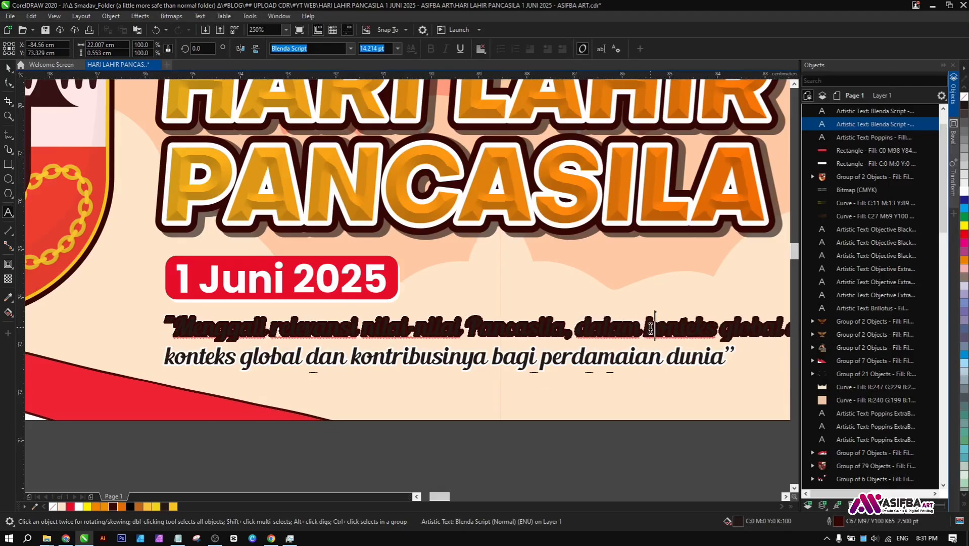
key("Return")
scroll(396, 384, "down", 2)
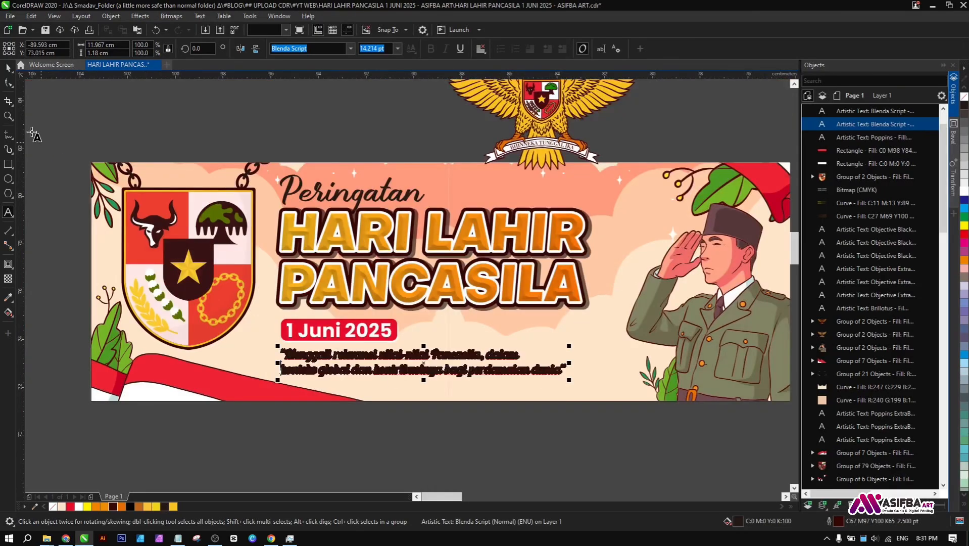
key("Escape")
Step: Nudge both quote copies together up about 0.08 cm
left_click_drag(559, 423, 493, 423)
left_click_drag(548, 448, 173, 377)
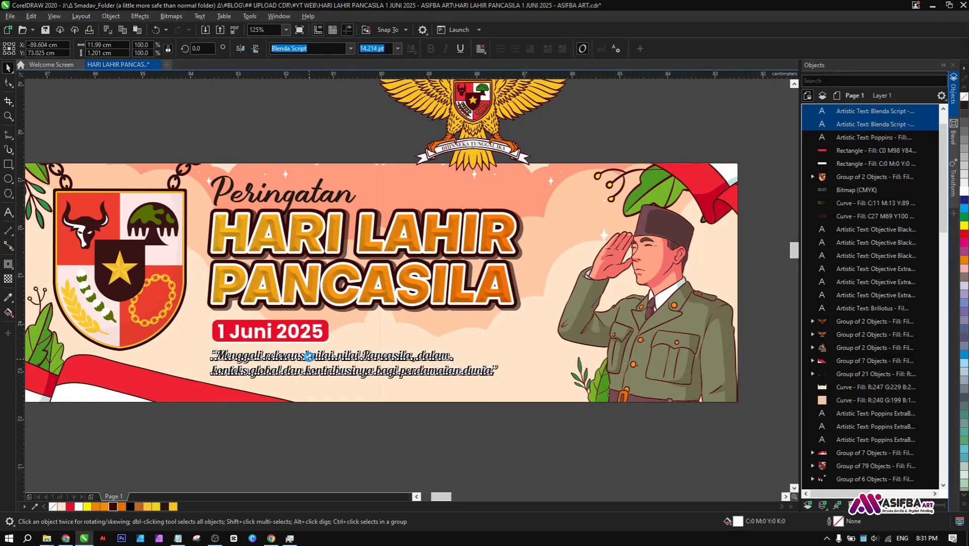
scroll(309, 356, "up", 4)
scroll(313, 356, "down", 4)
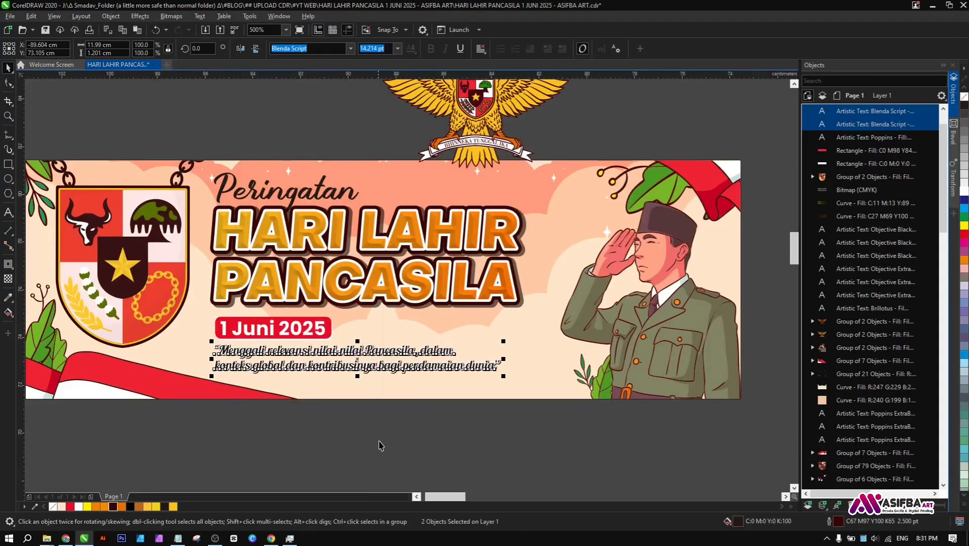
Step: Move the date text with its red and white badge rectangles slightly up, closer to the PANCASILA title
left_click(380, 445)
left_click_drag(350, 309, 201, 343)
scroll(278, 324, "up", 1)
left_click_drag(389, 359, 354, 357)
scroll(260, 325, "up", 2)
left_click_drag(260, 325, 265, 307)
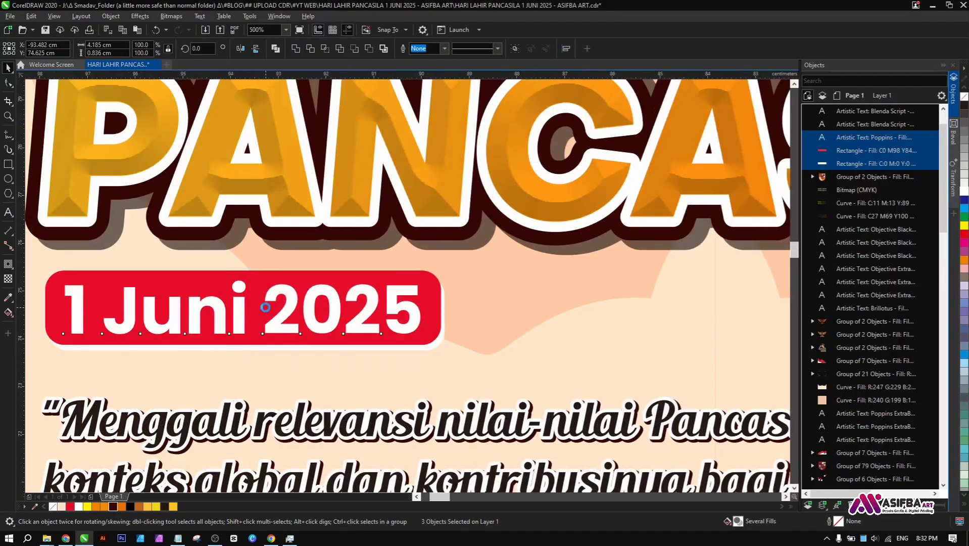
Step: Raise both quote copies together by about 0.36 cm, closer beneath the date badge
scroll(266, 307, "down", 2)
left_click_drag(554, 446, 148, 321)
scroll(274, 337, "up", 1)
left_click_drag(295, 333, 297, 322)
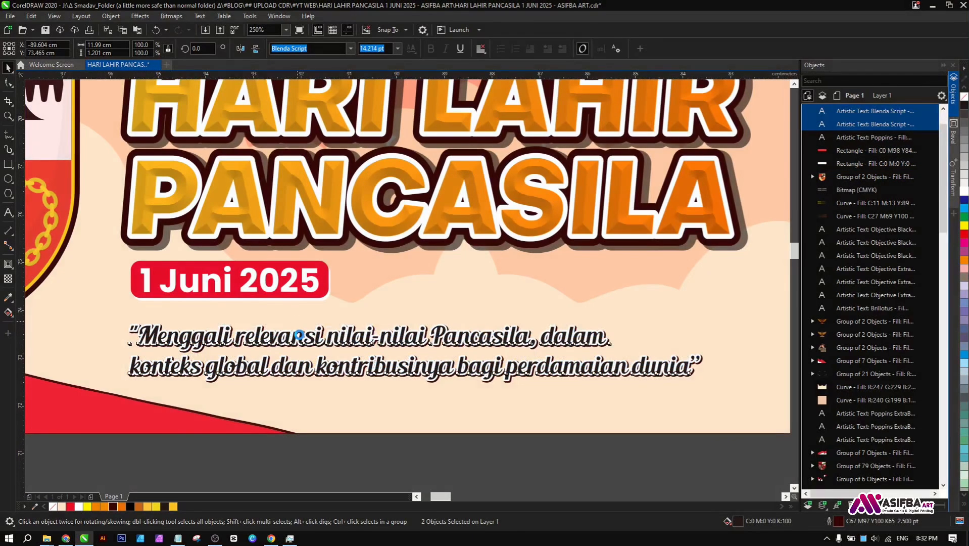
Step: Scale up the title, date badge and quote together to about 13.7 cm wide and 8.6 cm high
scroll(299, 335, "down", 1)
left_click_drag(157, 138, 501, 356)
left_click(493, 391)
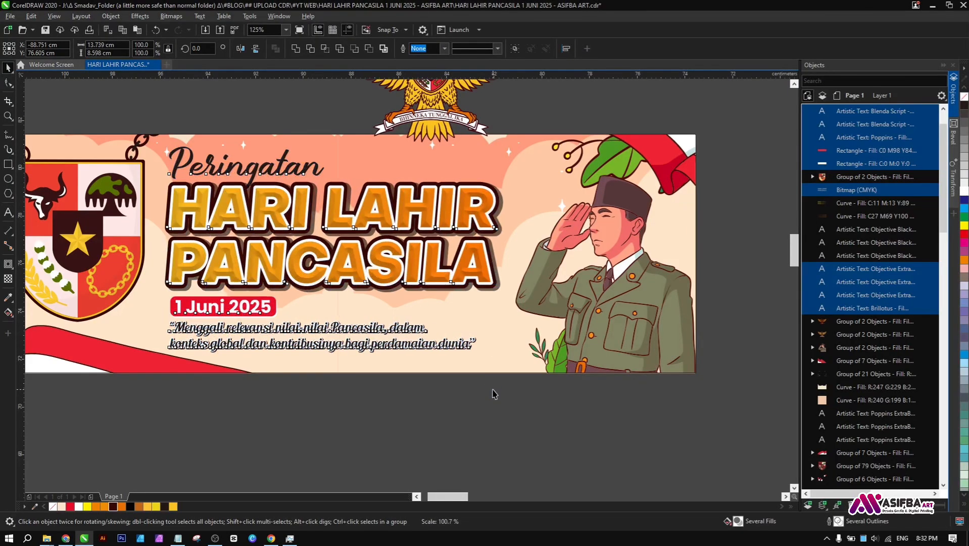
Step: Fill the "Peringatan" text white and give it a black hairline outline
left_click_drag(333, 231, 351, 344)
left_click(280, 284)
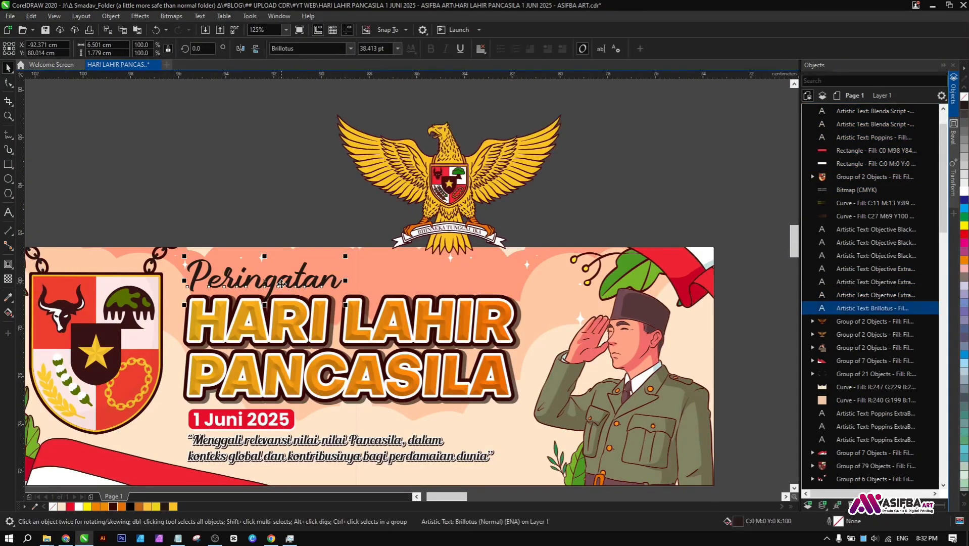
left_click(964, 226)
right_click(964, 105)
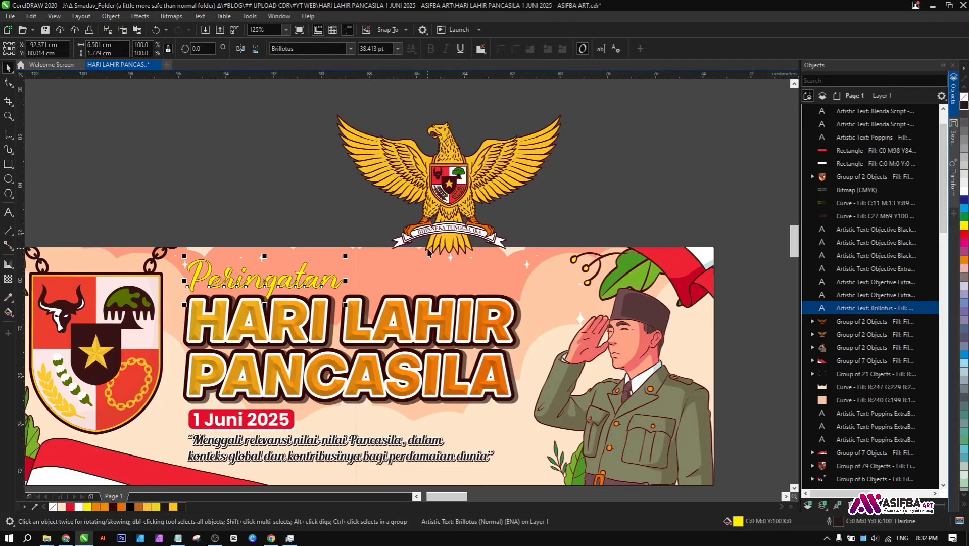
left_click(964, 191)
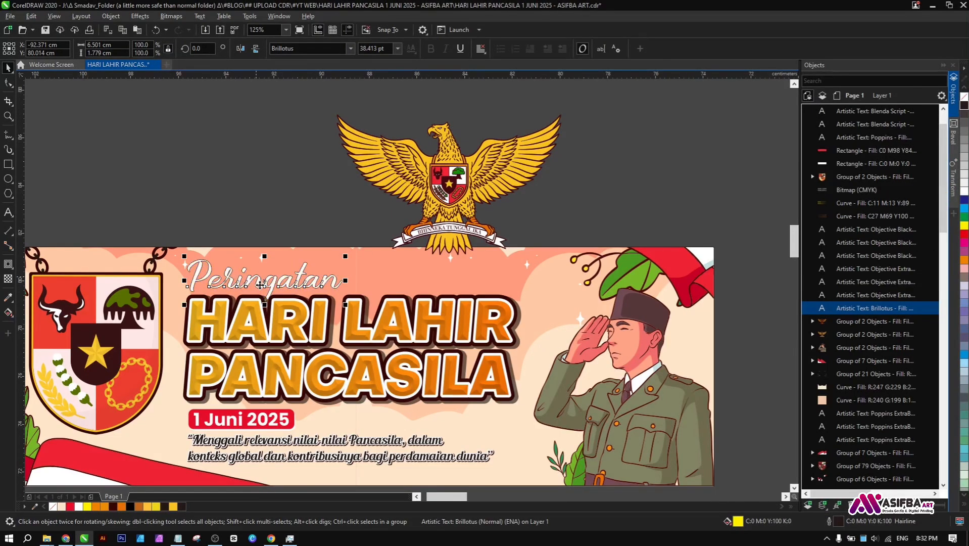
Step: Set the "Peringatan" outline to 5 pt with round corners, placed behind the fill and scaling with the object
key("F12")
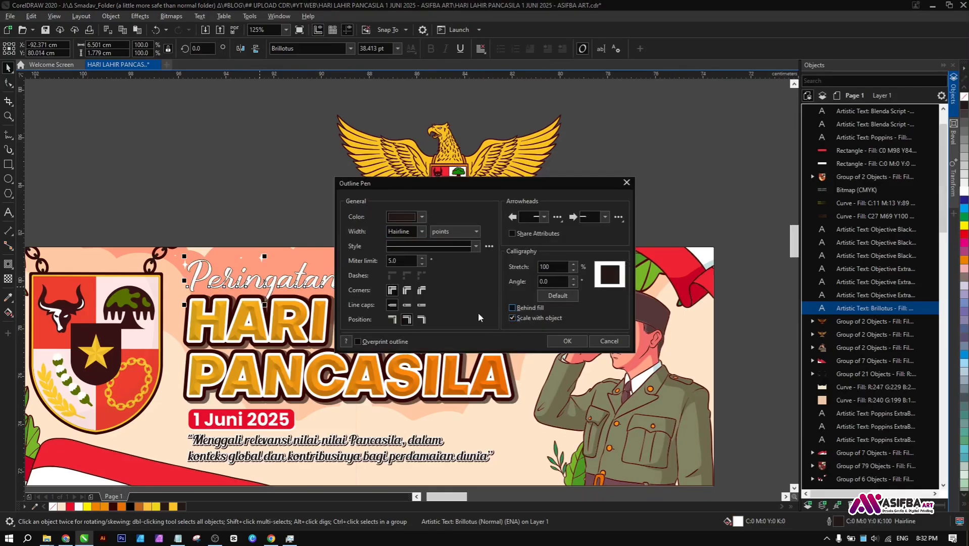
left_click(546, 308)
left_click(421, 231)
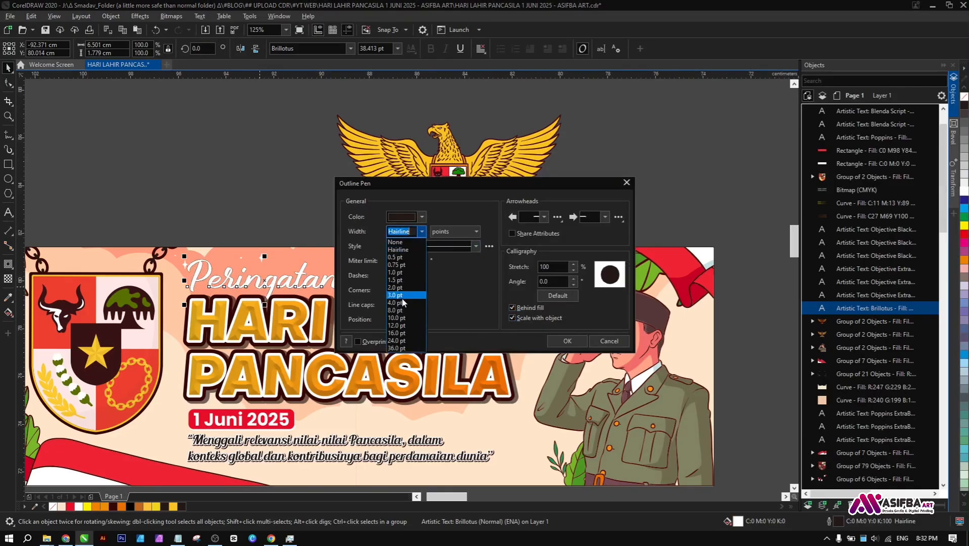
left_click(400, 292)
left_click(421, 230)
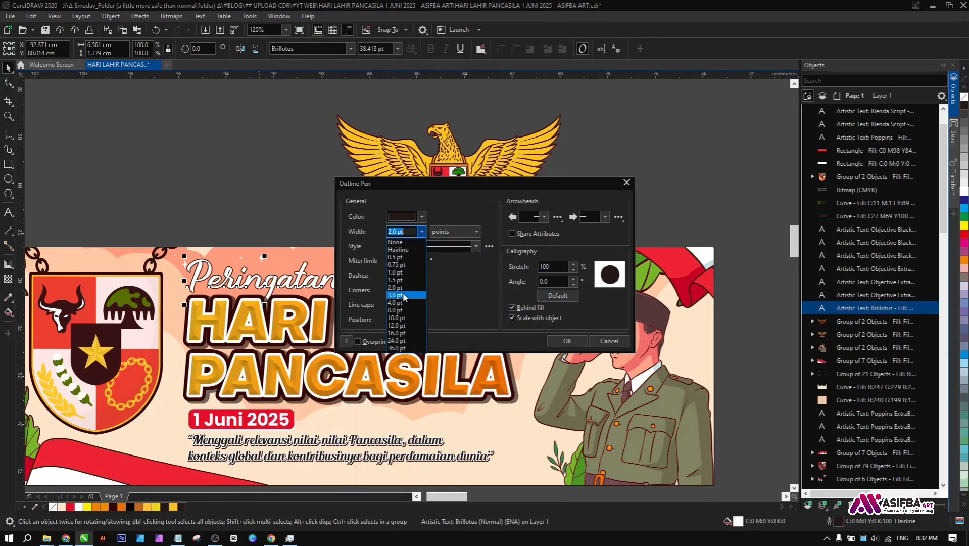
left_click(404, 299)
left_click(421, 232)
left_click(397, 302)
left_click(421, 231)
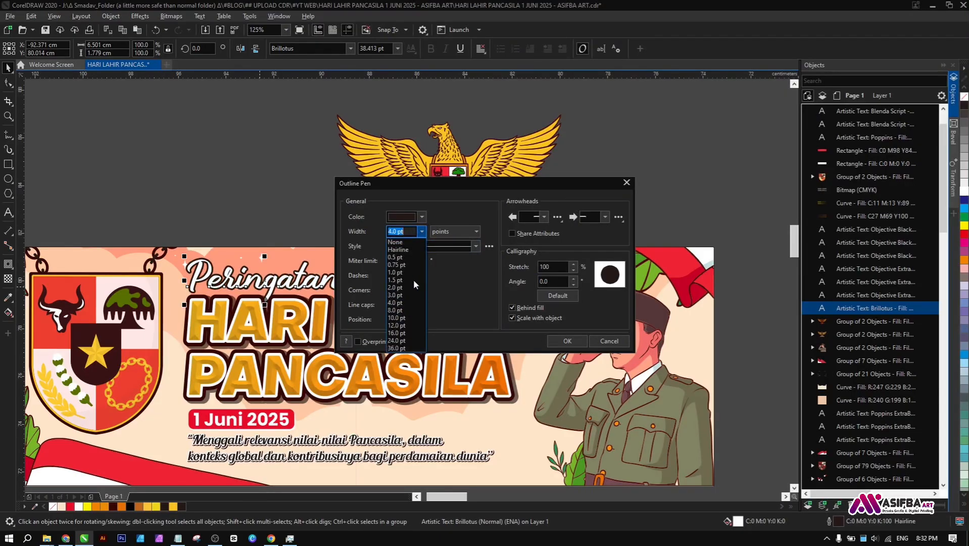
left_click(399, 310)
type("5")
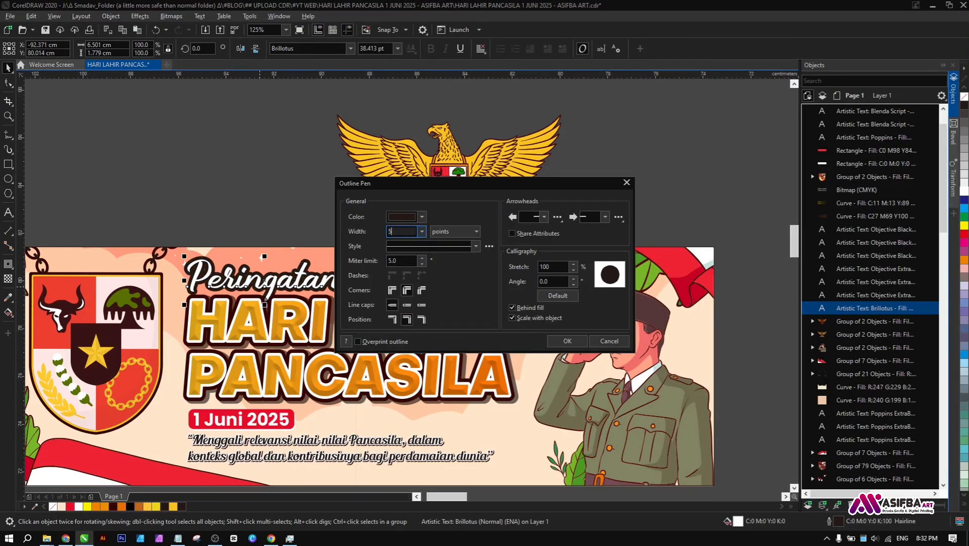
left_click(453, 231)
left_click(453, 236)
left_click(567, 341)
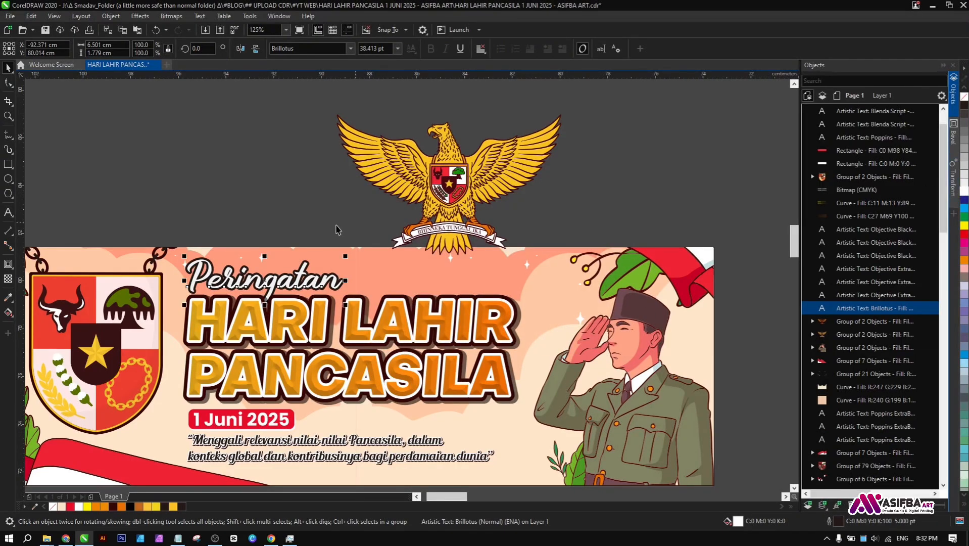
Step: Give "Peringatan" a vertical gradient fill from 10% black at the base to white at the top
scroll(263, 267, "up", 4)
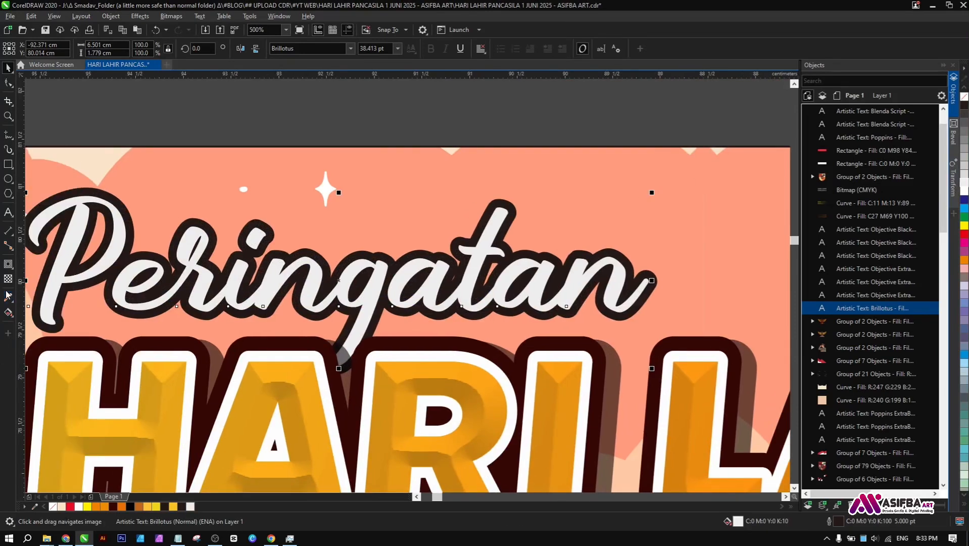
left_click(8, 312)
left_click_drag(348, 332, 349, 255)
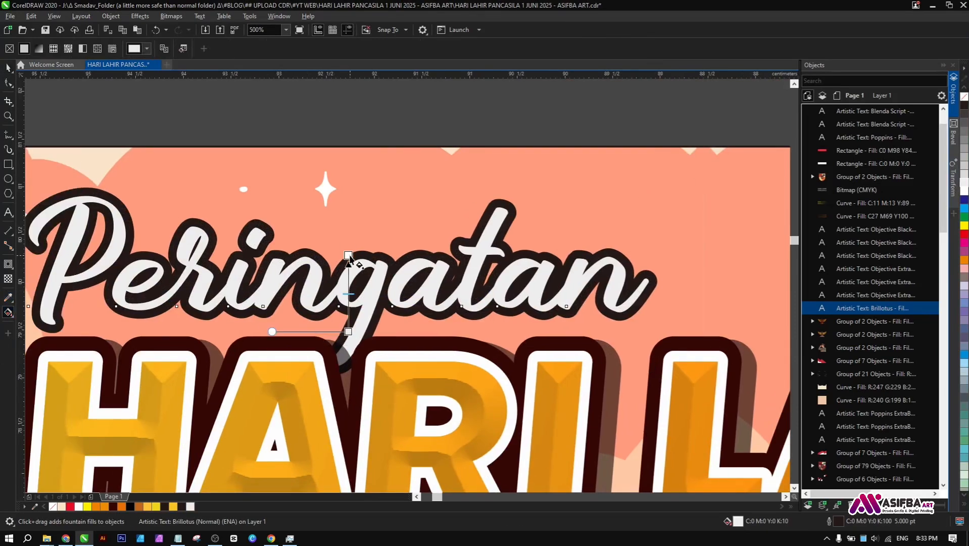
left_click_drag(348, 331, 348, 314)
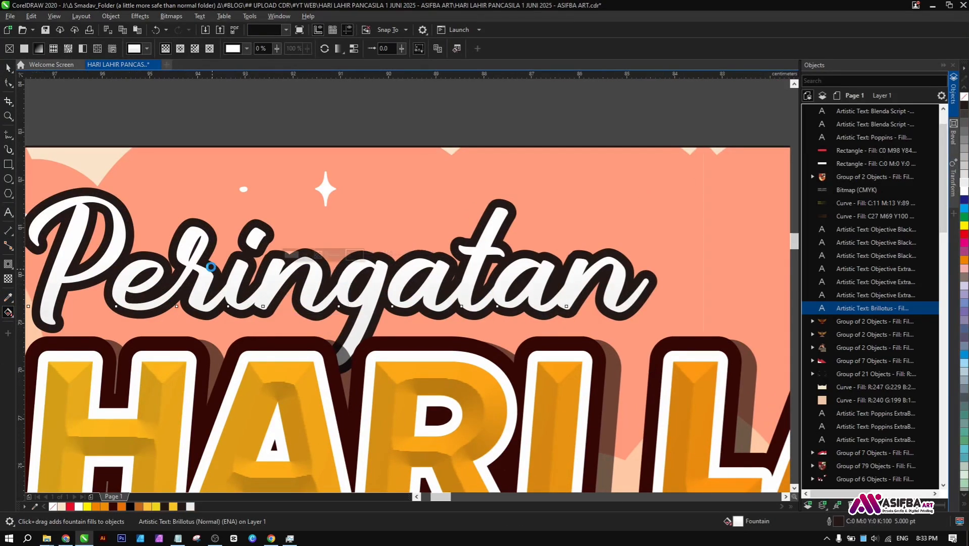
scroll(215, 267, "down", 4)
key("space")
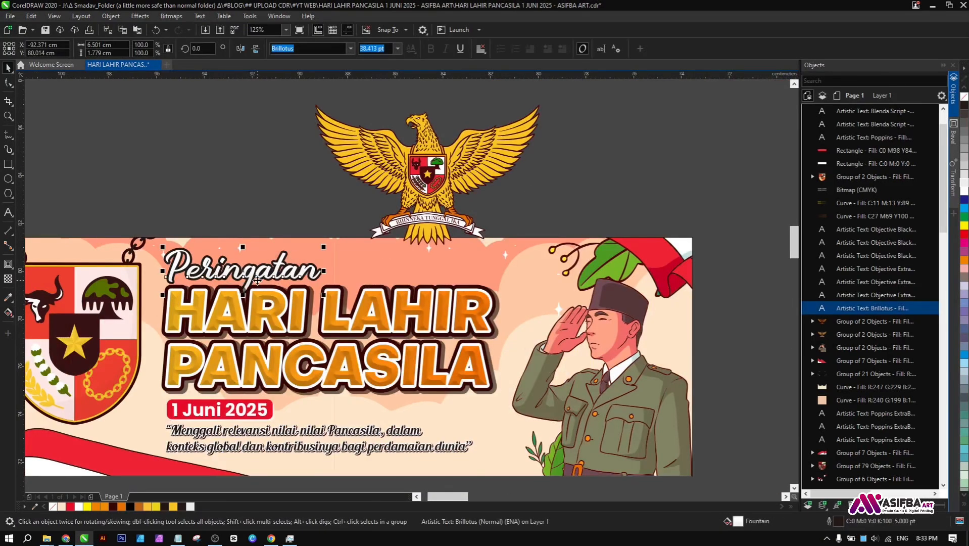
Step: Reduce the outline width of the "Peringatan" text to 4 pt
key("F12")
type("3")
key("Return")
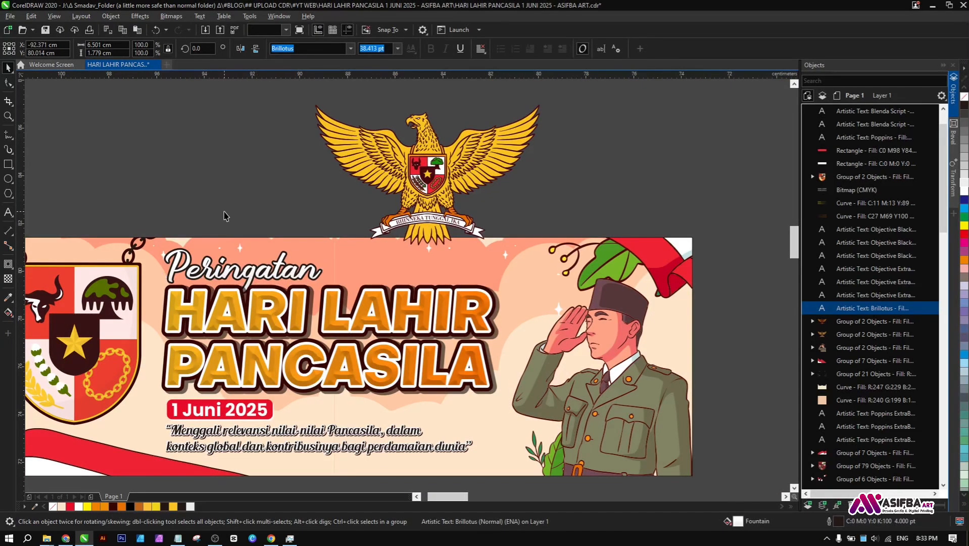
left_click(224, 213)
scroll(225, 212, "down", 1)
Step: Bring "Peringatan" to the front of the layer, enlarge it to about 6.74 cm wide and nudge it up about 0.05 cm
left_click(241, 246)
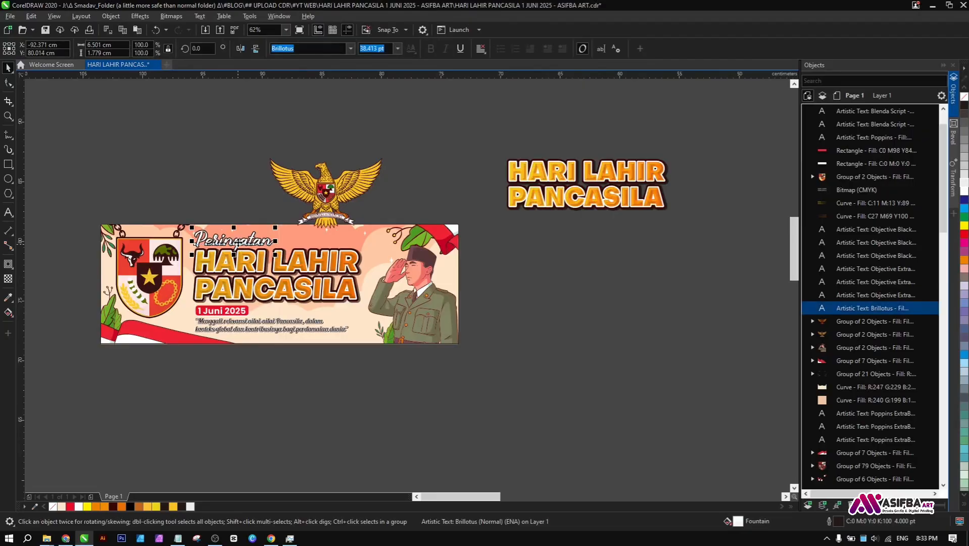
key("ctrl+Home")
scroll(241, 246, "up", 4)
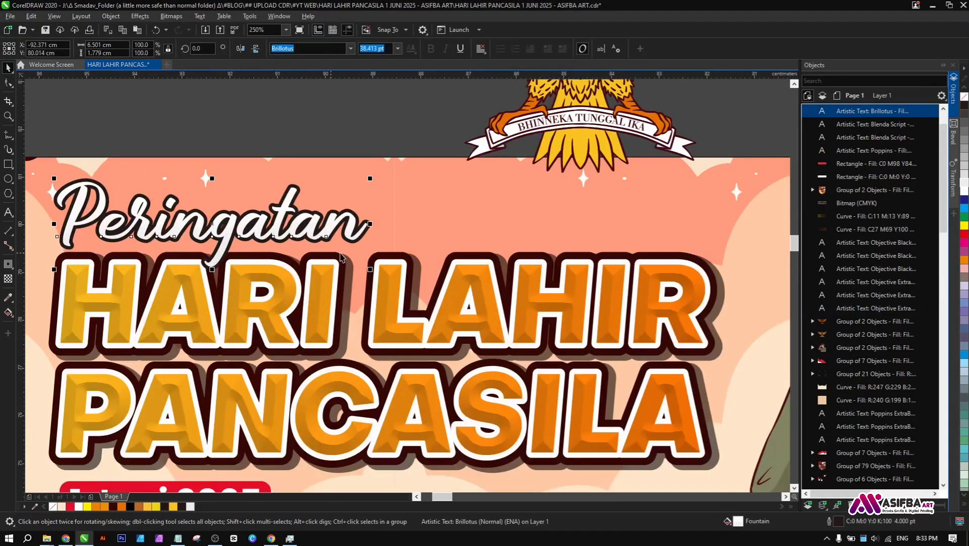
left_click_drag(373, 273, 384, 276)
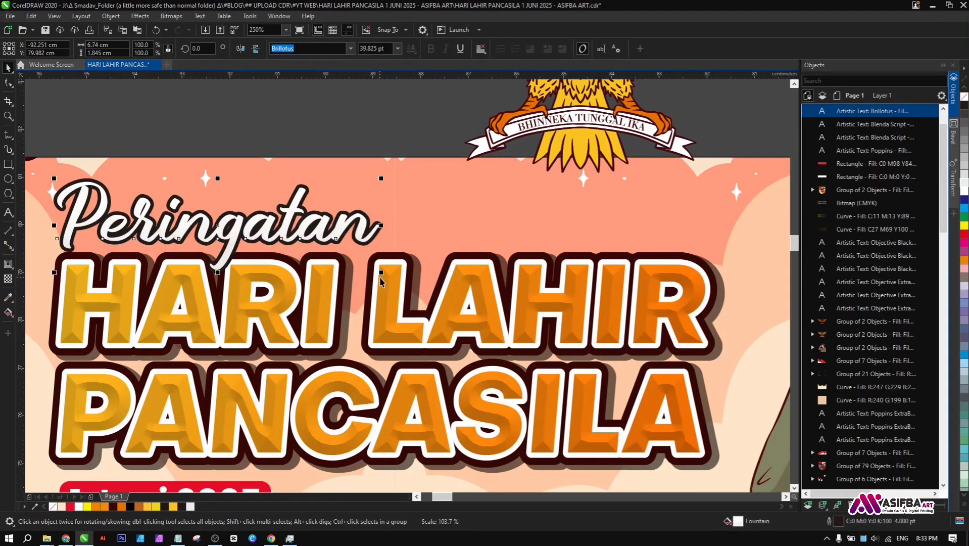
scroll(231, 237, "up", 2)
scroll(231, 238, "down", 4)
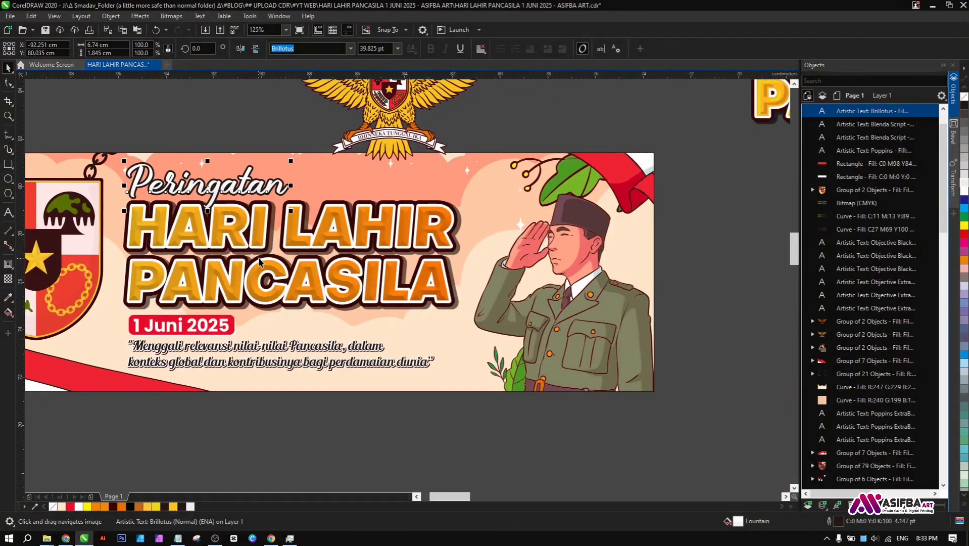
left_click_drag(270, 246, 276, 286)
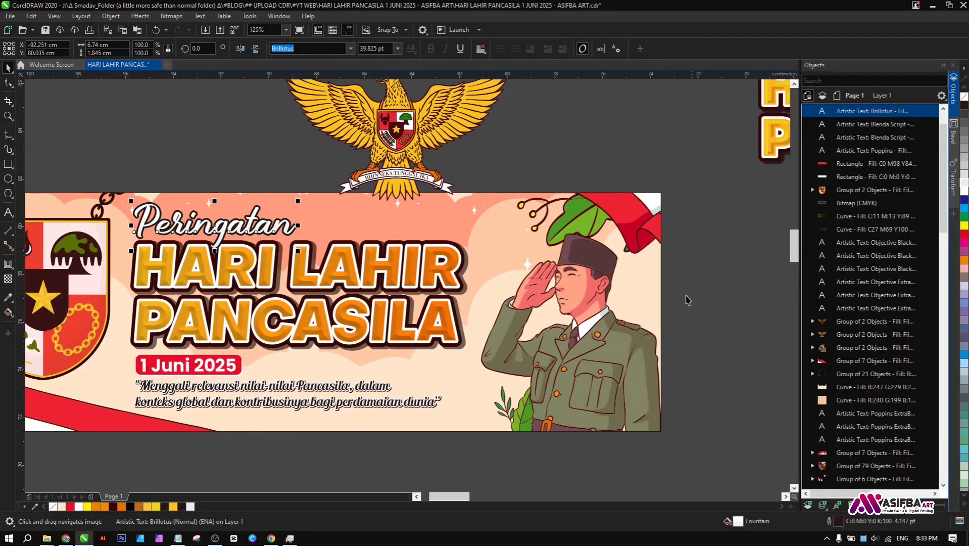
Step: Give "Peringatan" a vertical gradient fill from golden yellow R251 G194 B33 at the base to bright yellow at the top
left_click(174, 506)
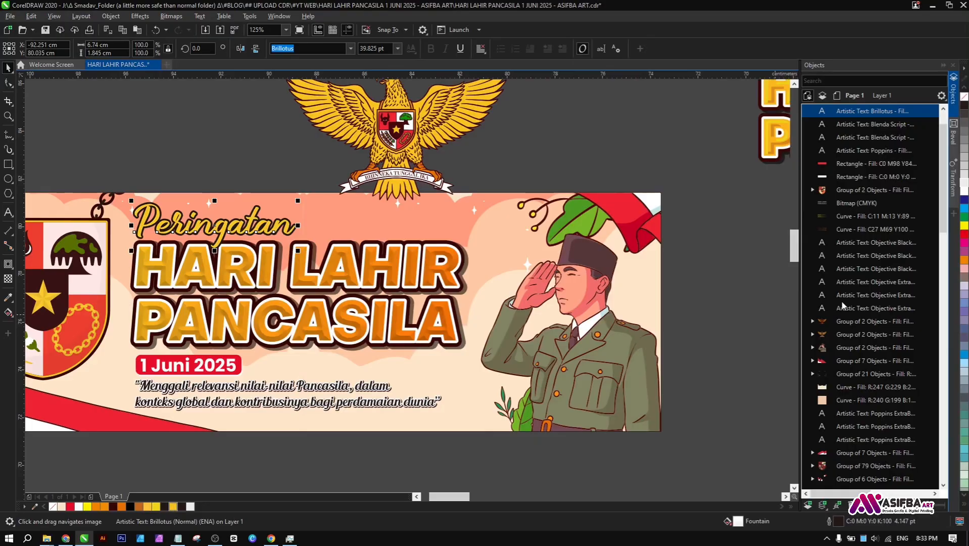
left_click_drag(210, 243, 308, 239)
scroll(251, 302, "up", 2)
left_click(9, 312)
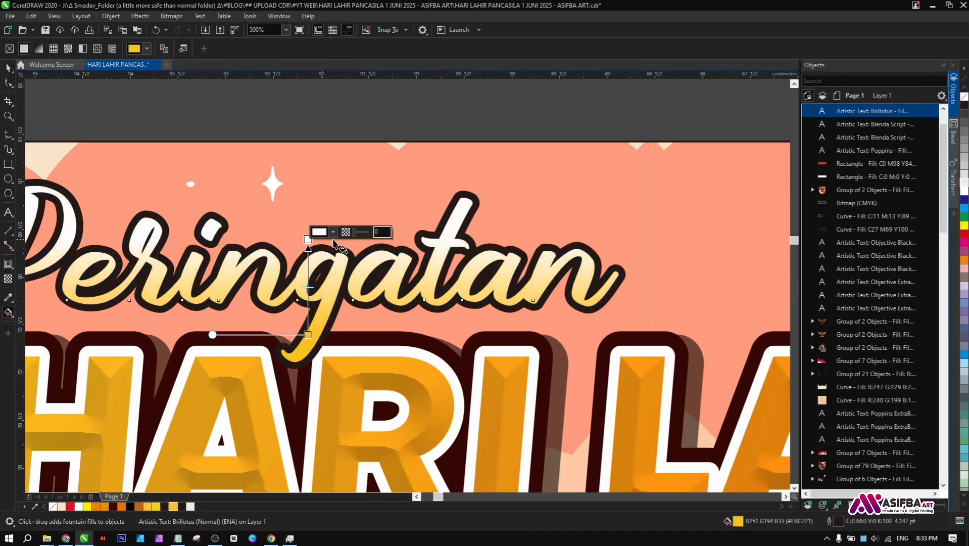
left_click(332, 231)
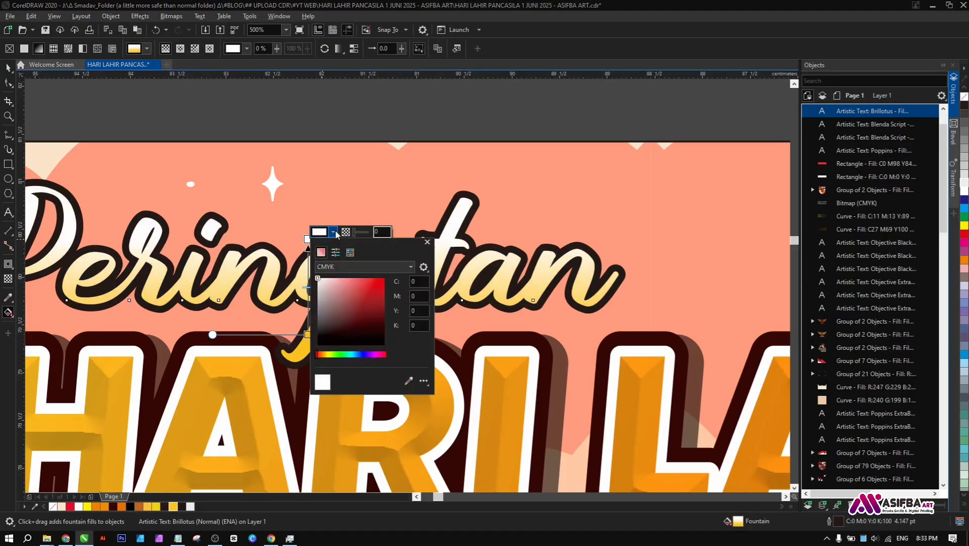
left_click(350, 252)
left_click(362, 283)
scroll(255, 278, "down", 3)
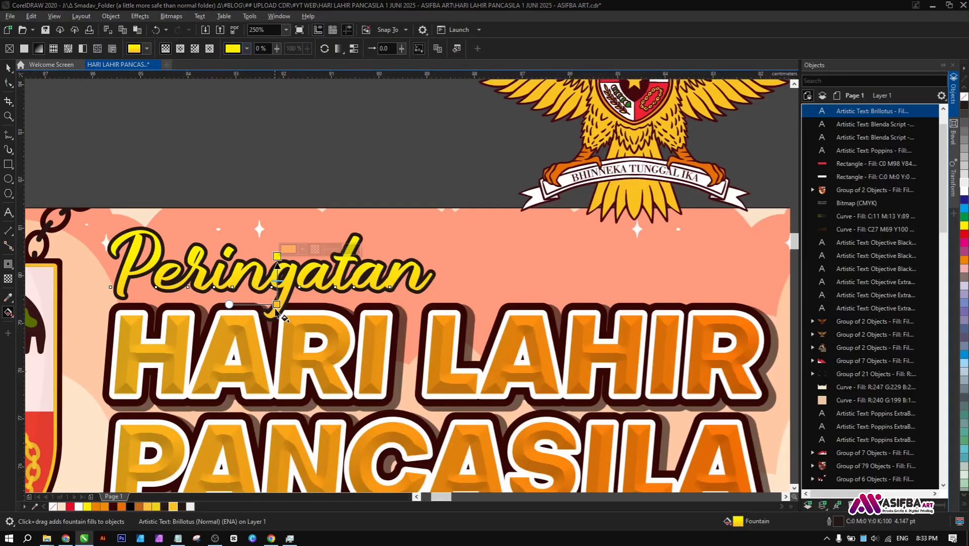
left_click(270, 171)
scroll(269, 172, "down", 5)
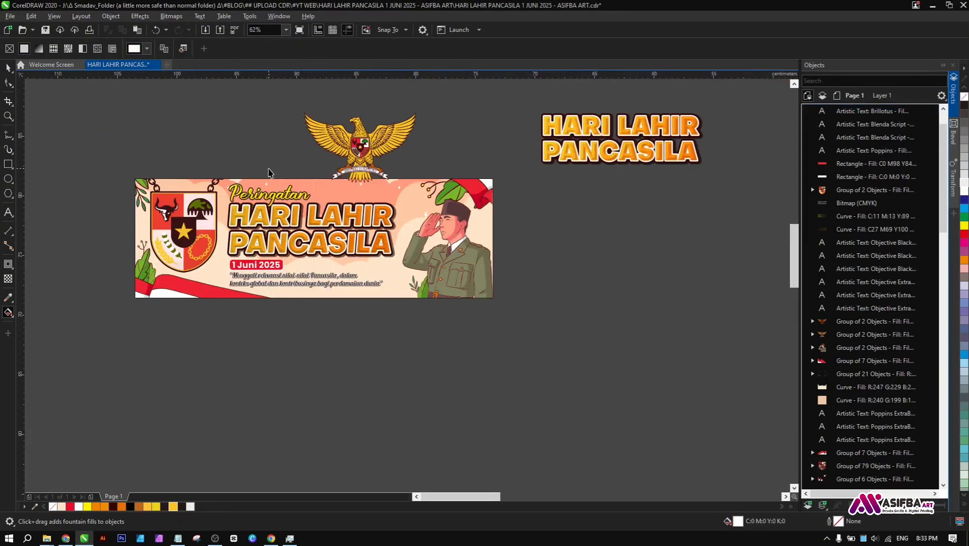
key("space")
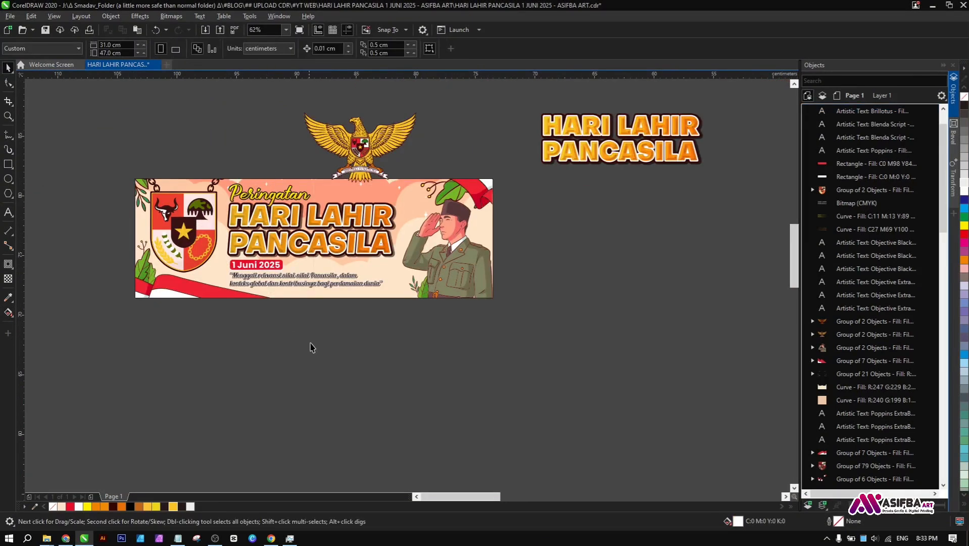
left_click_drag(310, 320, 331, 370)
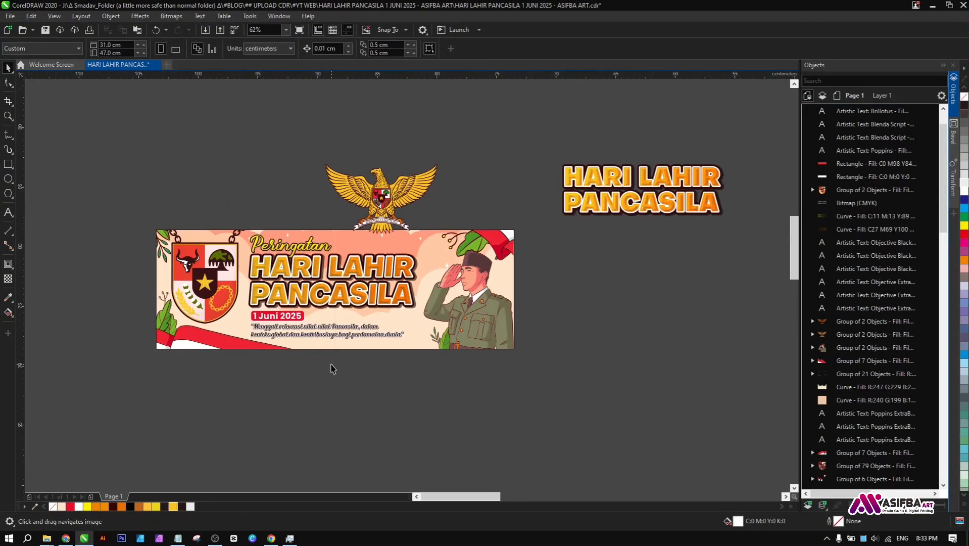
left_click(479, 332)
left_click(605, 328)
left_click_drag(292, 305, 318, 325)
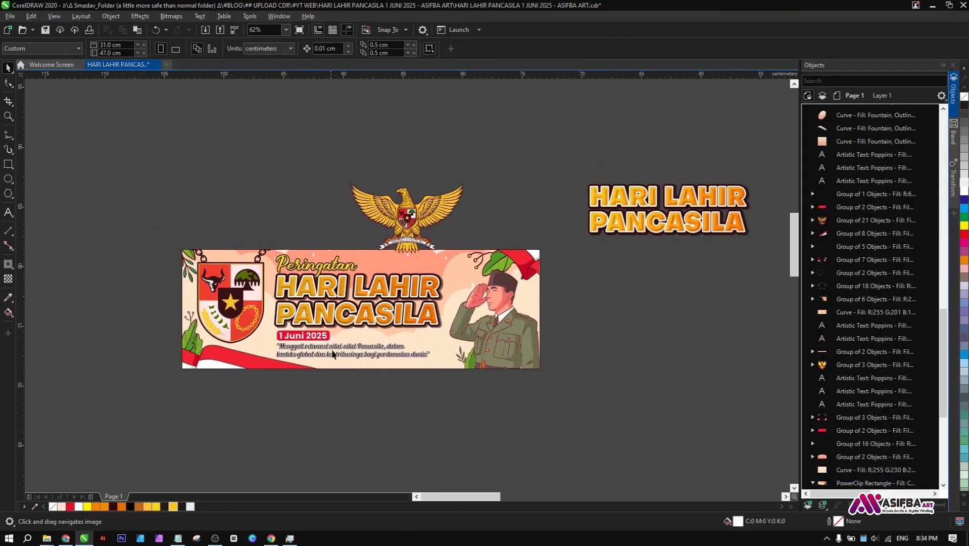
Step: Open the banner's clipped contents for editing and shrink the red-and-white ribbon in its lower-left corner to about 11.26 cm wide
left_click(255, 360)
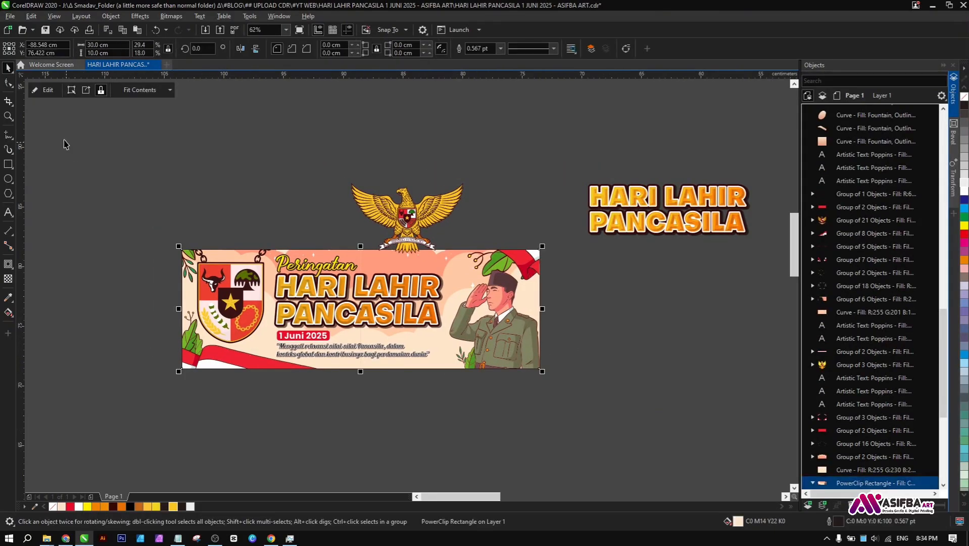
left_click(48, 91)
left_click(243, 360)
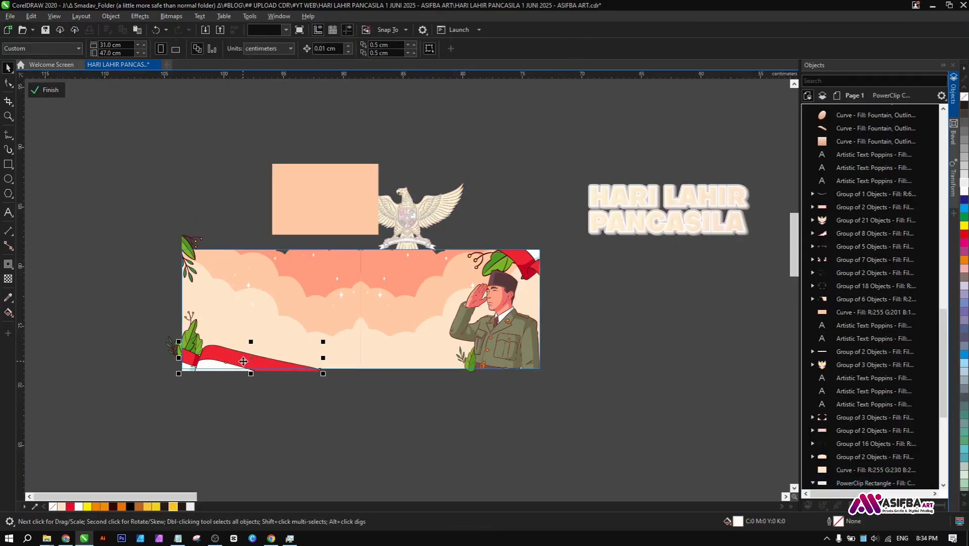
left_click_drag(323, 341, 318, 342)
left_click(376, 410)
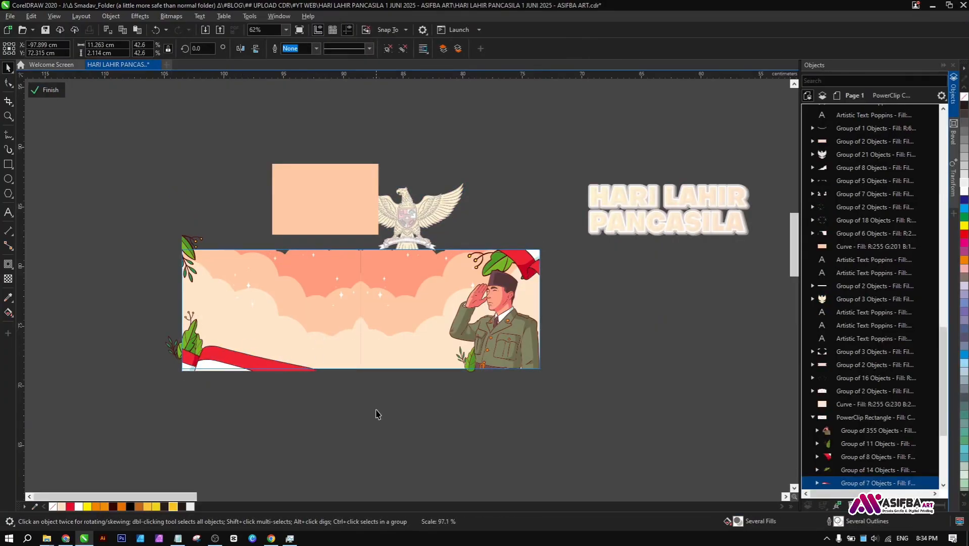
Step: Resize the saluting soldier together with the plant beside him to about 7.32 × 8.30 cm and finish editing the clipped contents
left_click(525, 333)
left_click(470, 361, "shift")
mouse_move(544, 376)
left_mouse_down()
mouse_move(530, 364)
mouse_move(552, 388)
mouse_move(520, 356)
mouse_move(543, 371)
left_mouse_up()
scroll(530, 365, "up", 1)
scroll(525, 366, "up", 2)
scroll(614, 398, "up", 2)
mouse_move(591, 398)
left_mouse_down()
mouse_move(615, 397)
mouse_move(606, 397)
left_mouse_up()
scroll(606, 397, "down", 3)
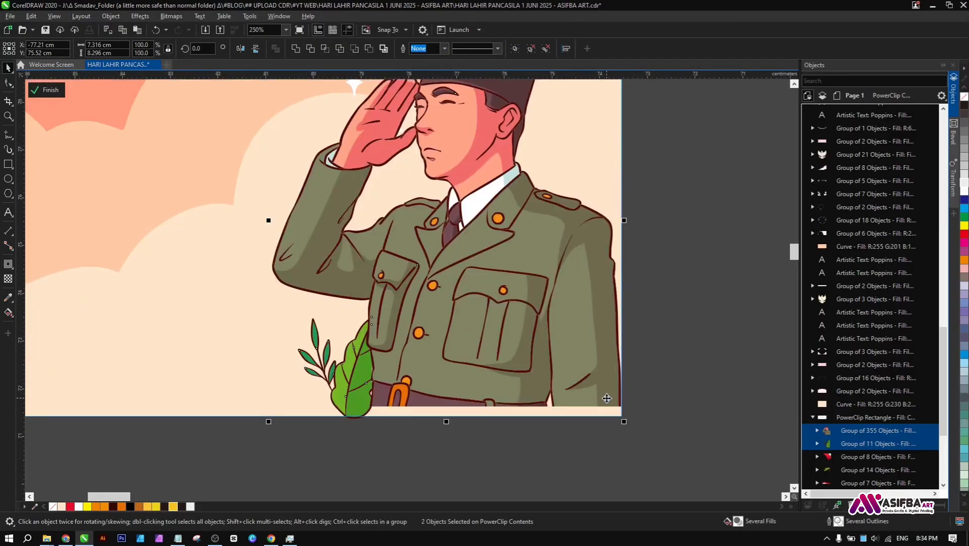
left_click(50, 91)
Step: Add a white, outline-free bar about 8.76 × 1.35 cm in the banner's lower-right corner, rounding its upper-left corner to 0.673 cm
scroll(418, 295, "down", 1)
key("F6")
left_click_drag(518, 355, 388, 381)
key("F10")
left_click(310, 323)
key("space")
left_click_drag(334, 432, 420, 386)
scroll(421, 386, "down", 1)
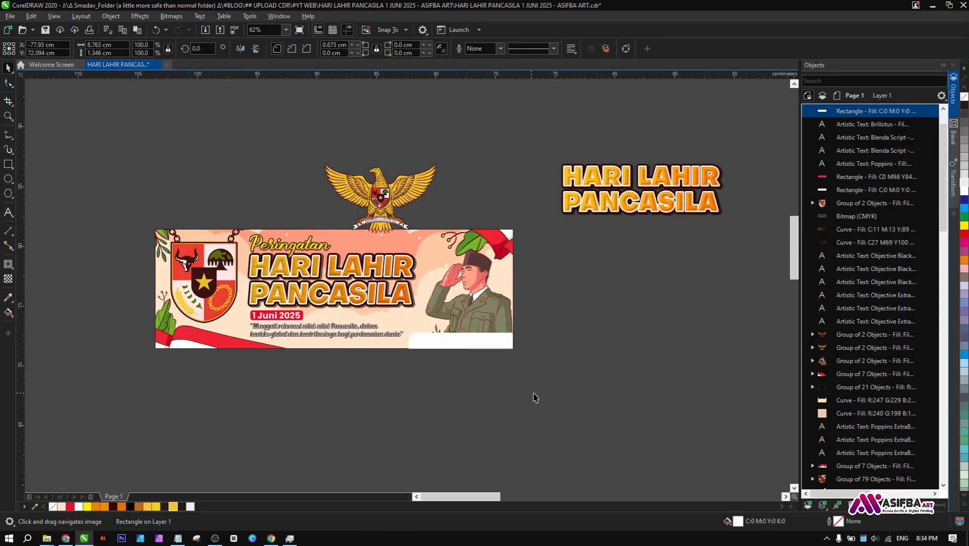
left_click(531, 392)
Step: Move the clipped soldier and the plant beside him up about 1 cm and slightly left, above the white bar
left_click_drag(536, 378, 478, 374)
scroll(381, 342, "up", 1)
left_click(441, 286)
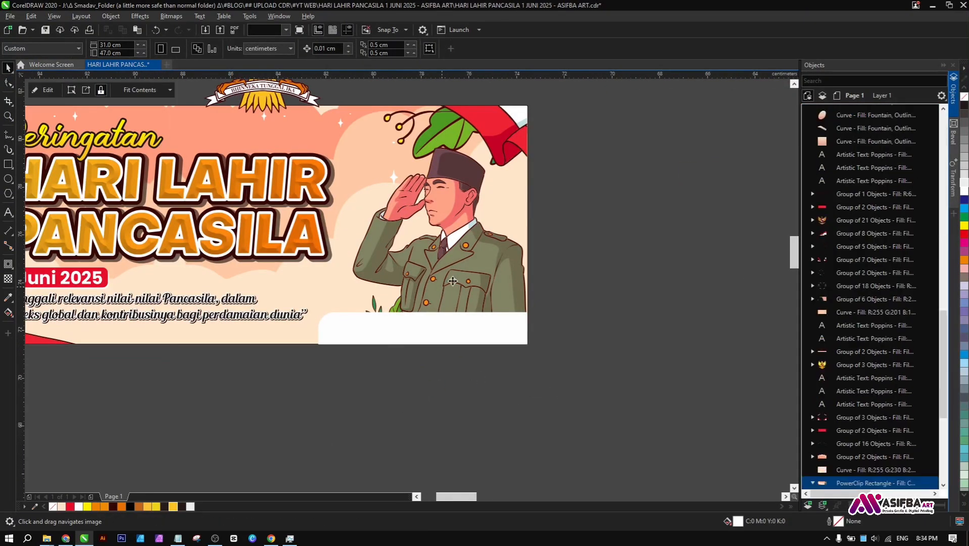
left_click_drag(441, 286, 423, 317)
scroll(862, 438, "down", 1)
left_click(863, 470)
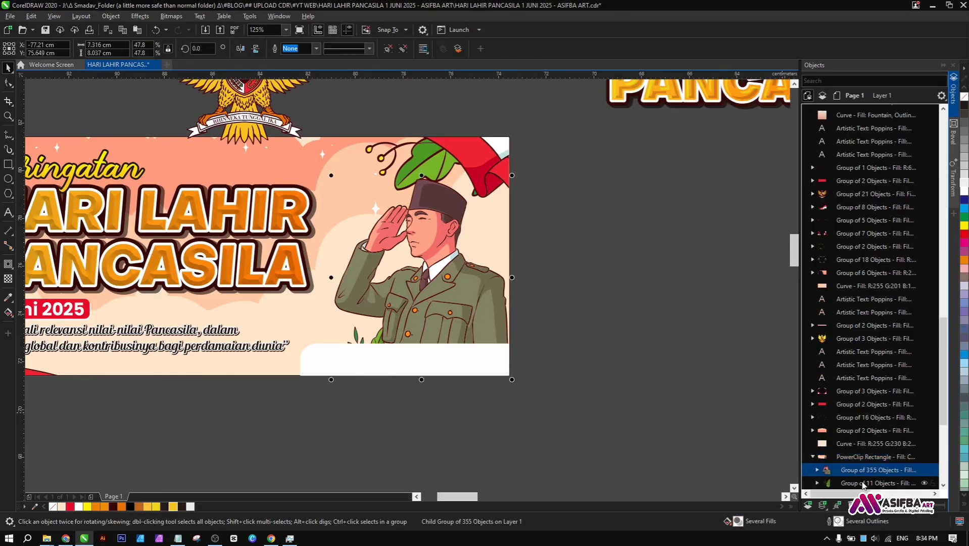
left_click(864, 483, "shift")
left_click_drag(511, 378, 508, 373)
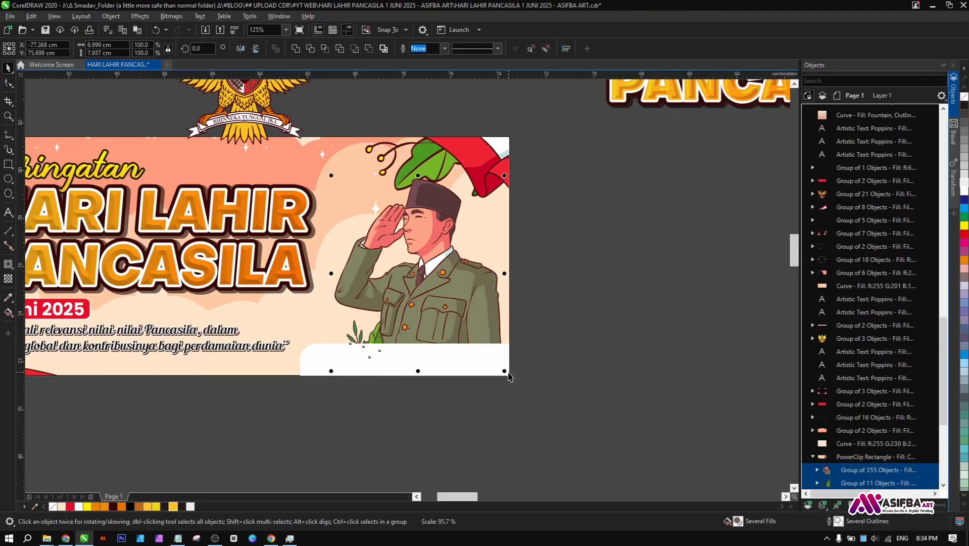
key("ctrl+z")
left_click_drag(434, 280, 434, 309)
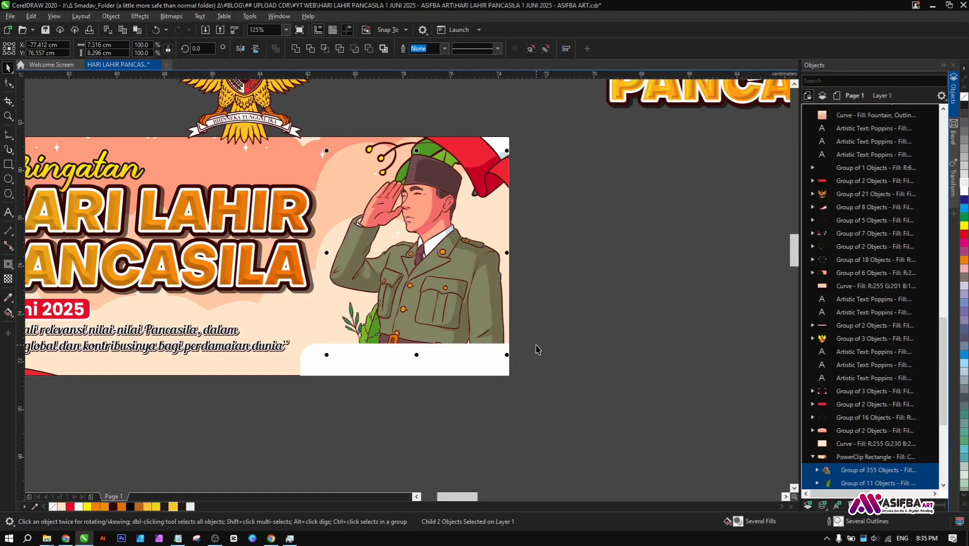
Step: Inside the banner's clipped contents, place the upper-left leaf-and-berry sprig beyond the banner's right end and bring it to the front
left_click(429, 212)
left_click(37, 92)
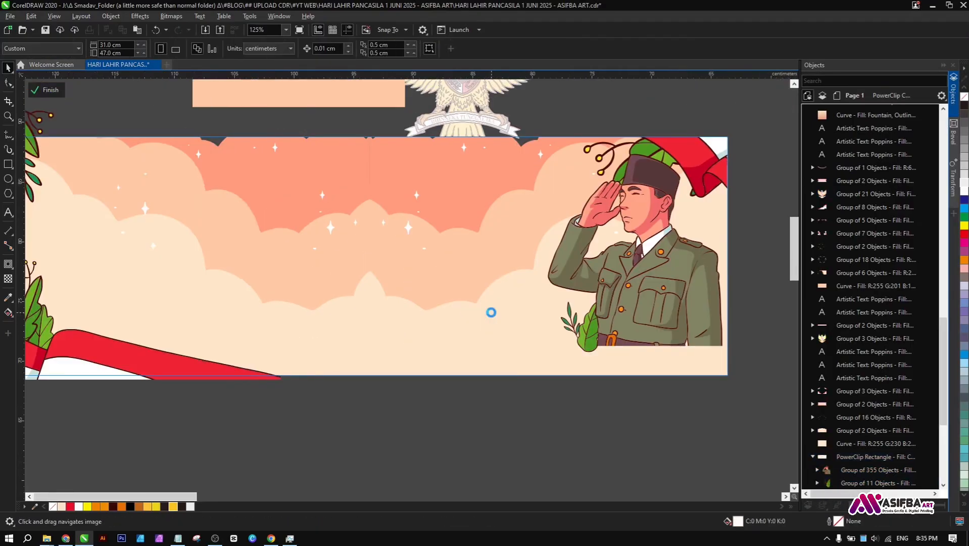
scroll(491, 312, "down", 1)
left_click_drag(260, 227, 684, 311)
key("shift+Page_Up")
Step: Mirror the sprig horizontally and vertically, then fit it at about 1.26 × 2.83 cm against the banner's right edge beside the soldier's arm
scroll(677, 306, "up", 1)
left_click(256, 49)
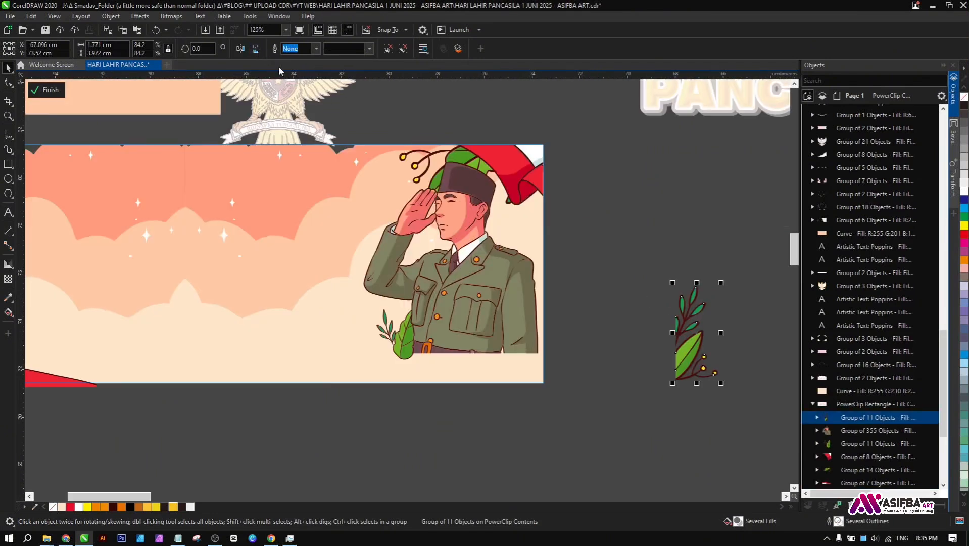
left_click(240, 49)
left_click_drag(709, 353, 532, 335)
scroll(532, 335, "up", 1)
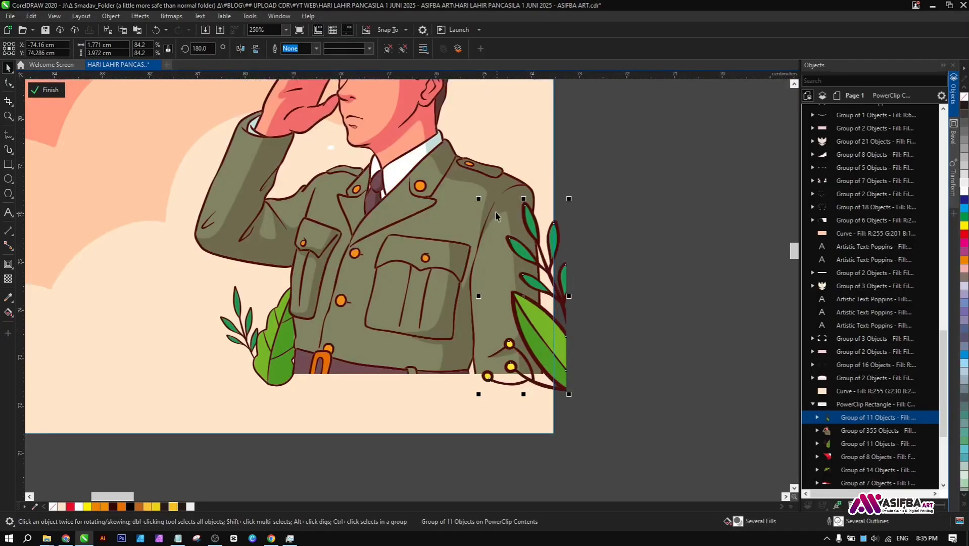
left_click_drag(479, 198, 508, 246)
left_click_drag(540, 342, 531, 333)
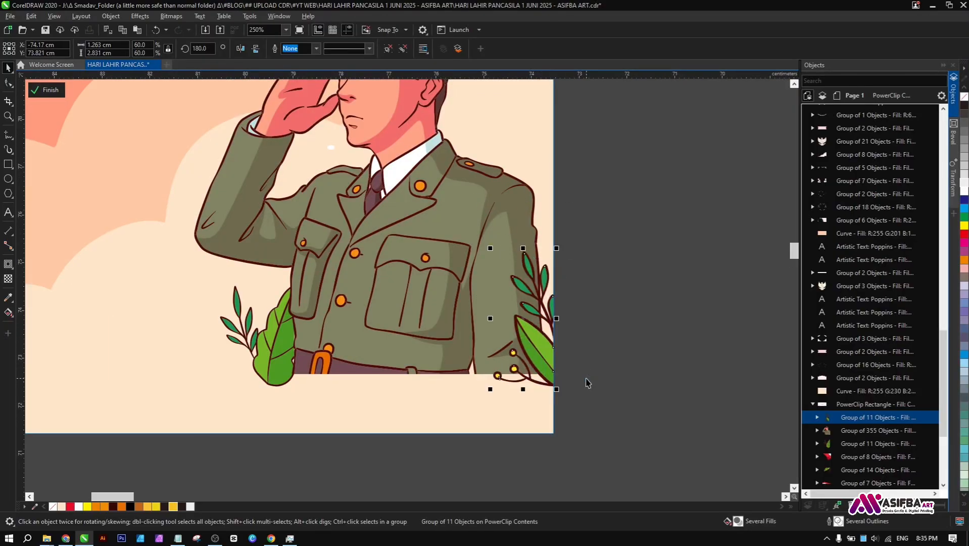
scroll(586, 383, "down", 1)
left_click(591, 313, "ctrl")
Step: Shrink the flag and the leaf cluster together in the banner's upper-right corner
scroll(596, 377, "down", 1)
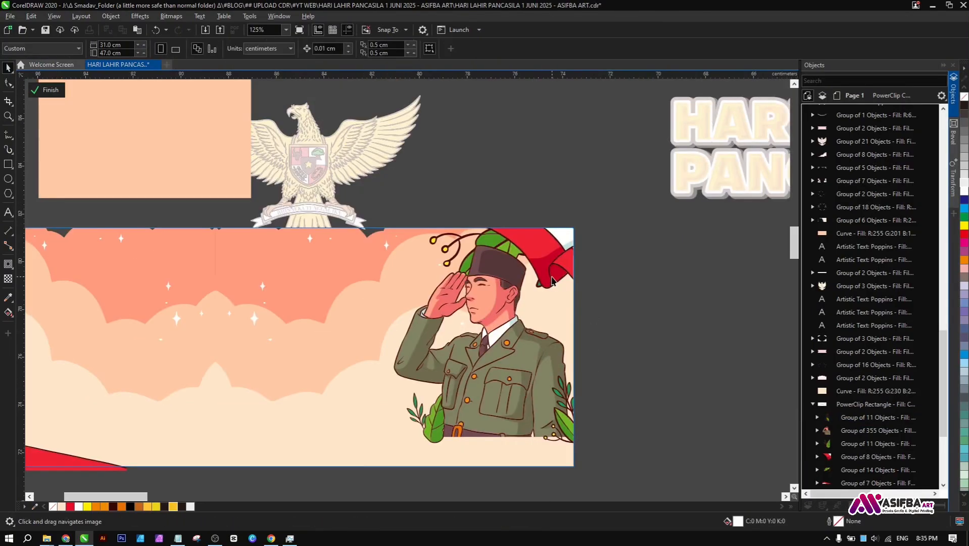
scroll(553, 281, "down", 1)
scroll(550, 273, "up", 1)
left_click(551, 271)
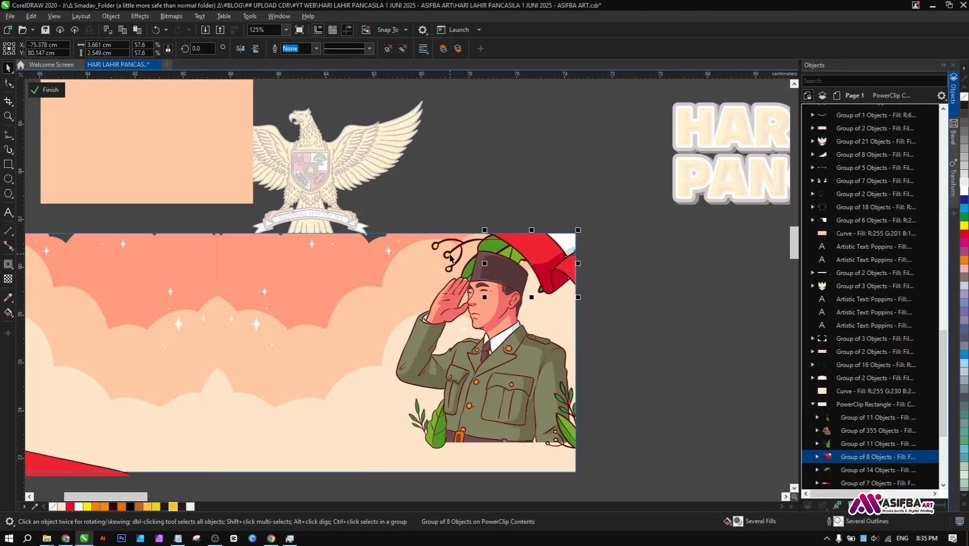
left_click(506, 247, "shift")
left_click_drag(429, 298, 442, 291)
Step: Shift the upper-right leaf-and-berry cluster left above the soldier's cap and adjust its size
left_click(507, 242)
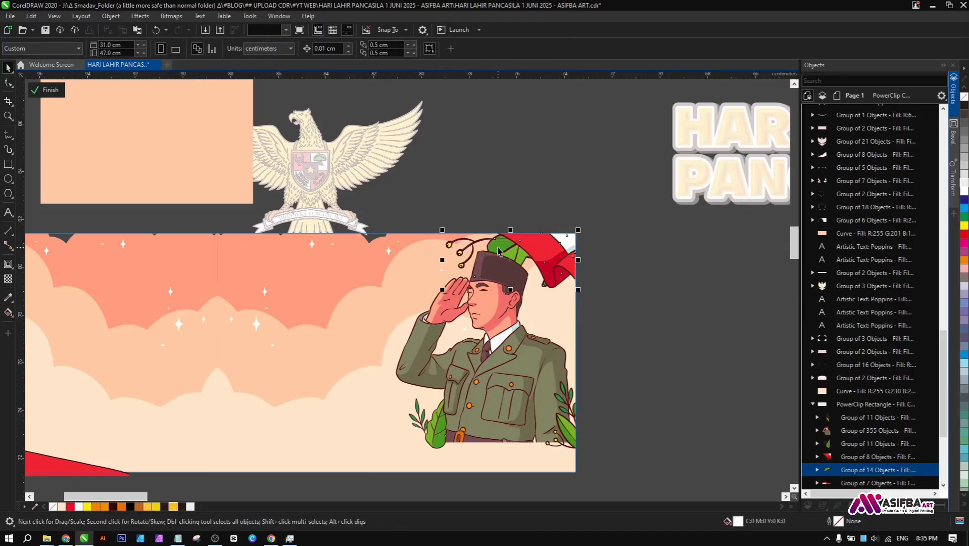
left_click_drag(509, 239, 483, 239)
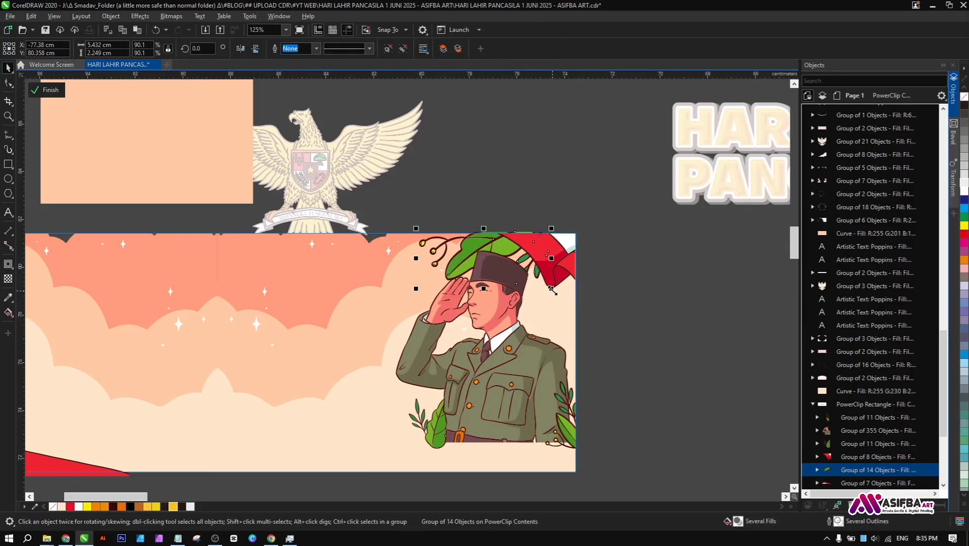
left_click_drag(552, 290, 488, 261)
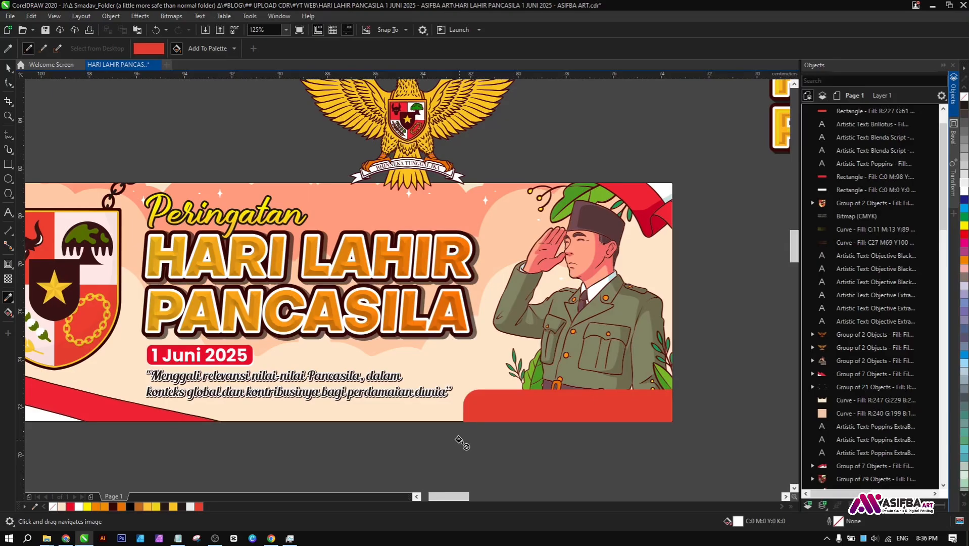
Step: Set the fill of the bar below the soldier to red R217 G50 B35 (#D93223)
double_click(737, 521)
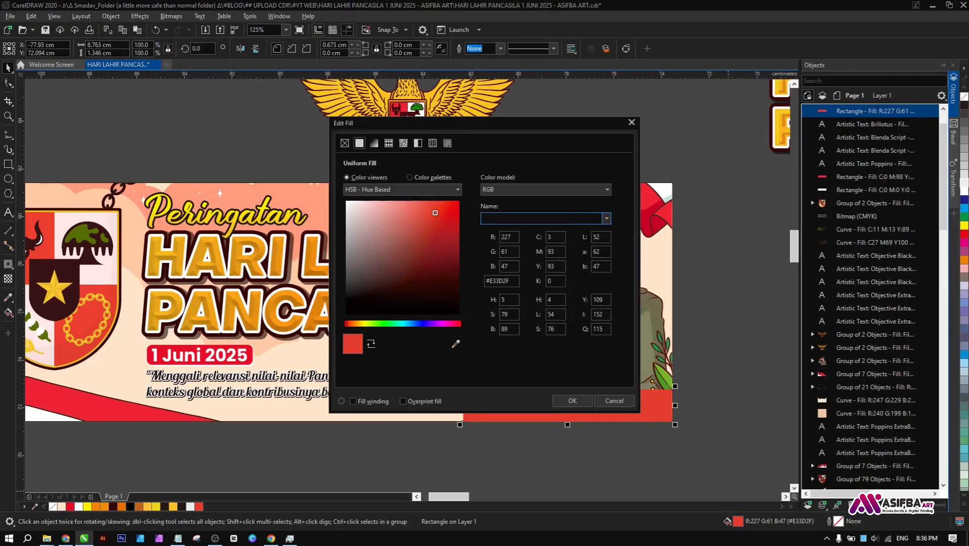
scroll(209, 359, "down", 1)
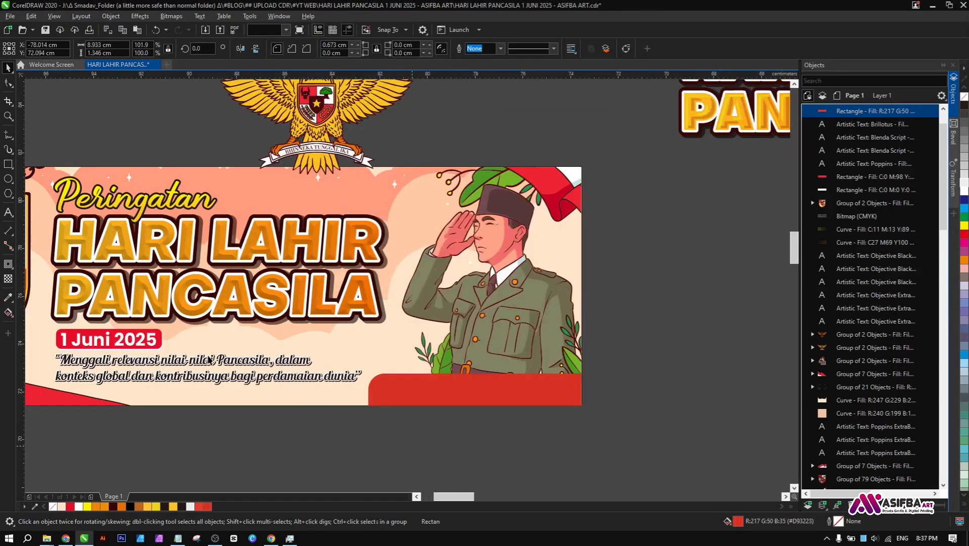